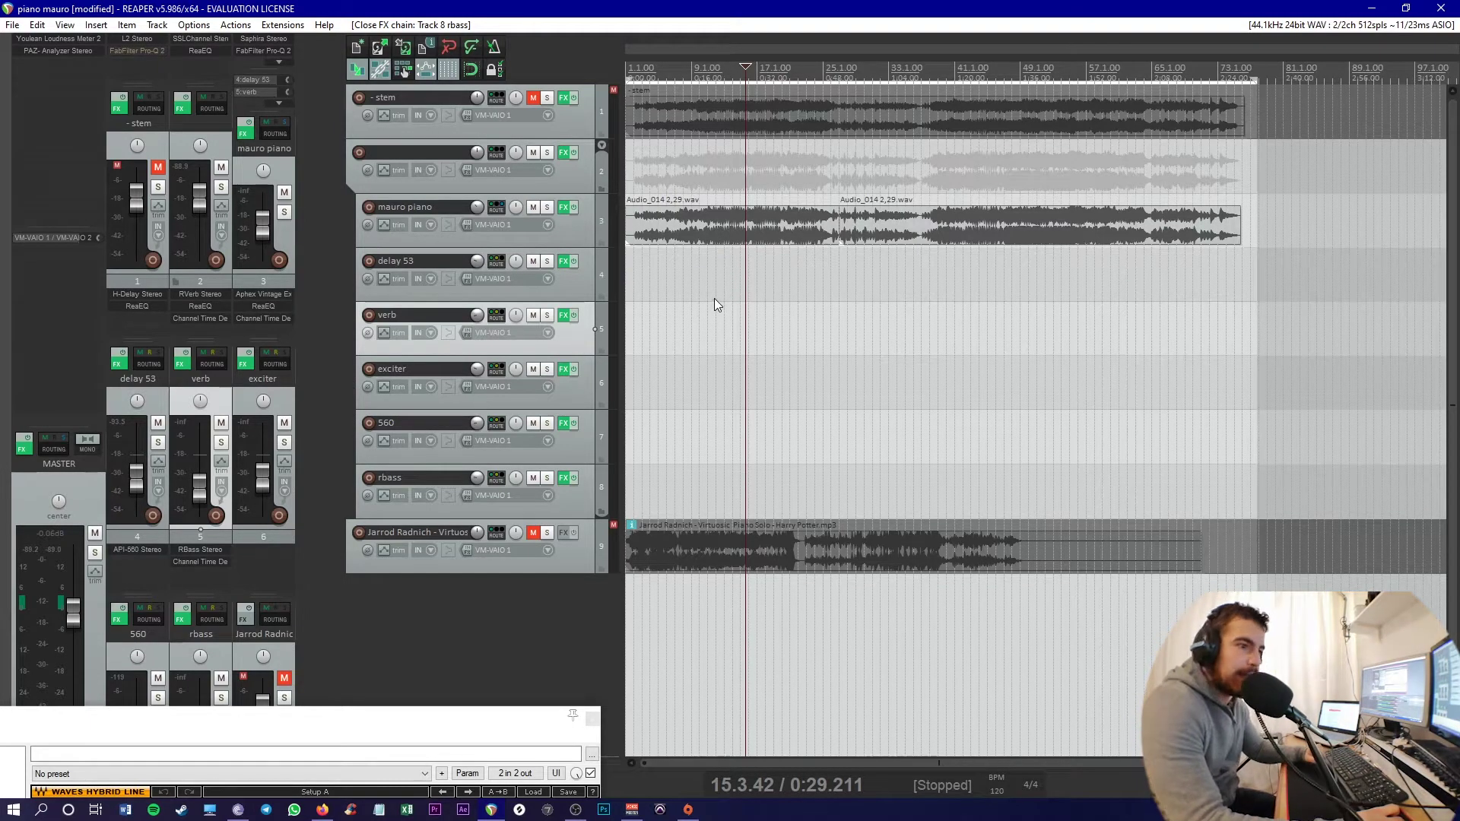
Play the dry mauro piano track with the effect tracks muted and the track effects bypassed.
scroll(709, 294, "up", 2)
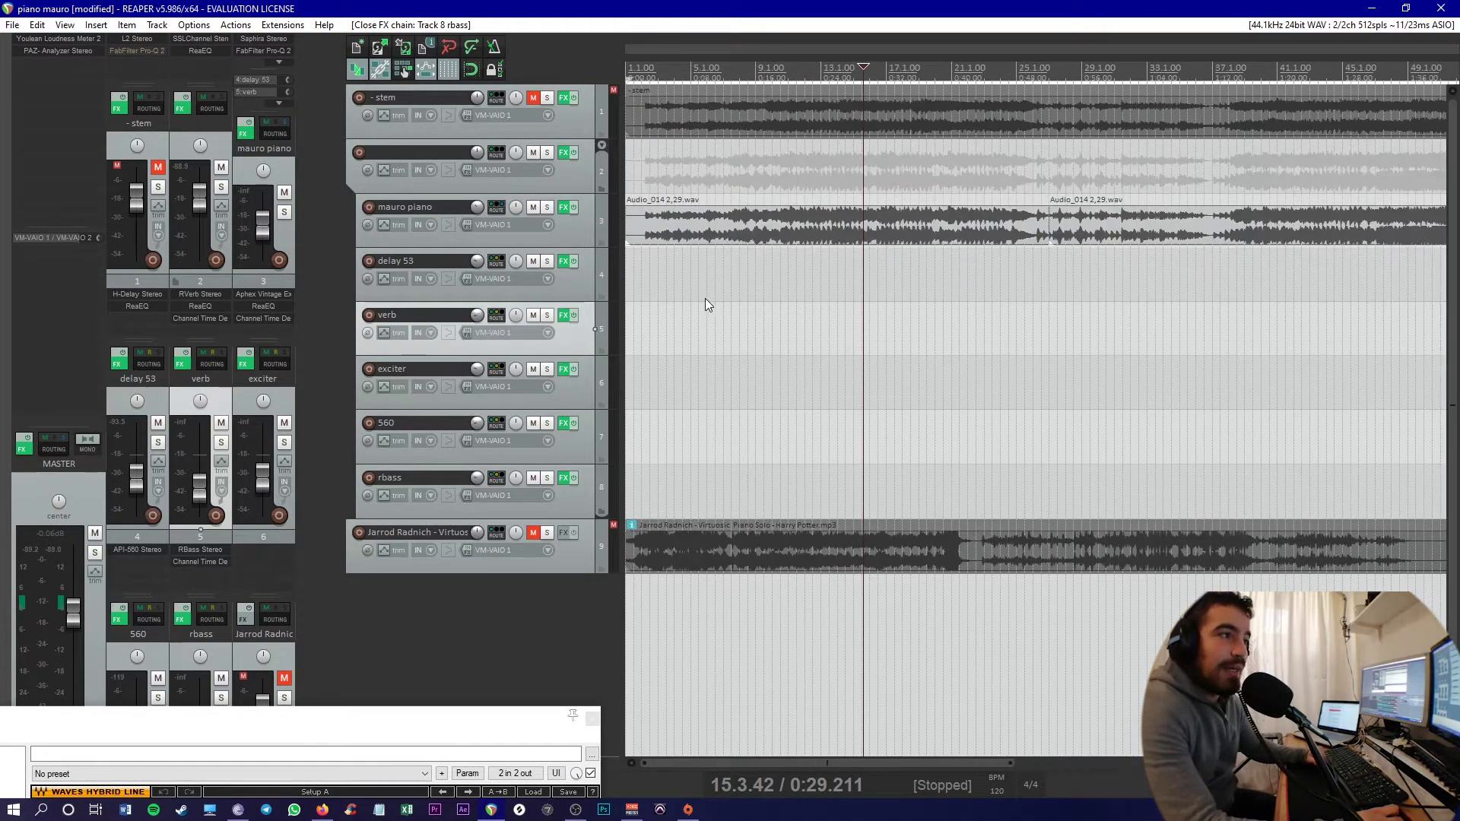
scroll(705, 304, "down", 1)
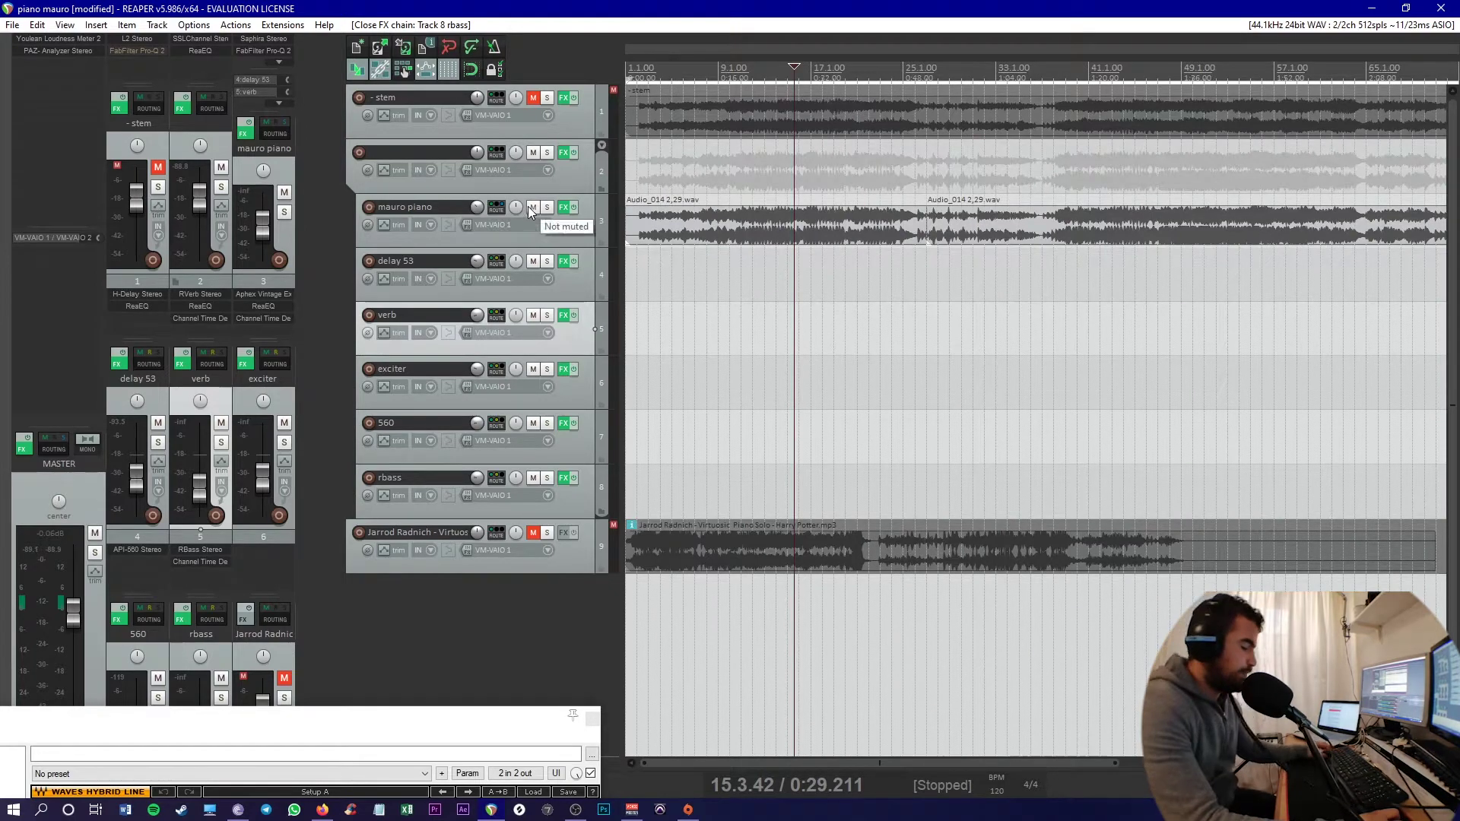
key("ctrl+z")
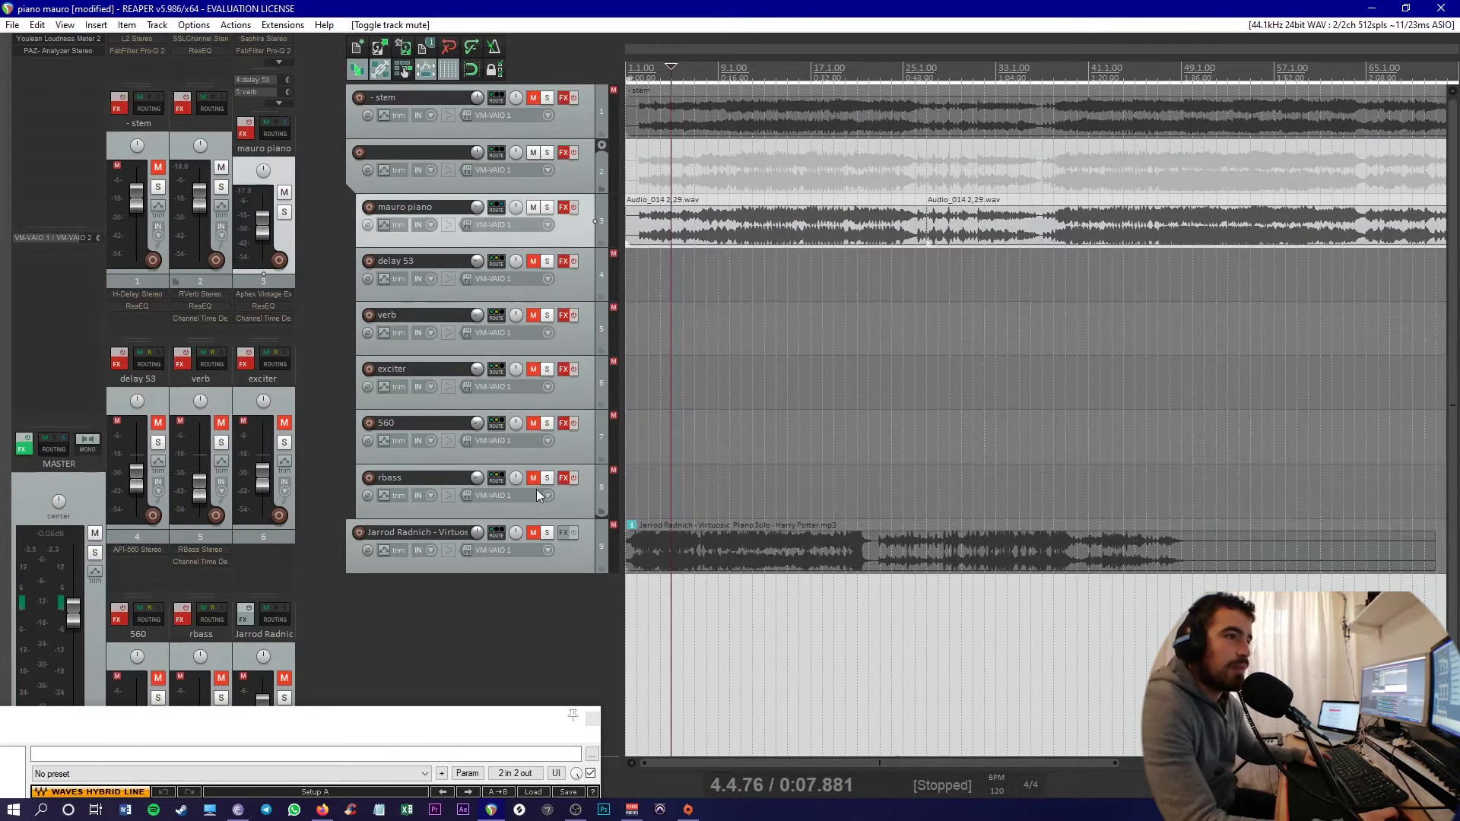
key("space")
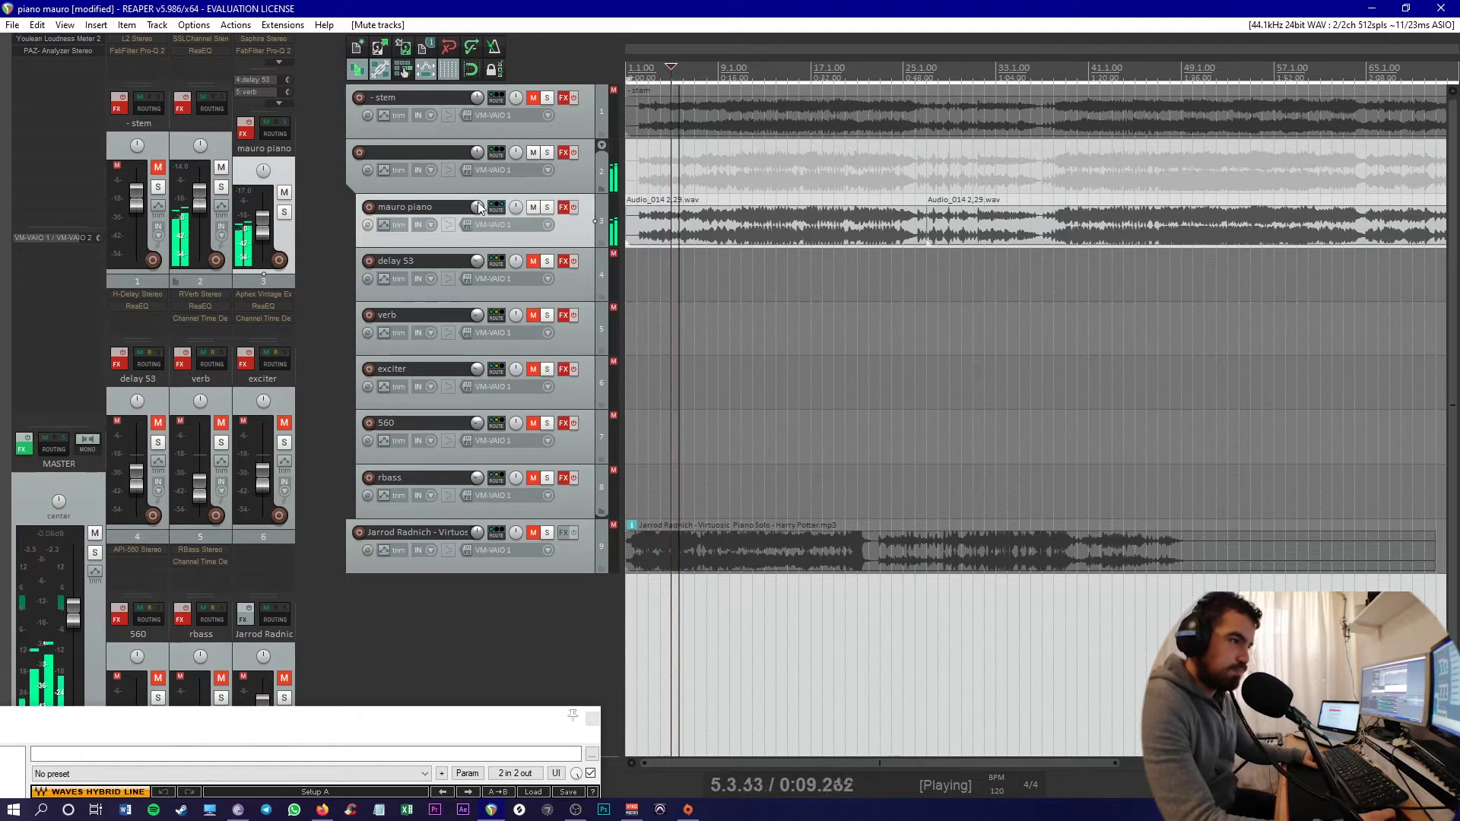
mouse_move(478, 207)
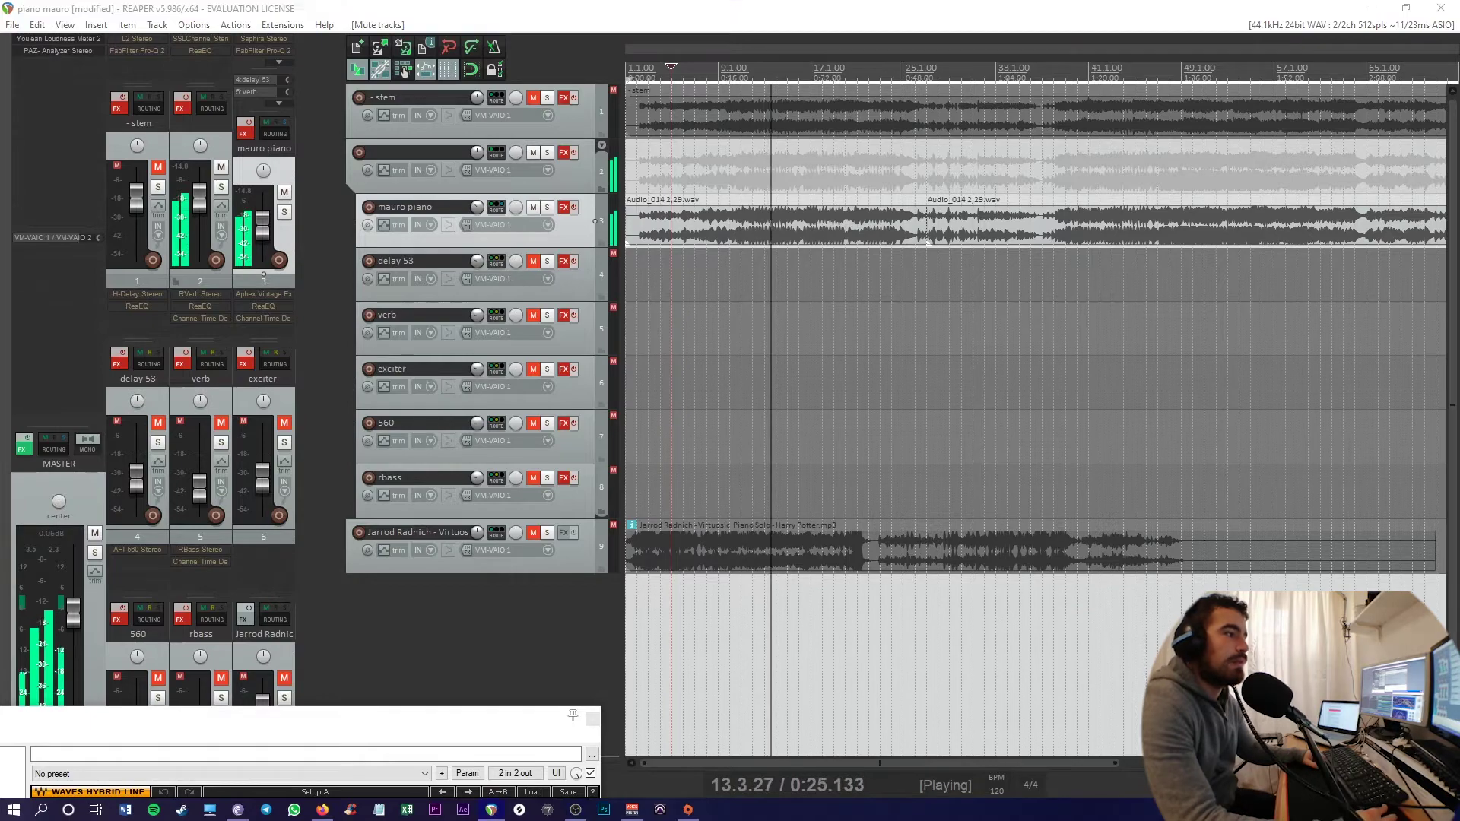
Open the master track's PAZ Analyzer, place it below the mixer strips, and close the leftover delay 53 FX window.
left_click(58, 50)
left_click_drag(426, 261, 575, 238)
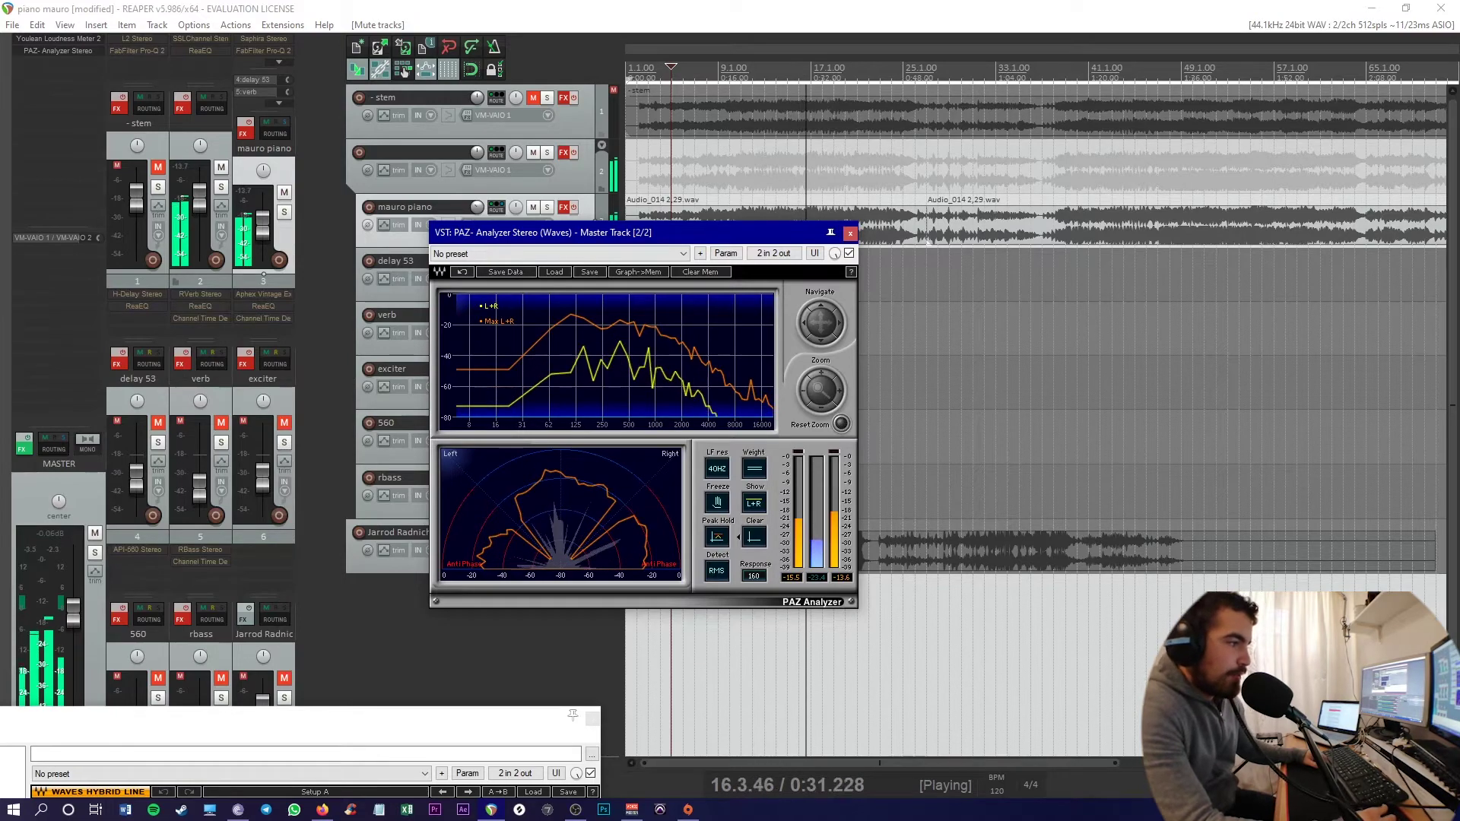
key("alt+Tab")
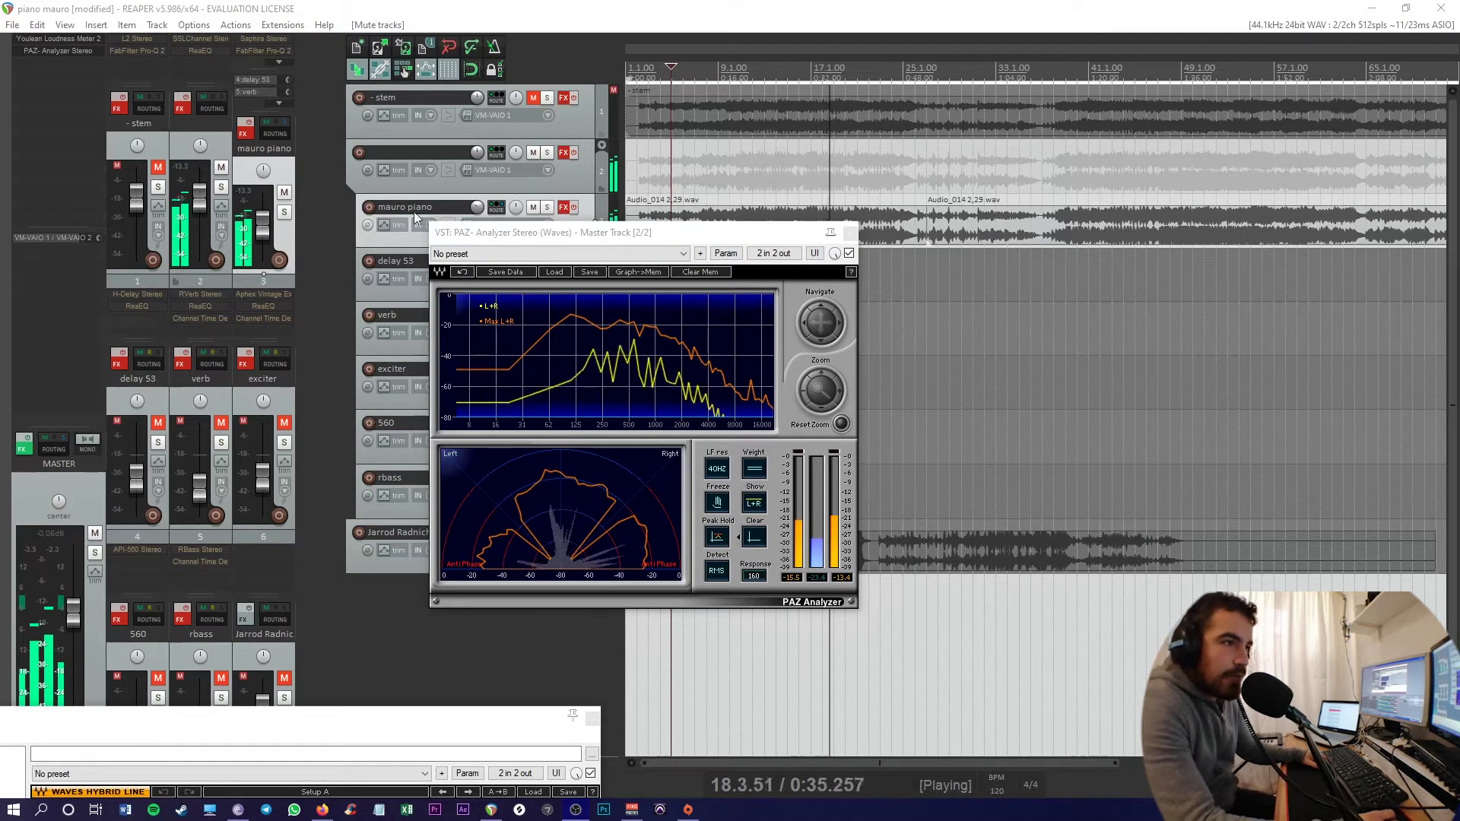
left_click_drag(602, 234, 802, 148)
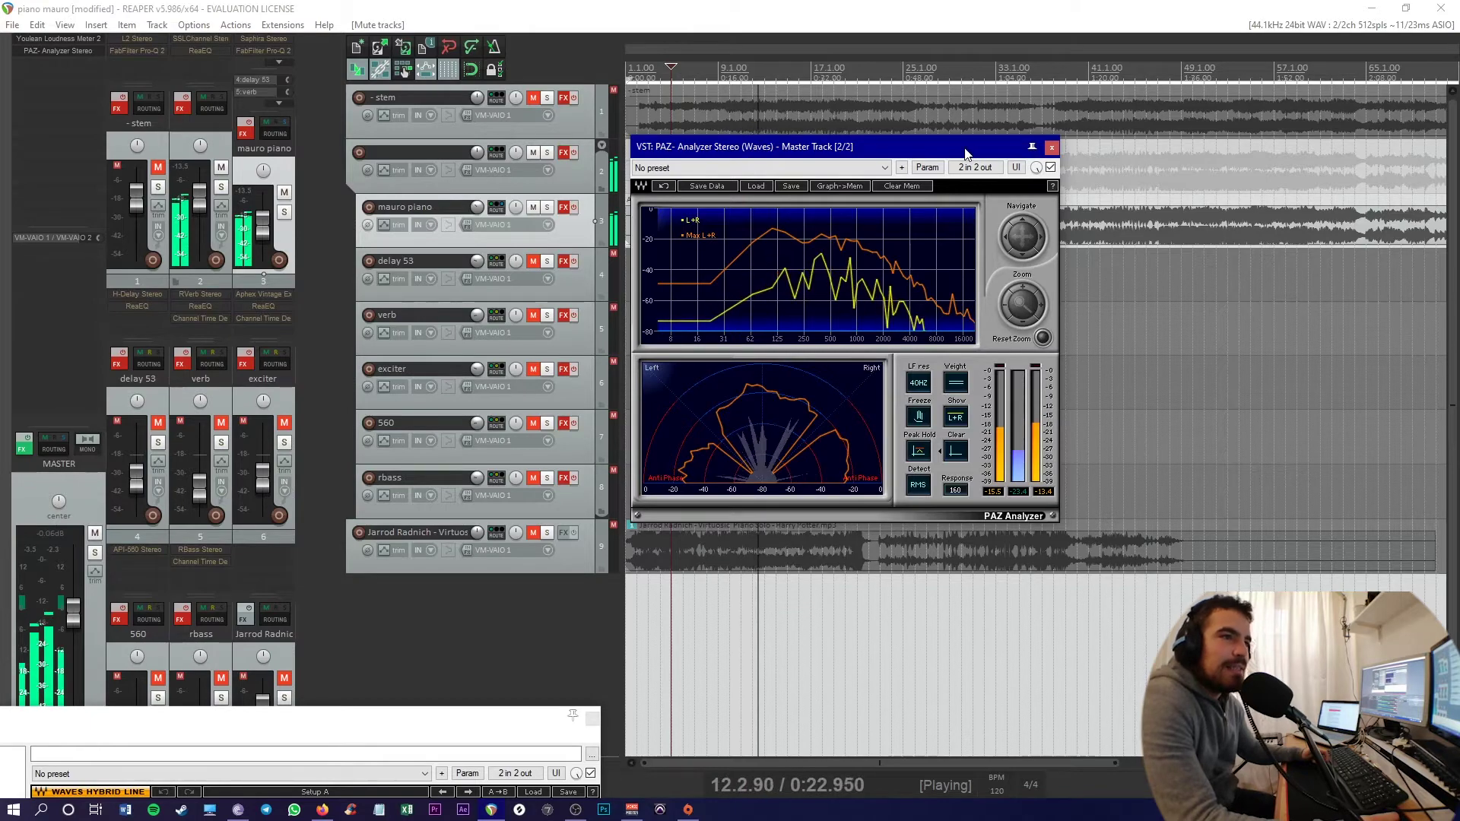
left_click_drag(964, 152, 418, 611)
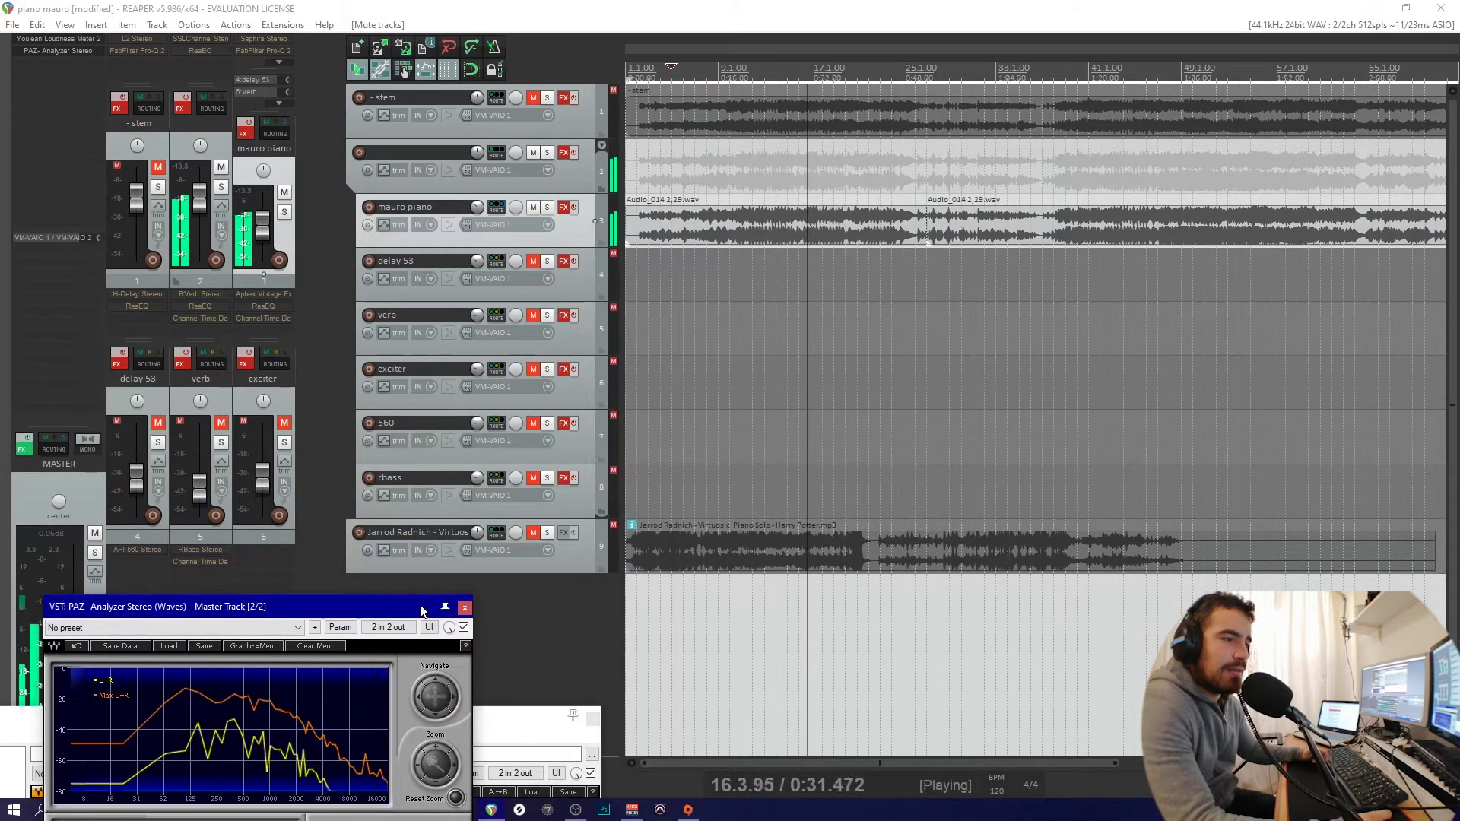
left_click(592, 717)
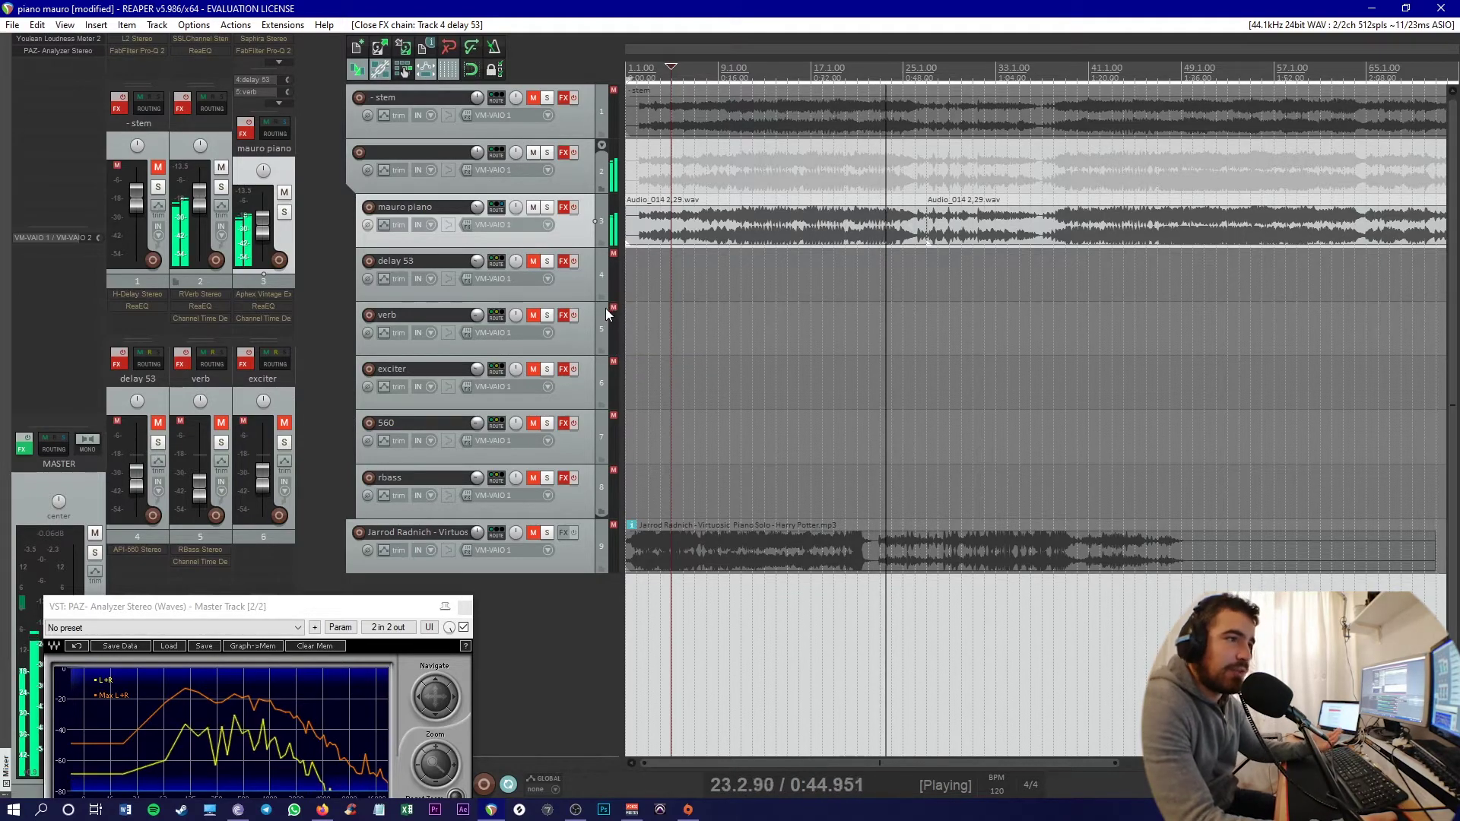
Stop playback and open the mauro piano FX chain, enabled and without the inactive FabFilter Pro-C 2 and Transient Killer.
right_click(568, 207)
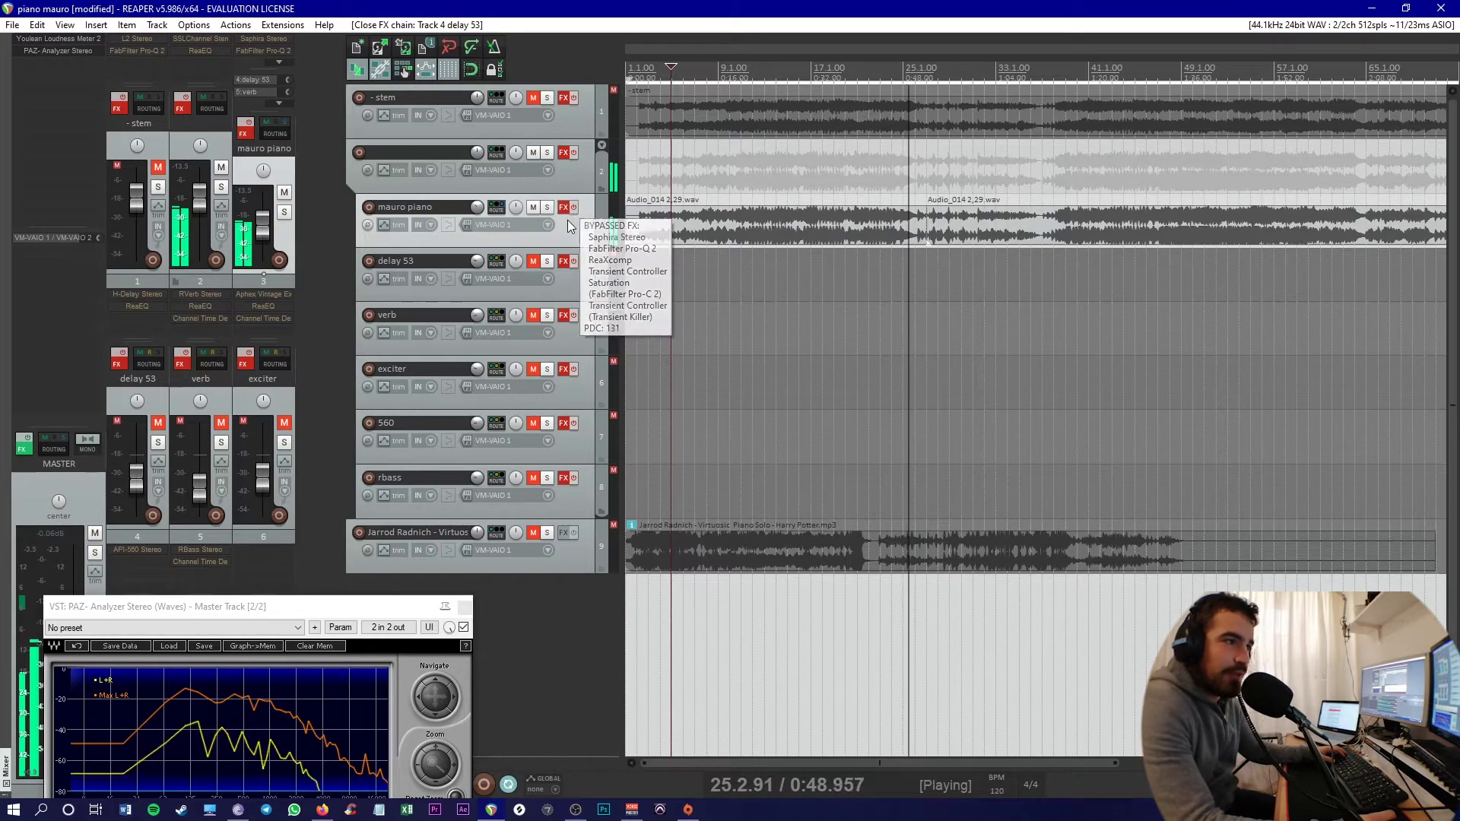
left_click(689, 475)
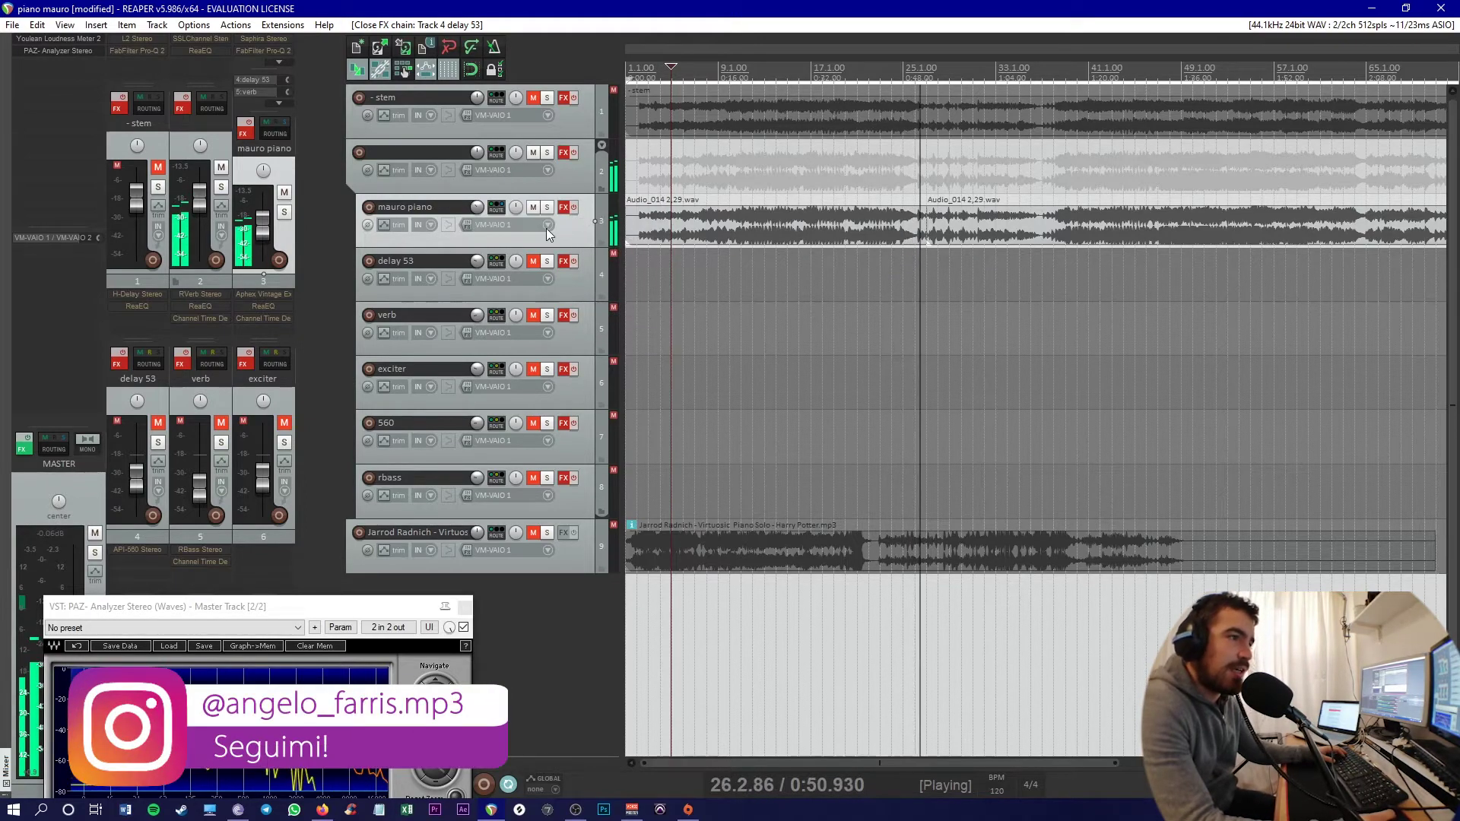
key("space")
right_click(562, 208)
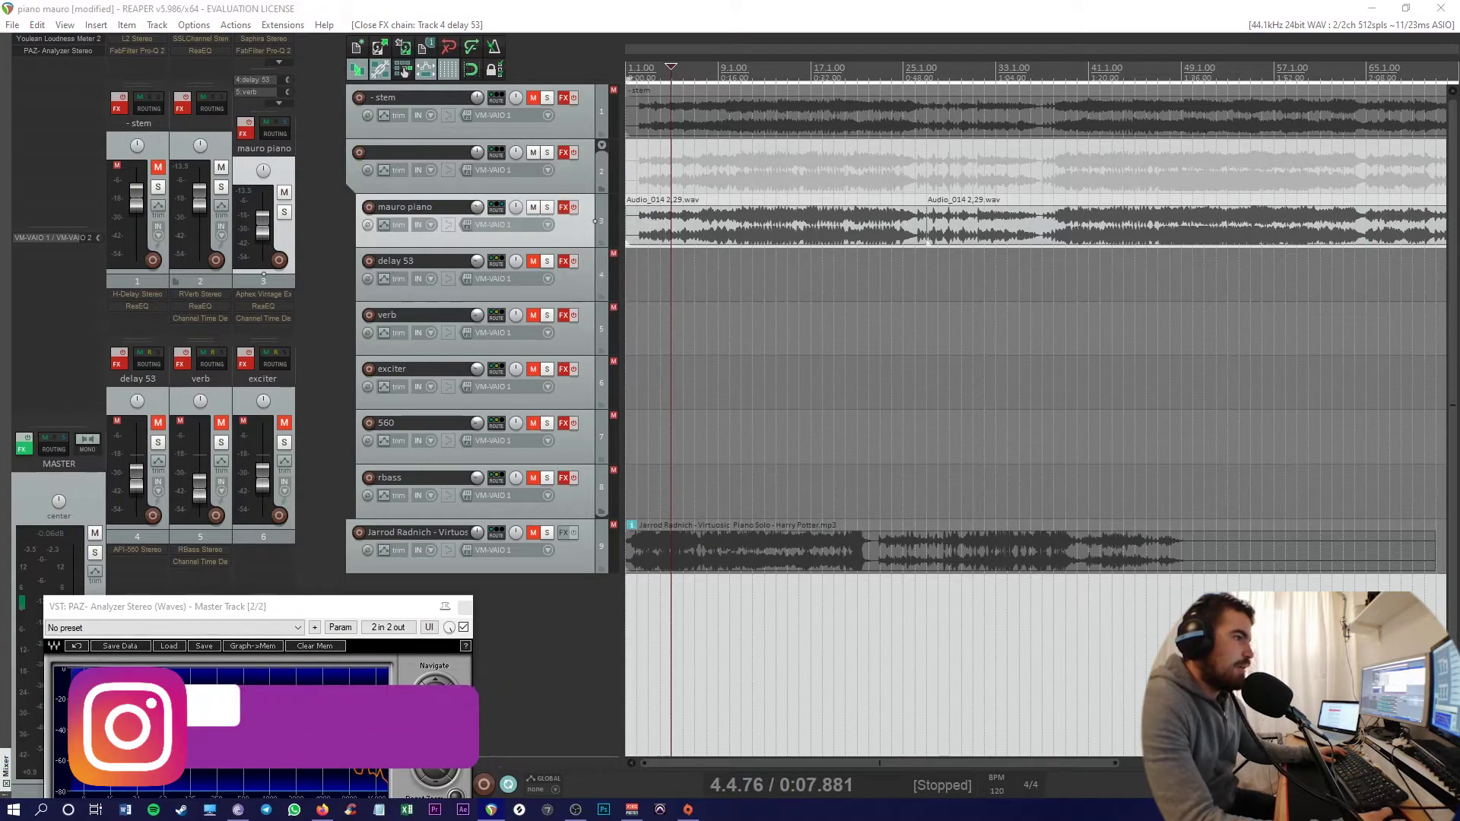
left_click(563, 207)
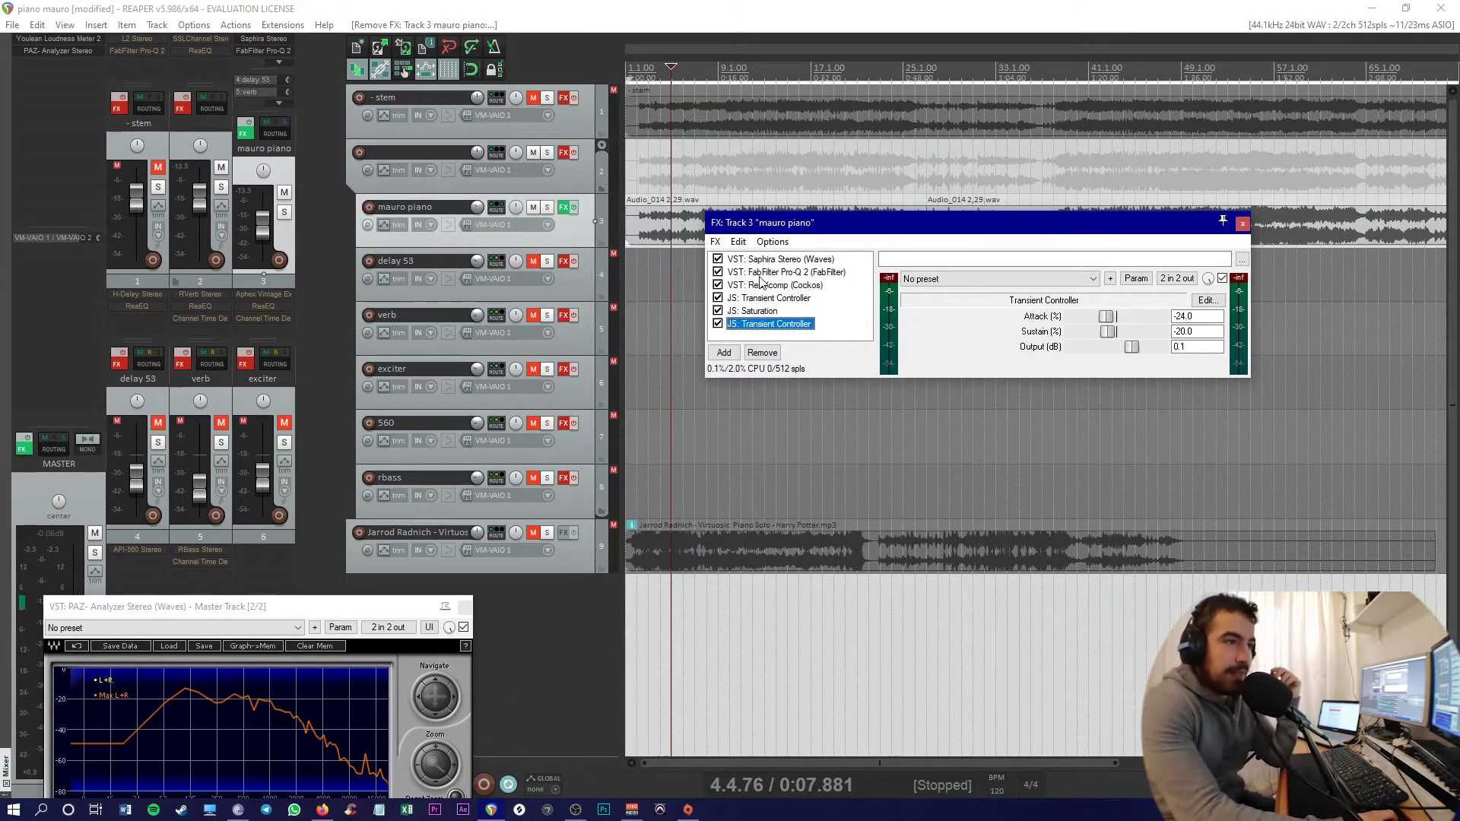
Bypass every effect in the mauro piano chain except Saphira Stereo.
left_click(717, 272)
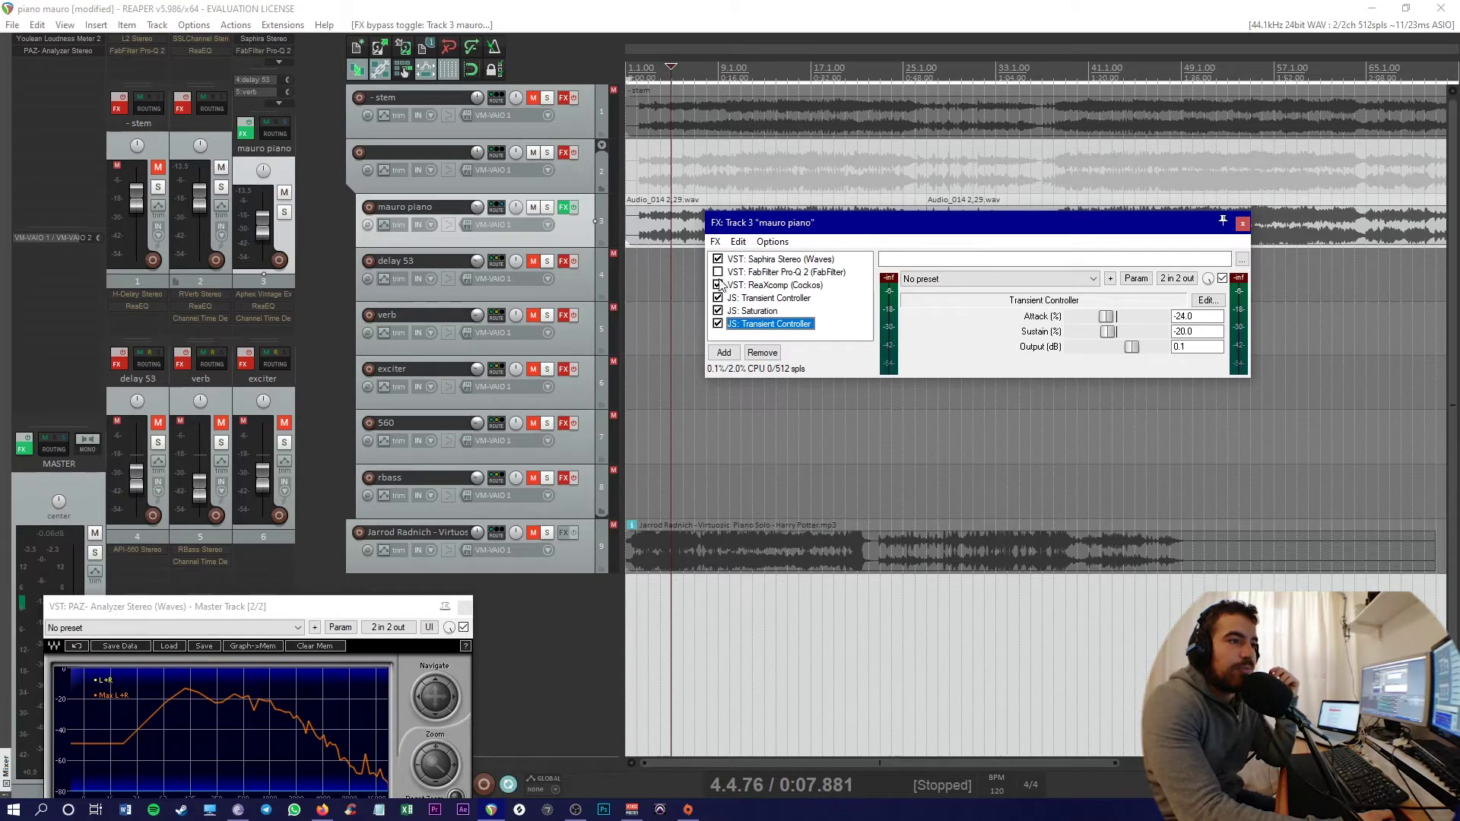
left_click(717, 311)
left_click(718, 298)
left_click(718, 285)
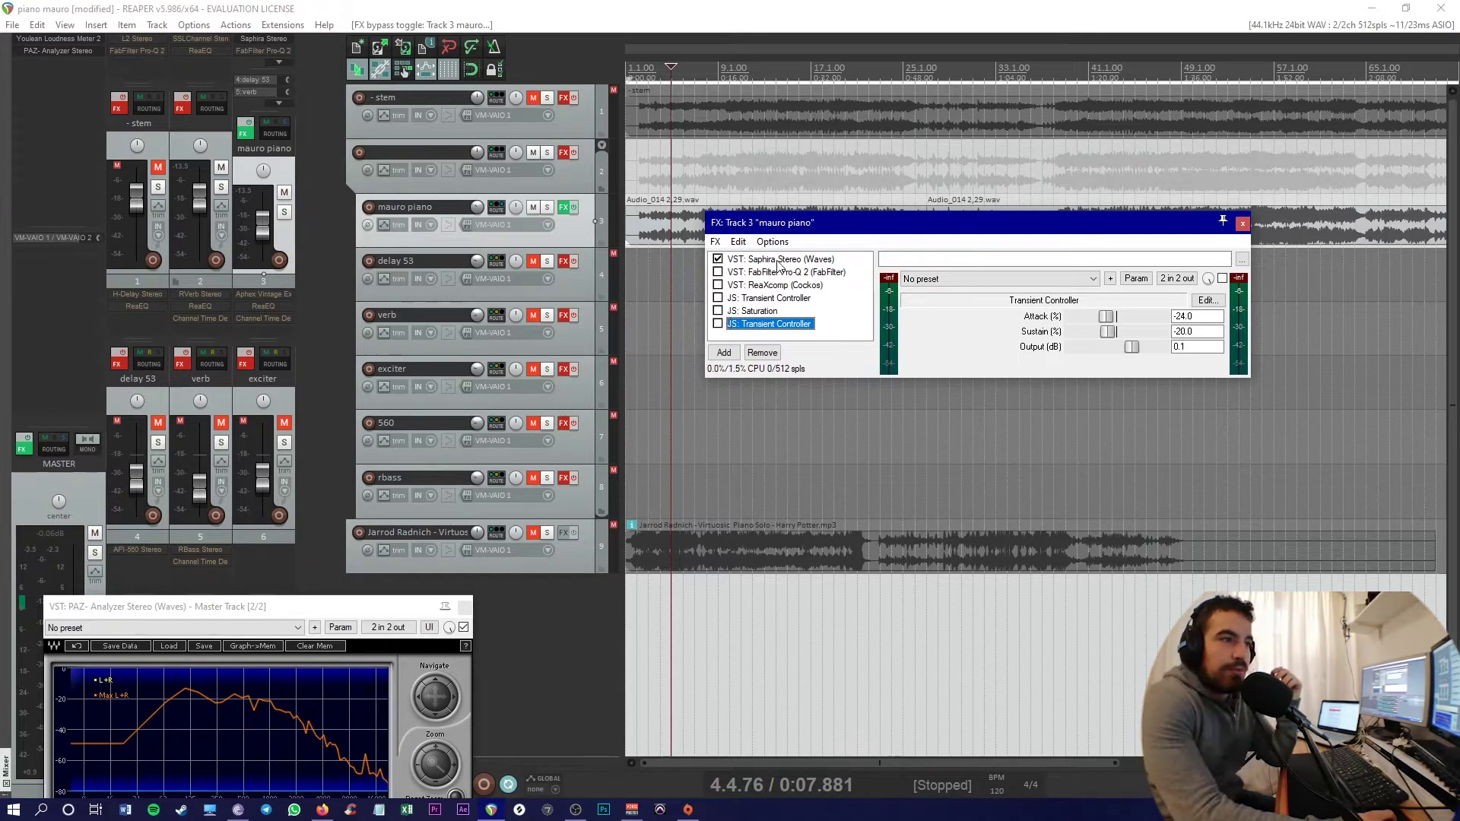
Show the Saphira Stereo settings and compare the piano with and without it during playback from about measure 14.
left_click(780, 259)
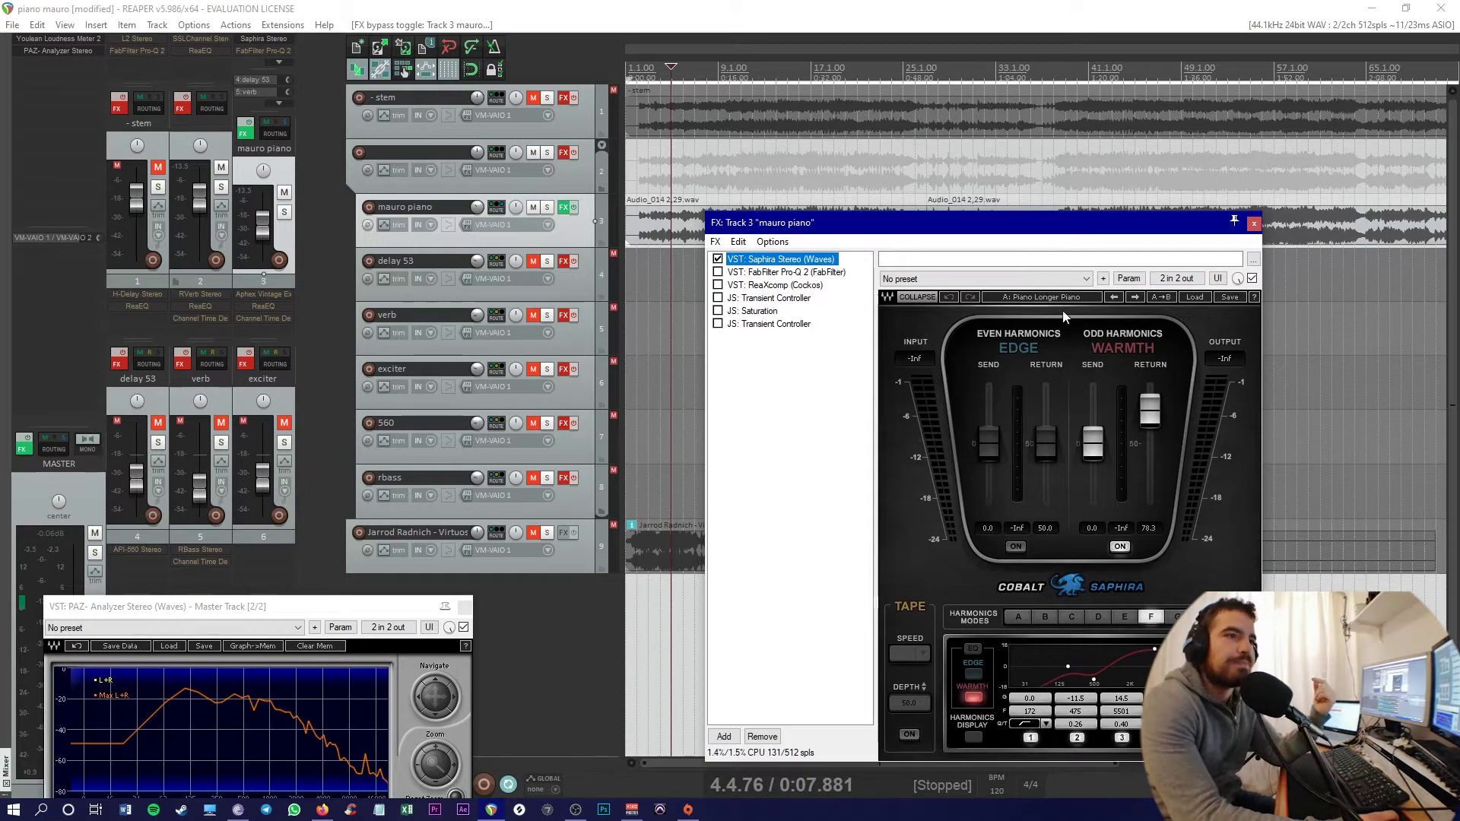
left_click_drag(1037, 222, 942, 157)
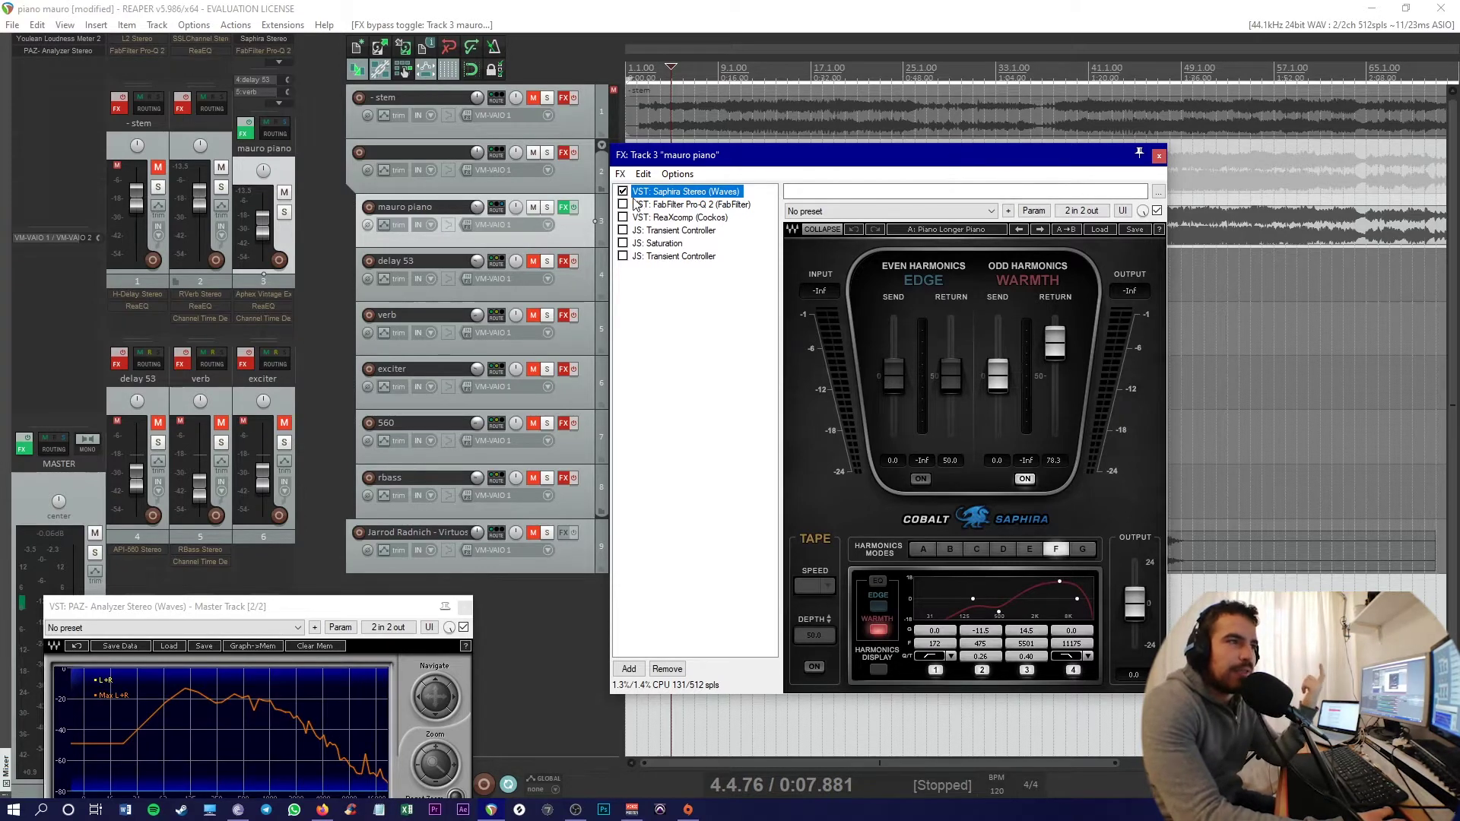
left_click(623, 204)
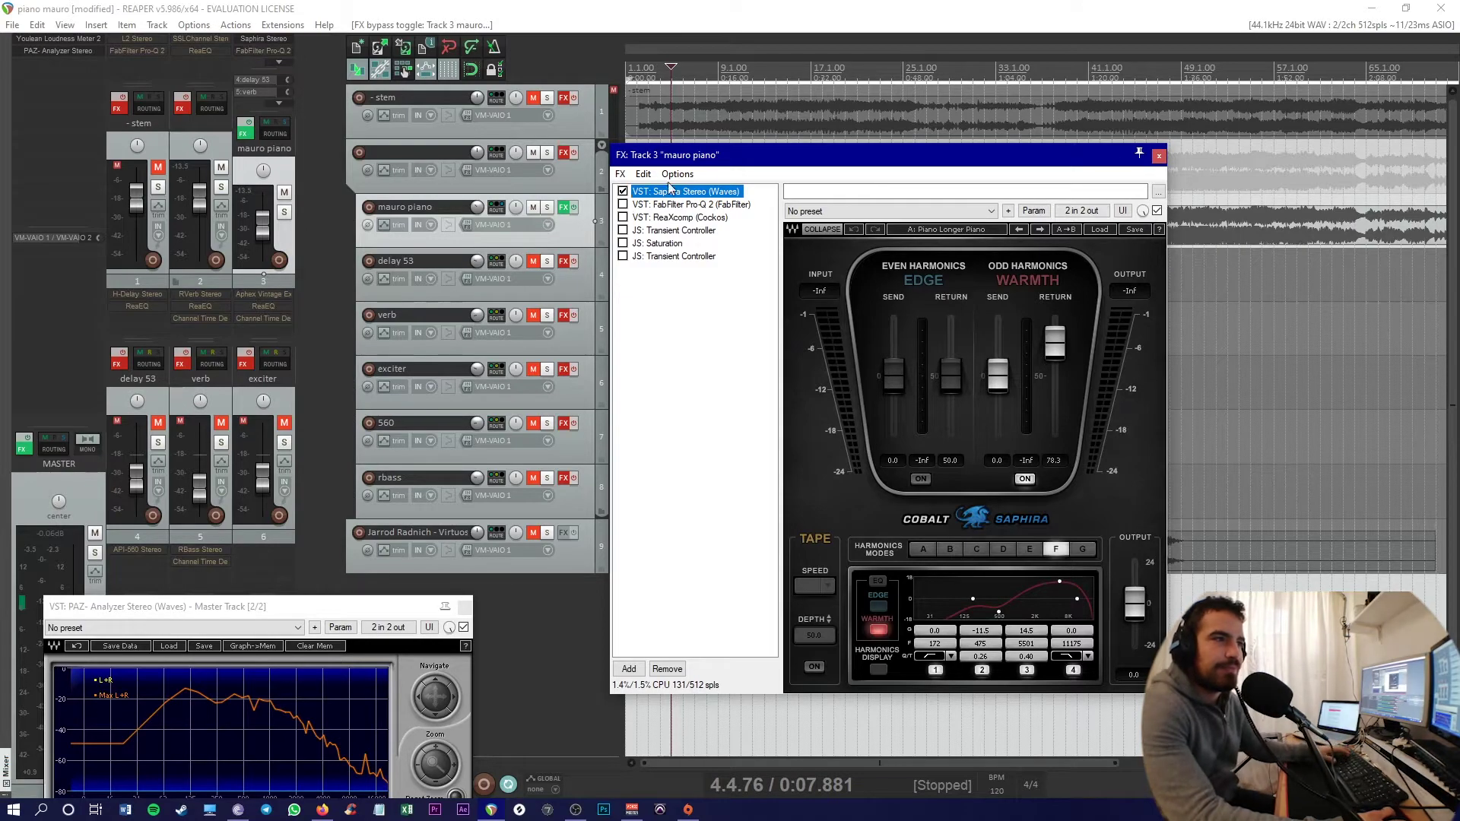
key("space")
left_click(774, 71)
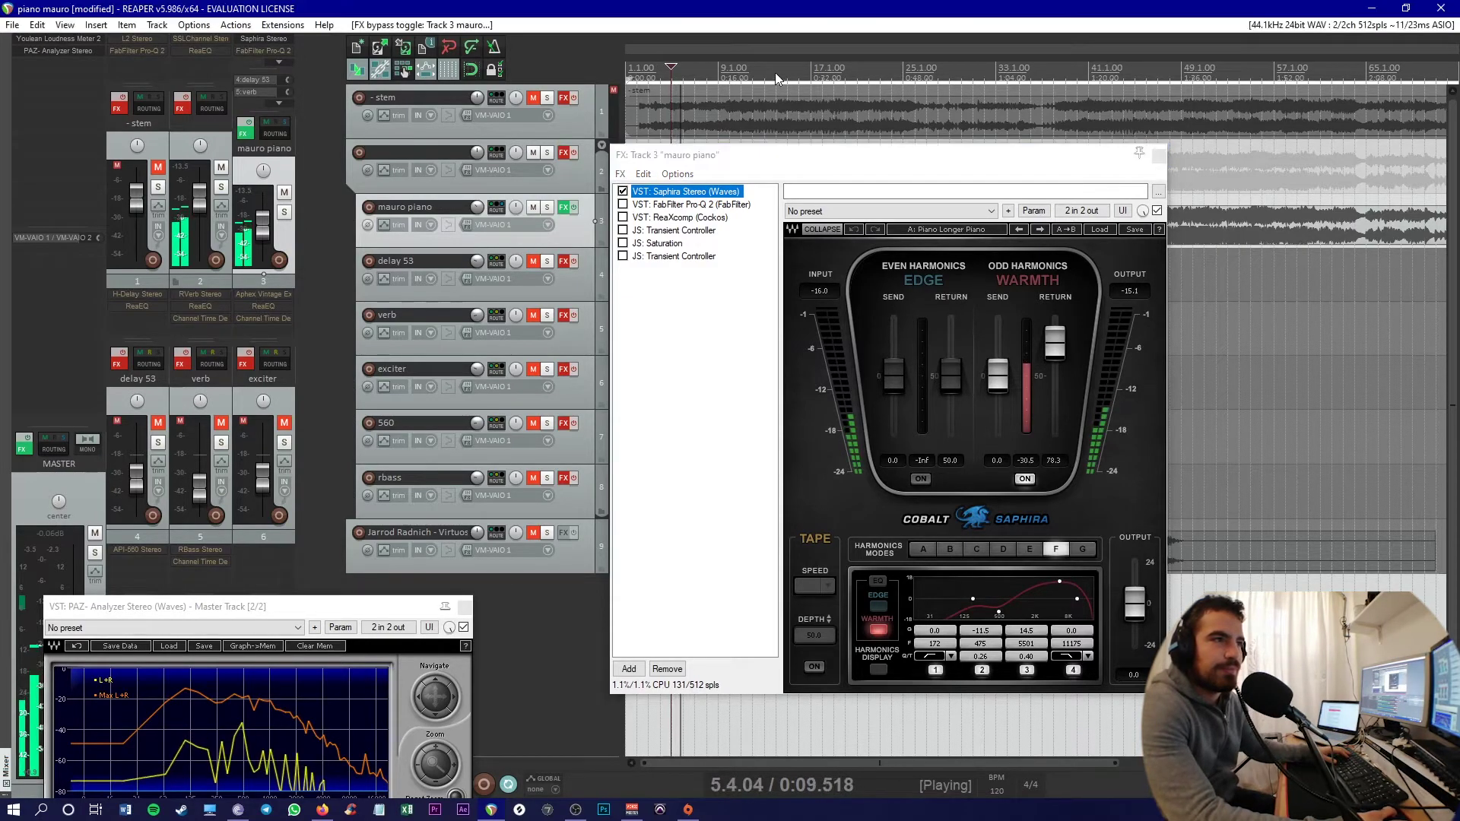
left_click(623, 192)
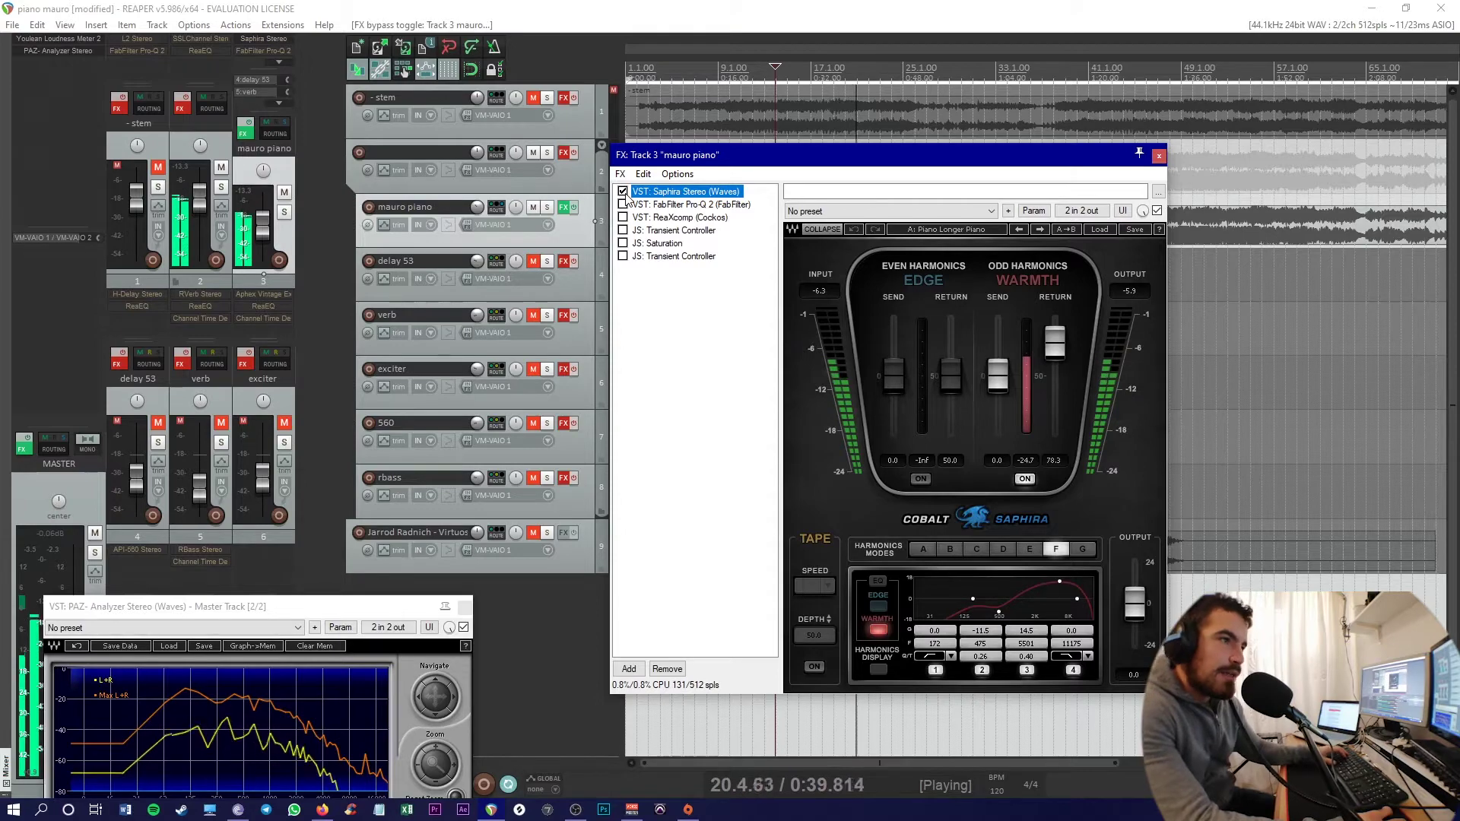
key("space")
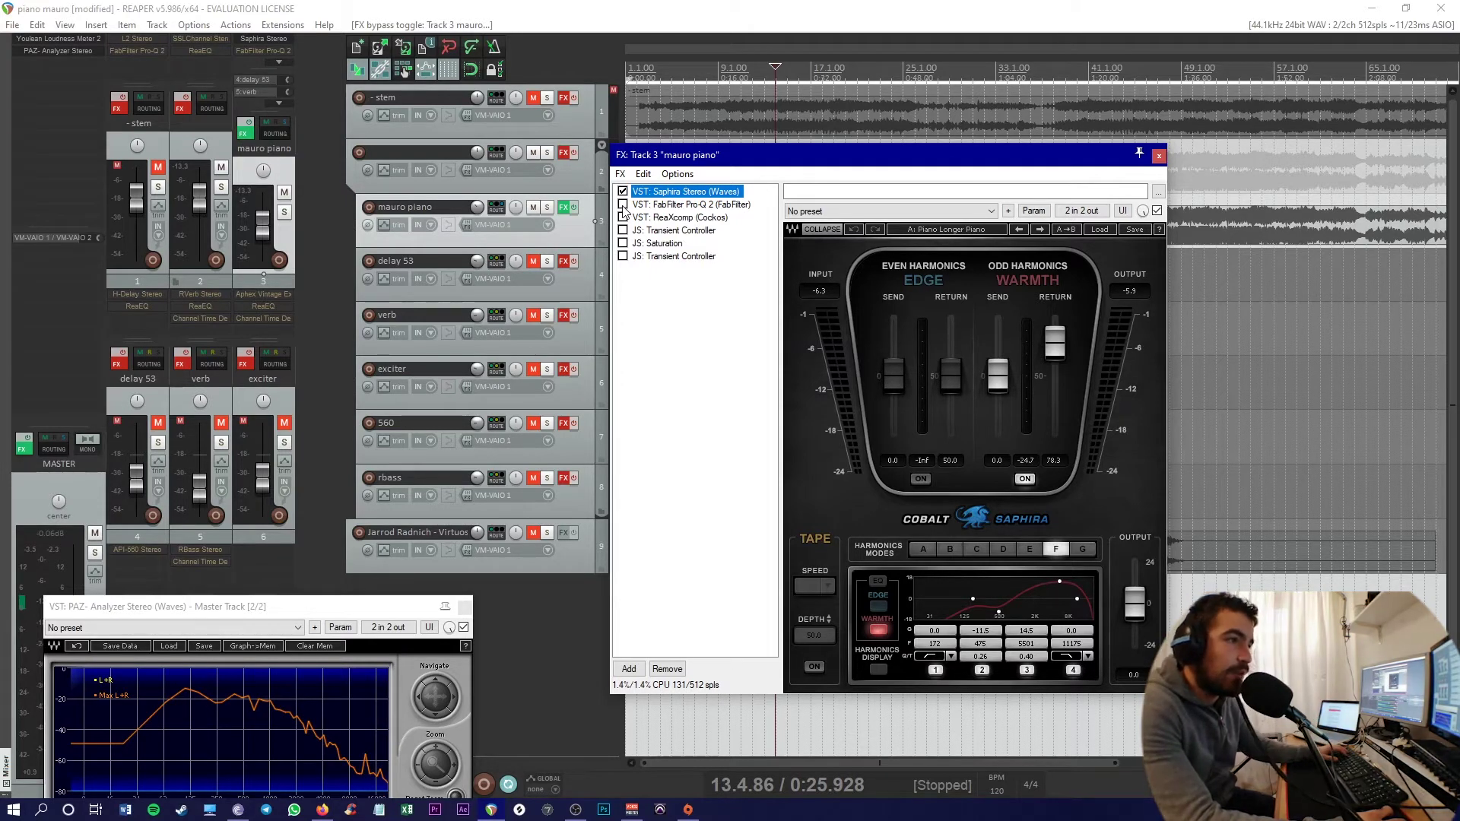
Enable FabFilter Pro-Q 2 on the piano track and check its high-frequency boost during playback.
left_click(671, 205)
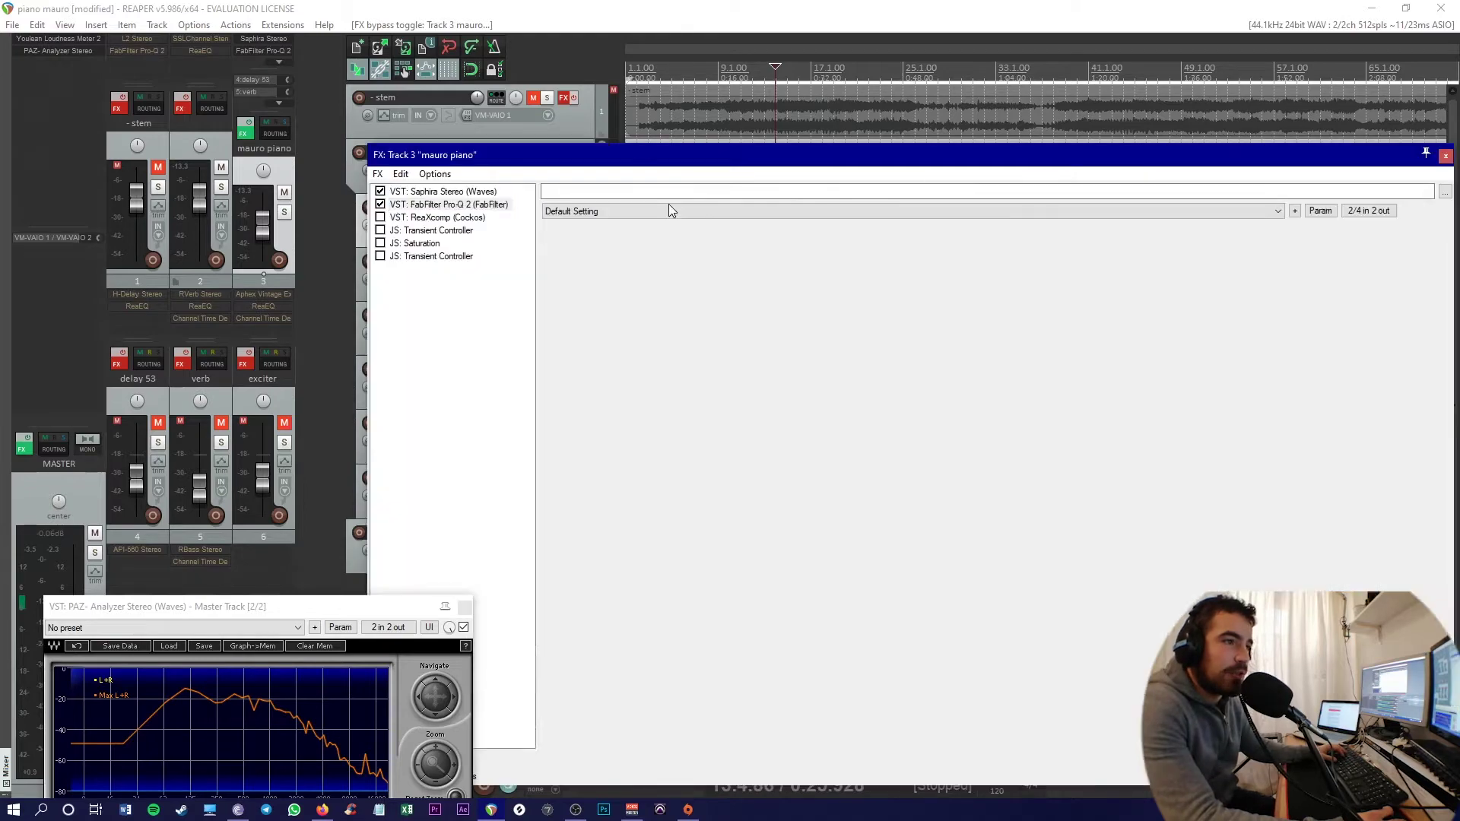
key("space")
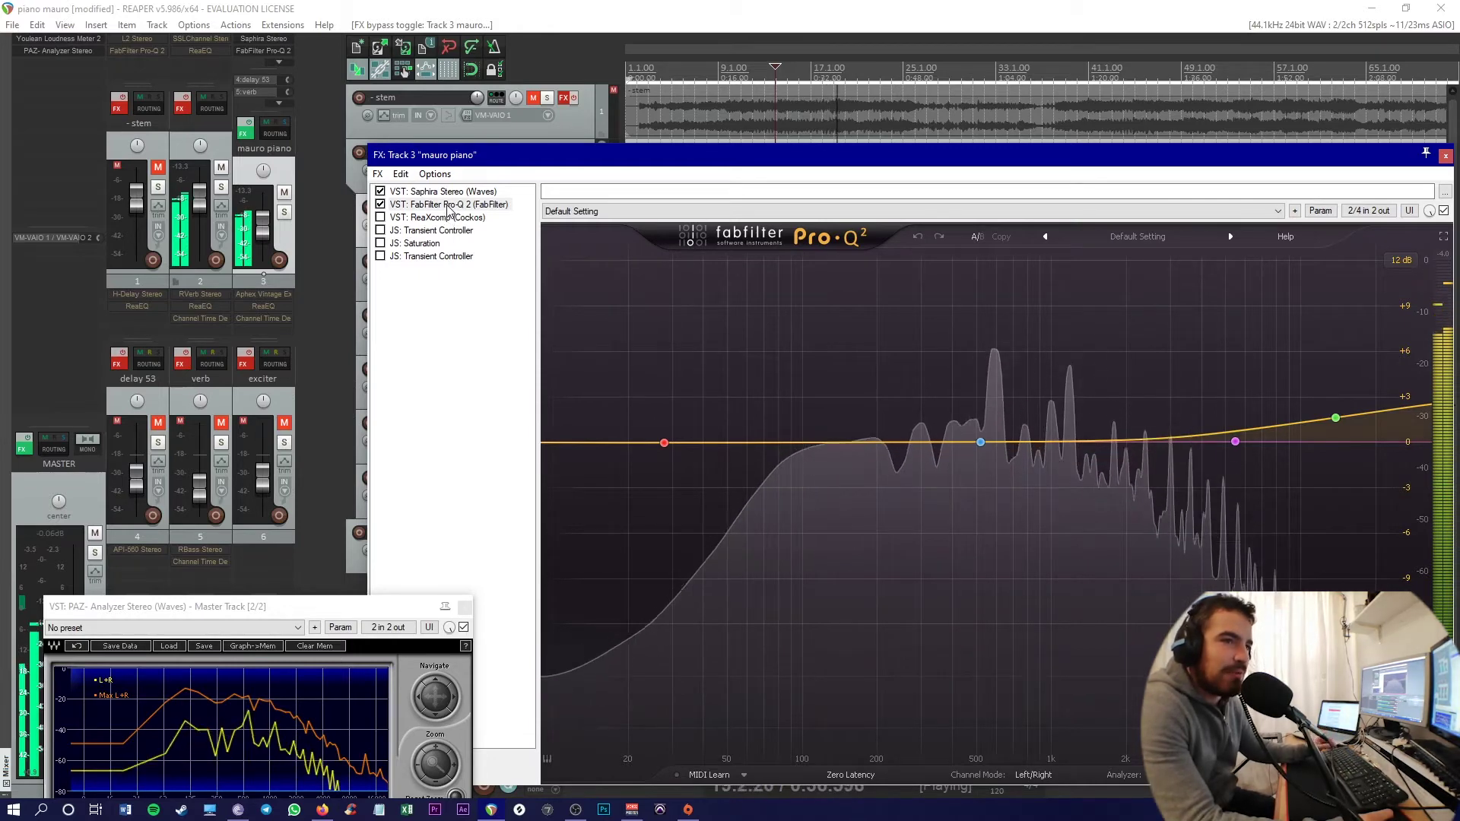
mouse_move(1336, 420)
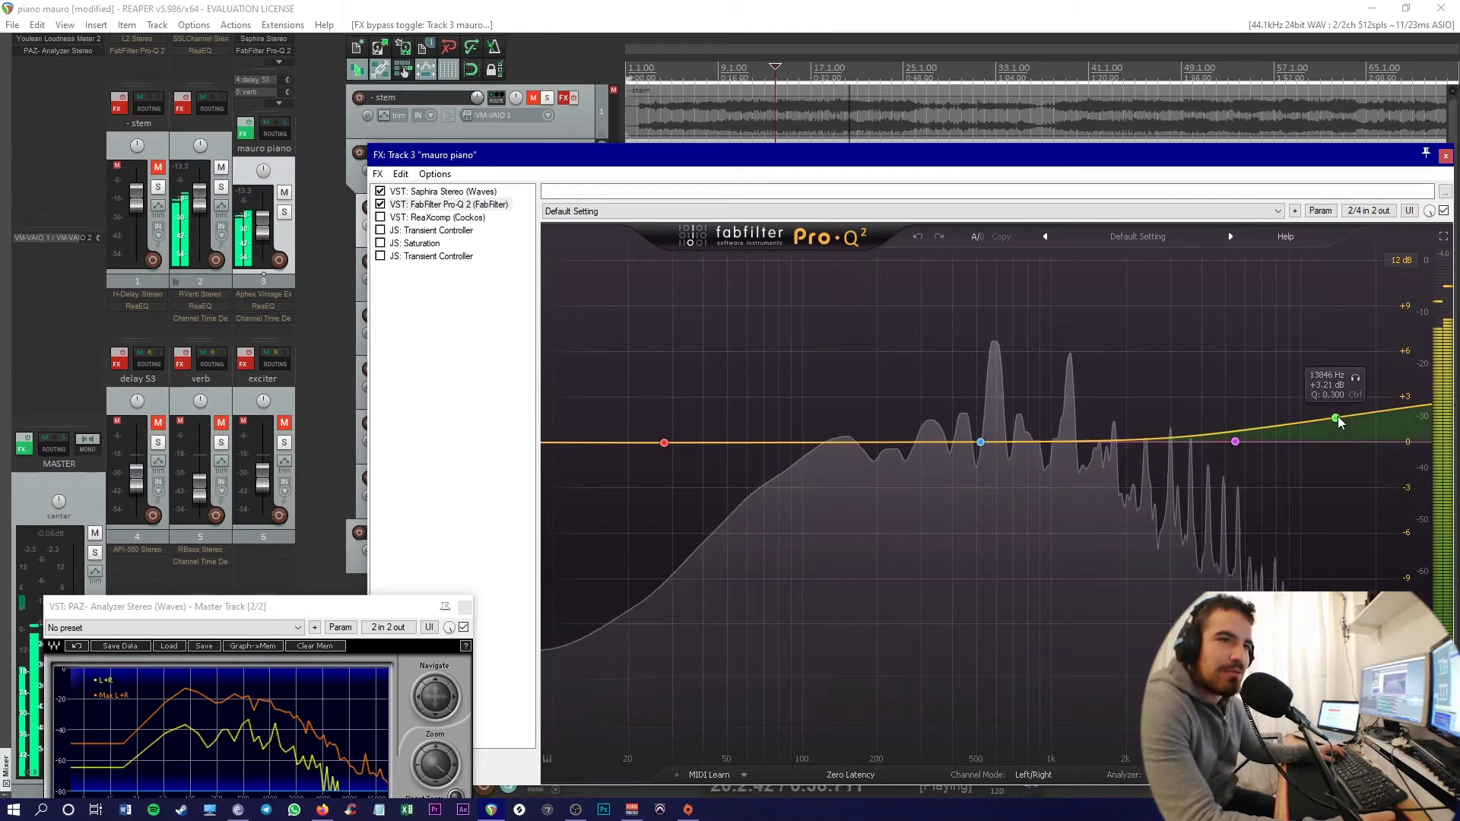
Enable ReaXcomp on the piano track and compare it on and off while watching the PAZ Analyzer.
left_click(429, 219)
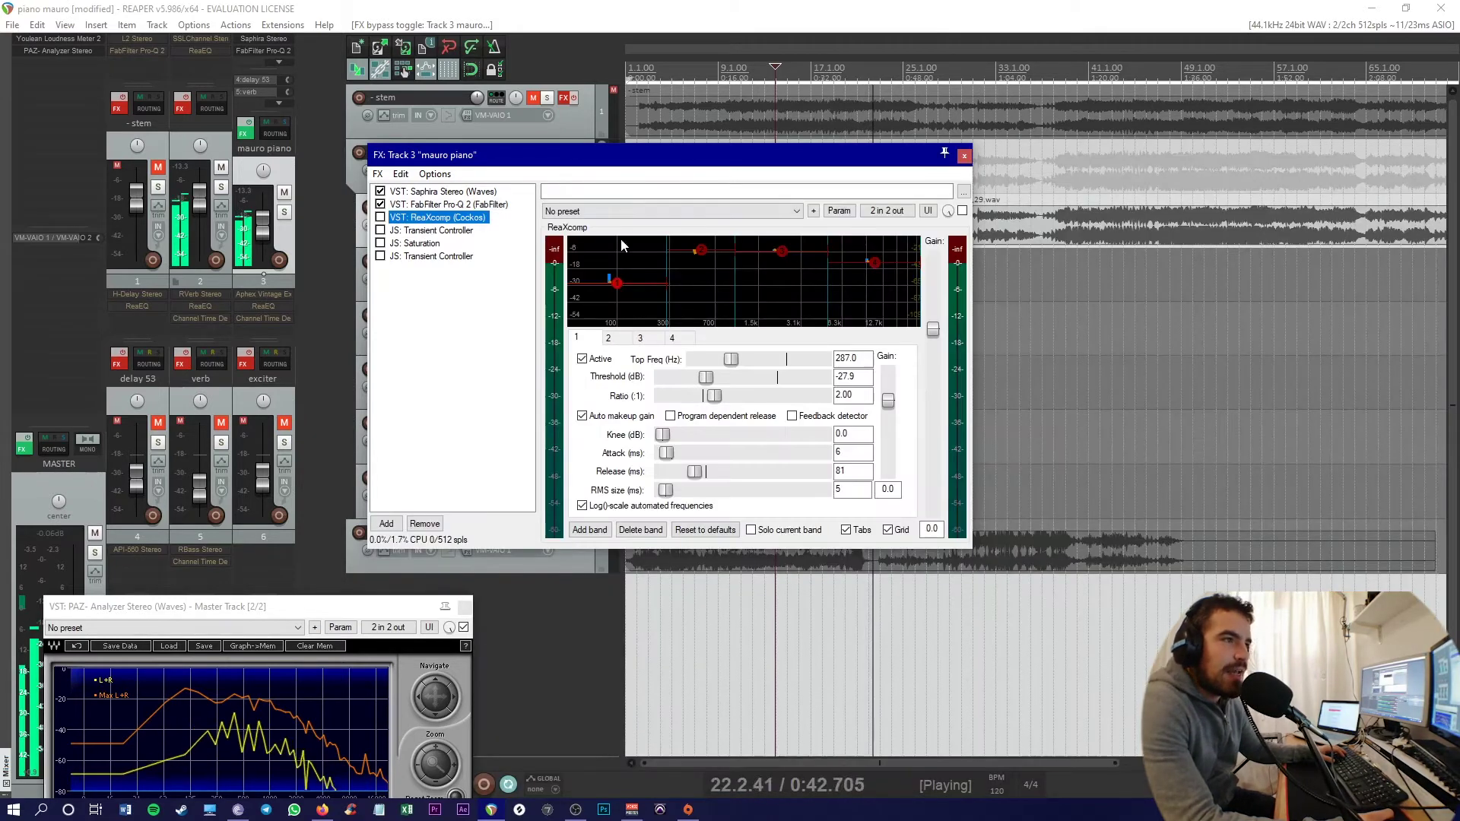
left_click(380, 217)
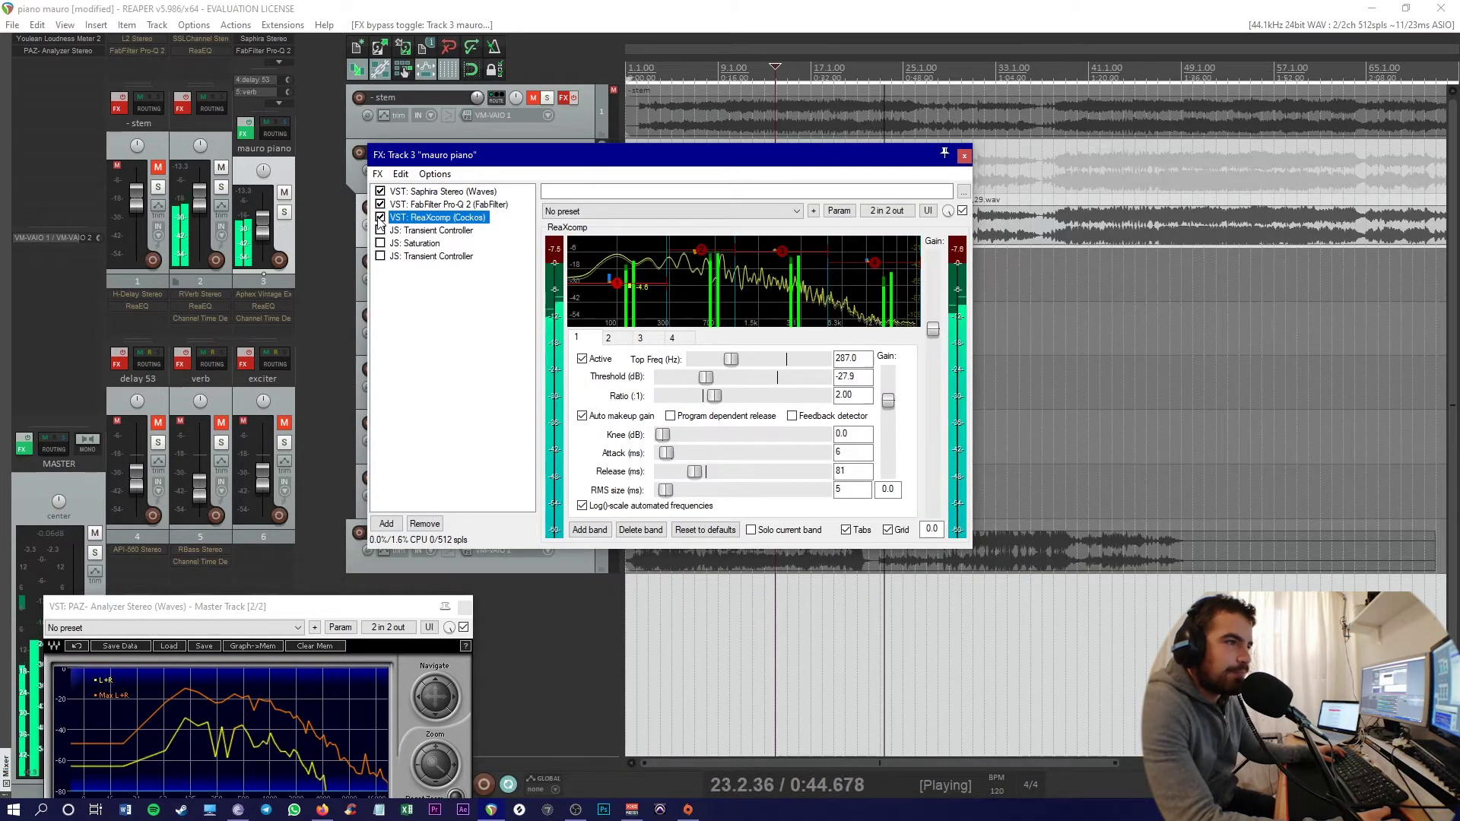
right_click(601, 292)
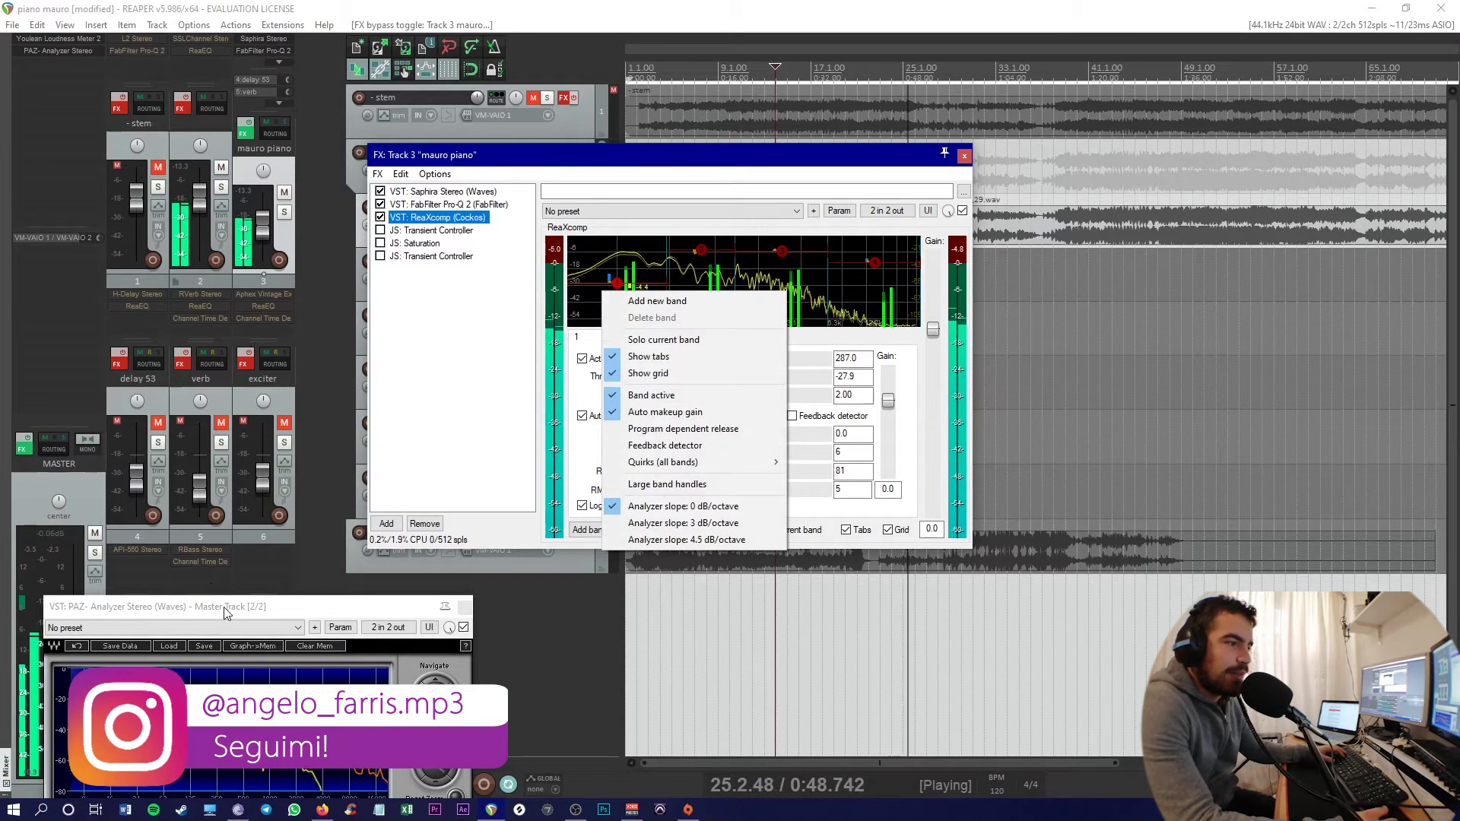
left_click_drag(225, 612, 256, 438)
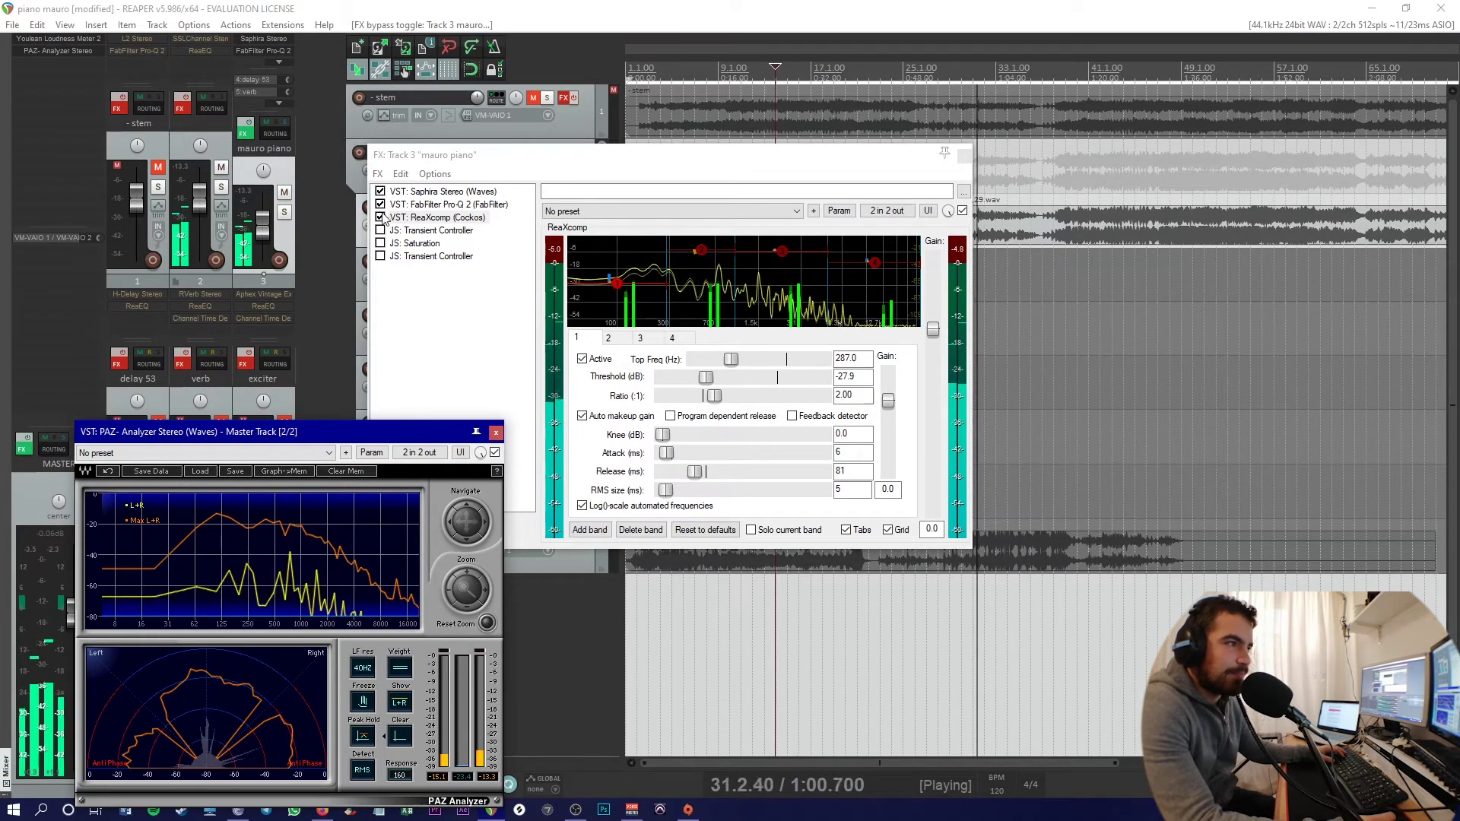
left_click(380, 217)
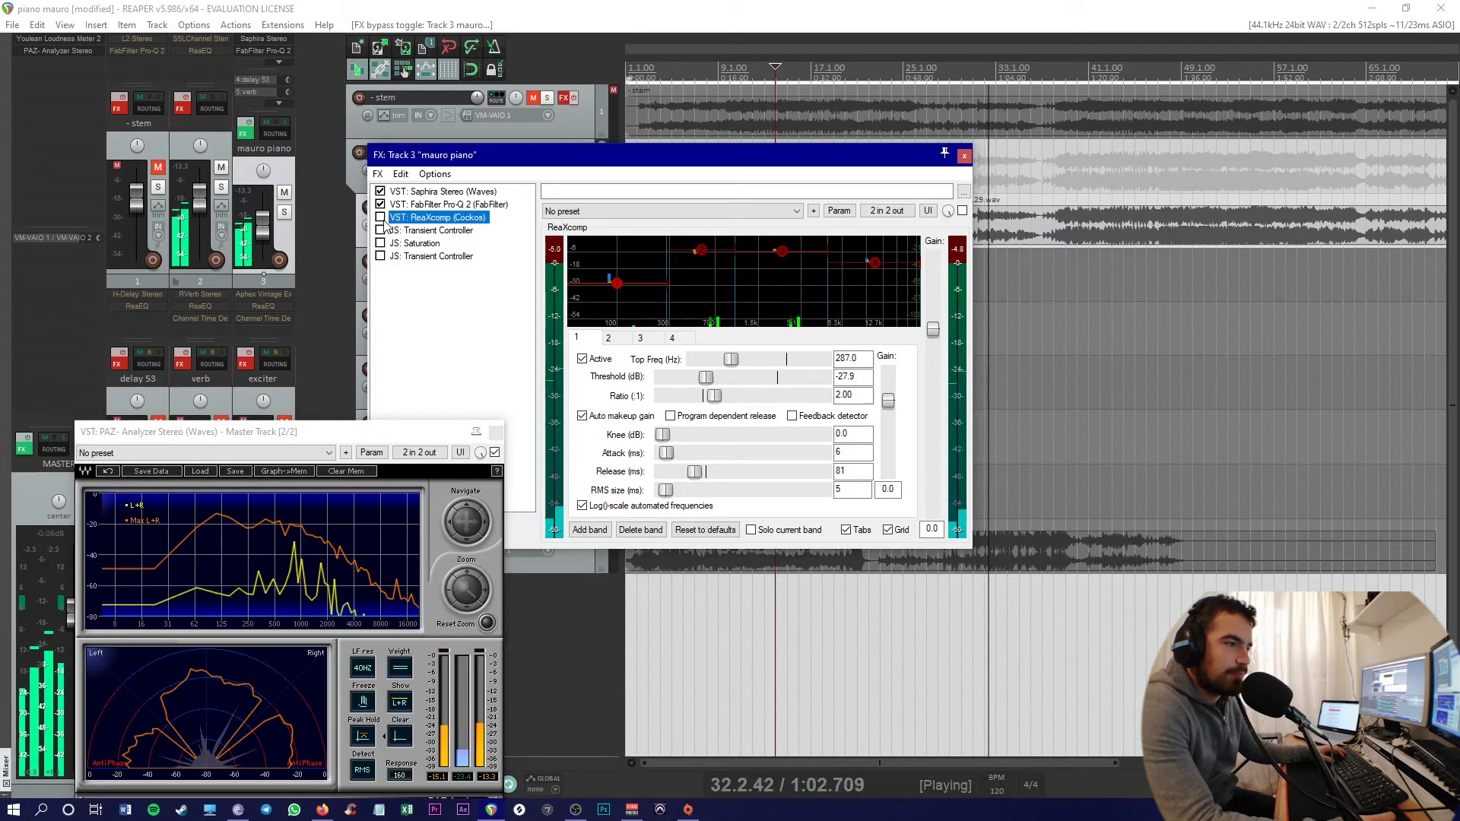
left_click(380, 217)
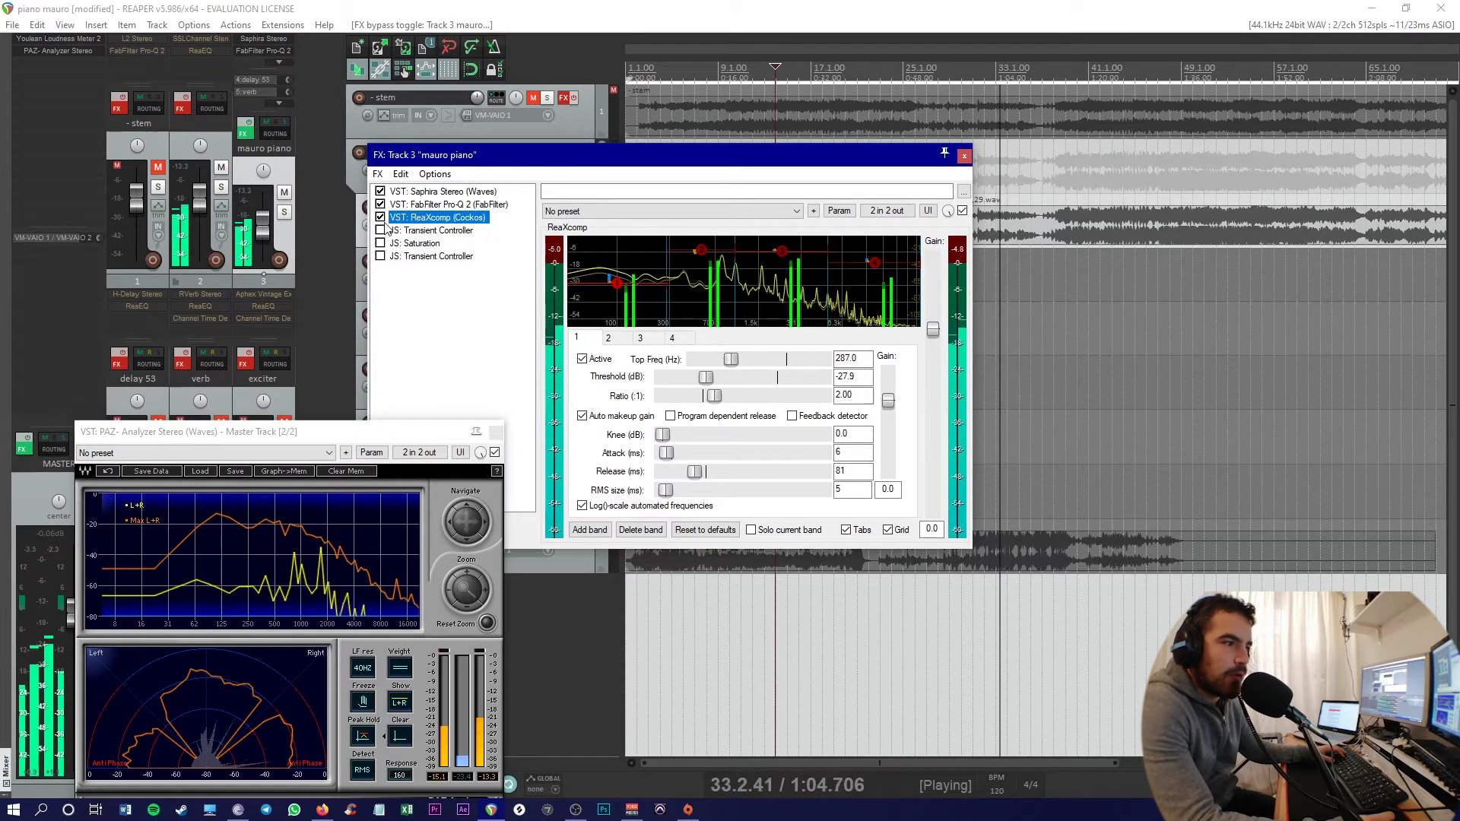
Move the PAZ Analyzer clear of the FX window and set a time selection from about measure 25 to measure 49.
left_click_drag(369, 424, 341, 598)
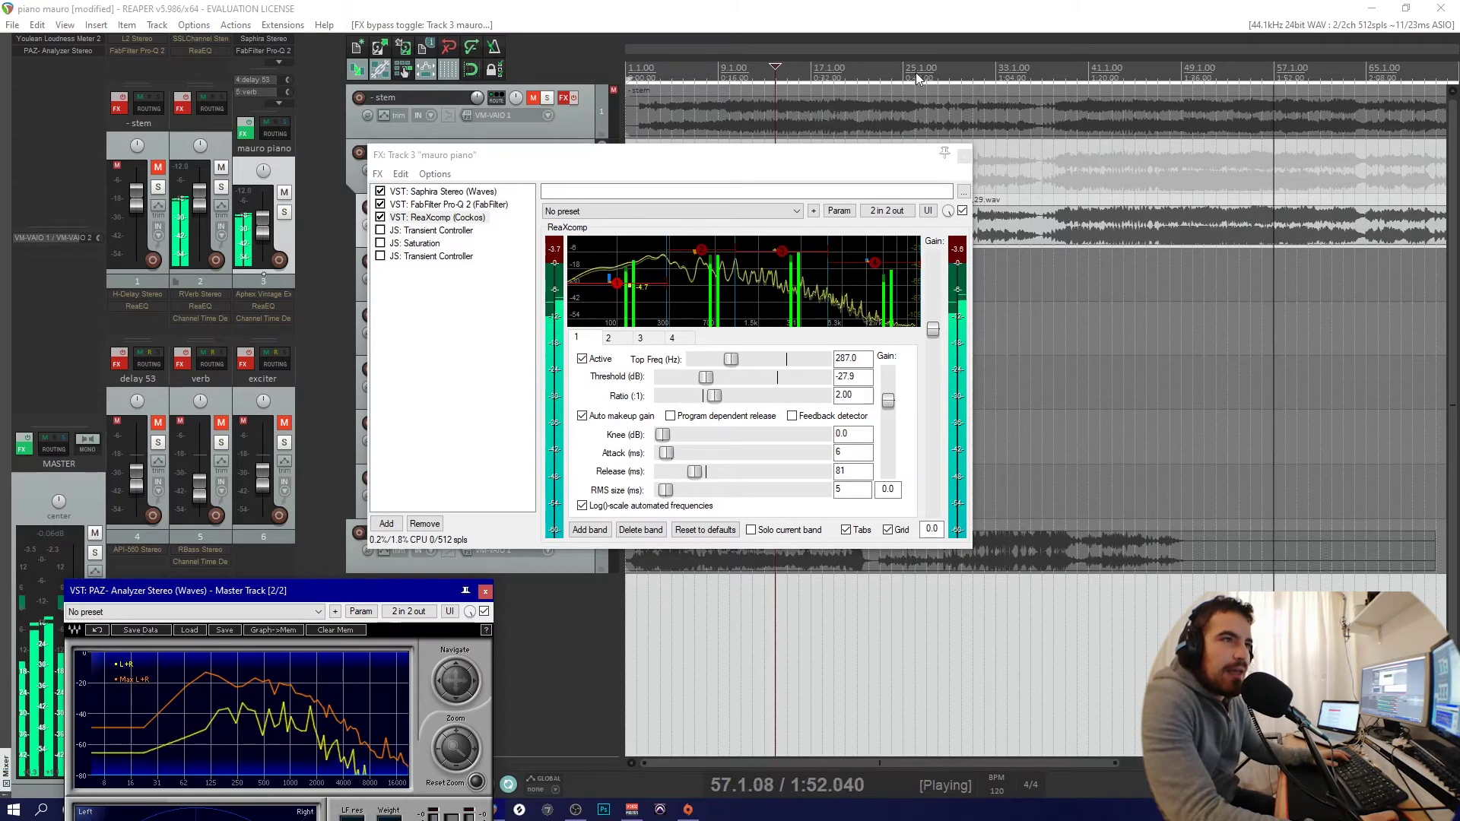
left_click_drag(910, 79, 1182, 79)
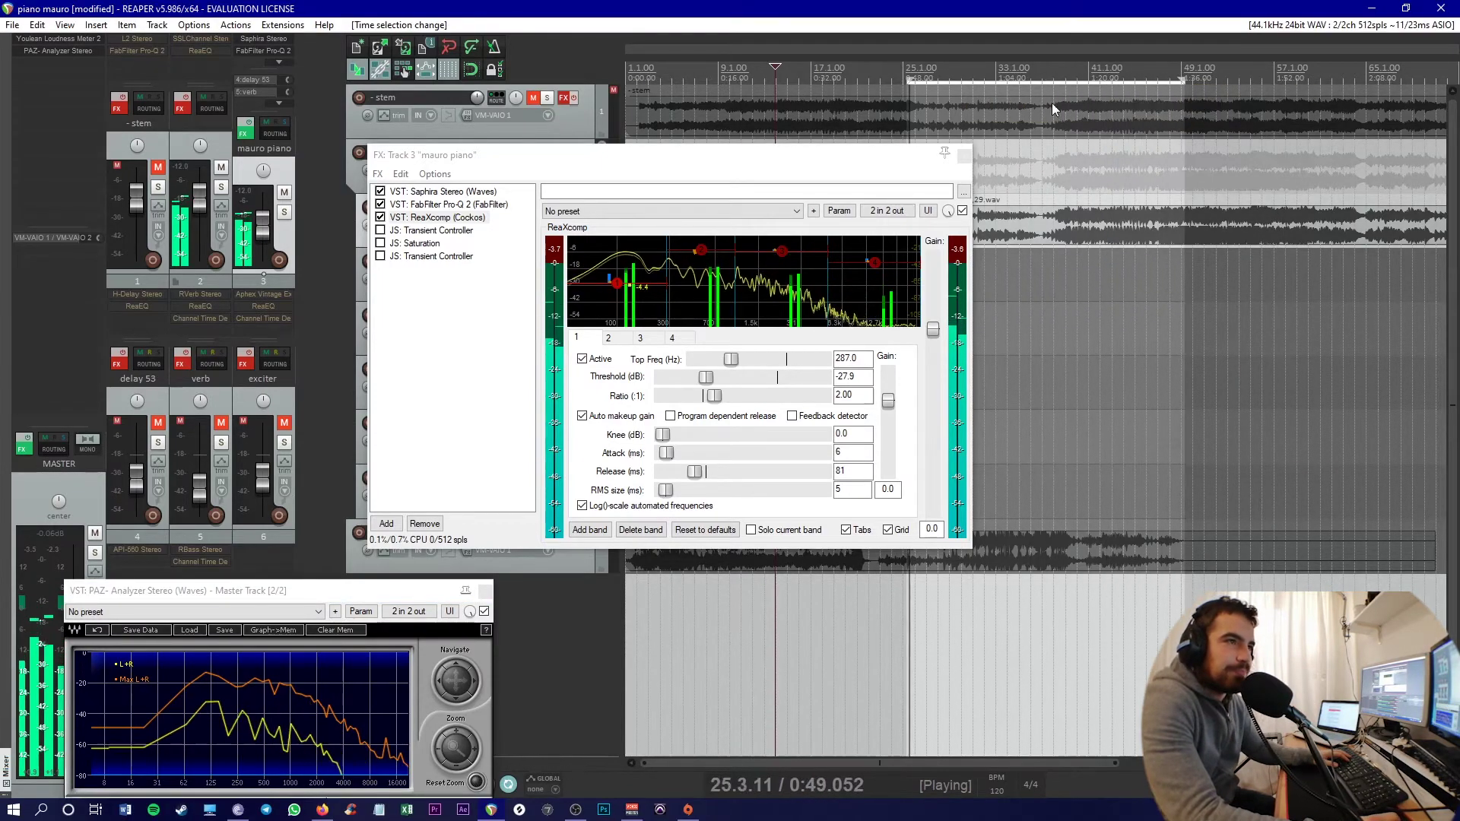
key("space")
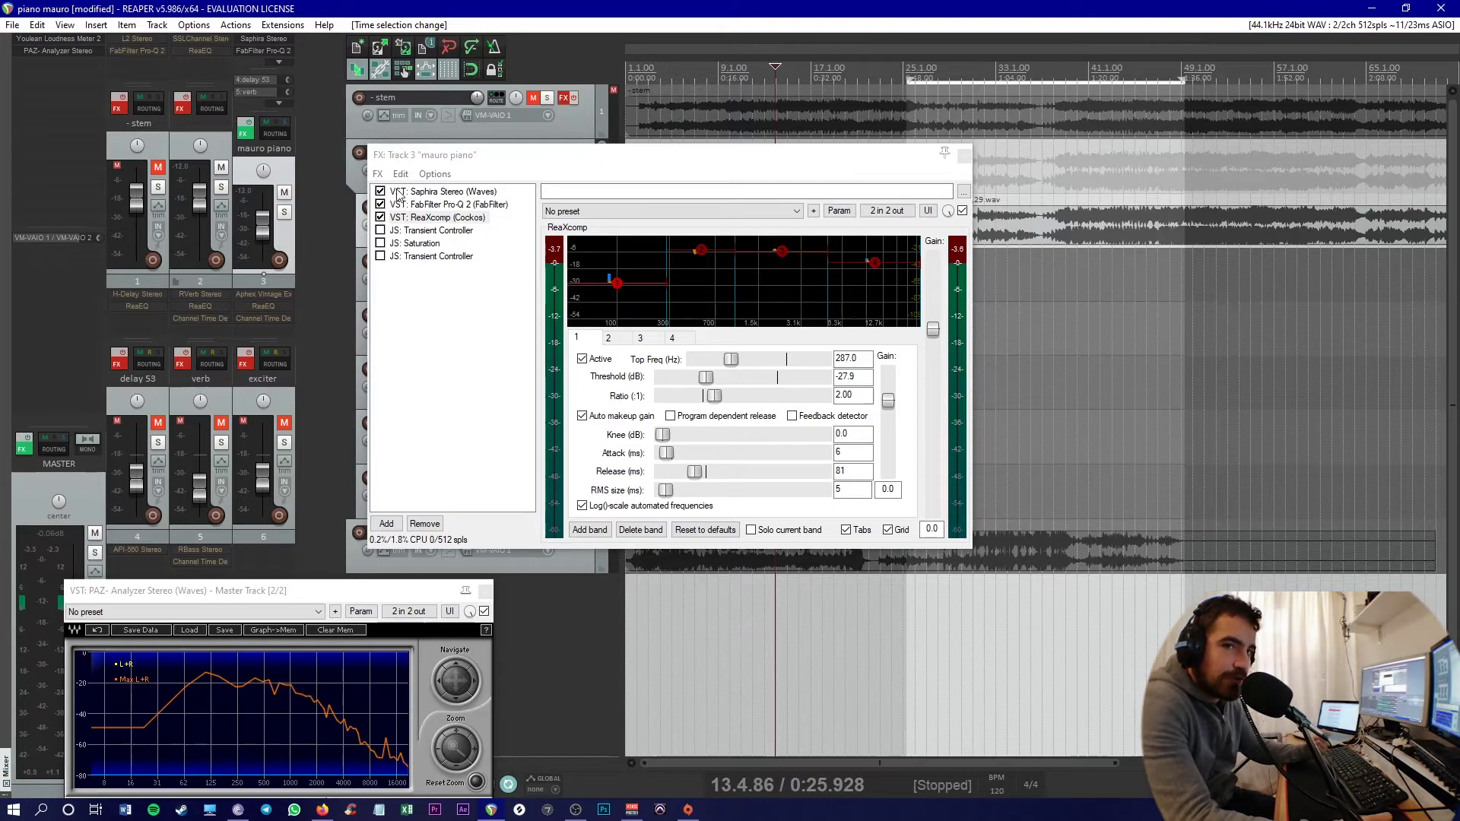
Enable the last Transient Controller and the Saturation effect on the piano track, starting playback to hear them.
left_click(403, 231)
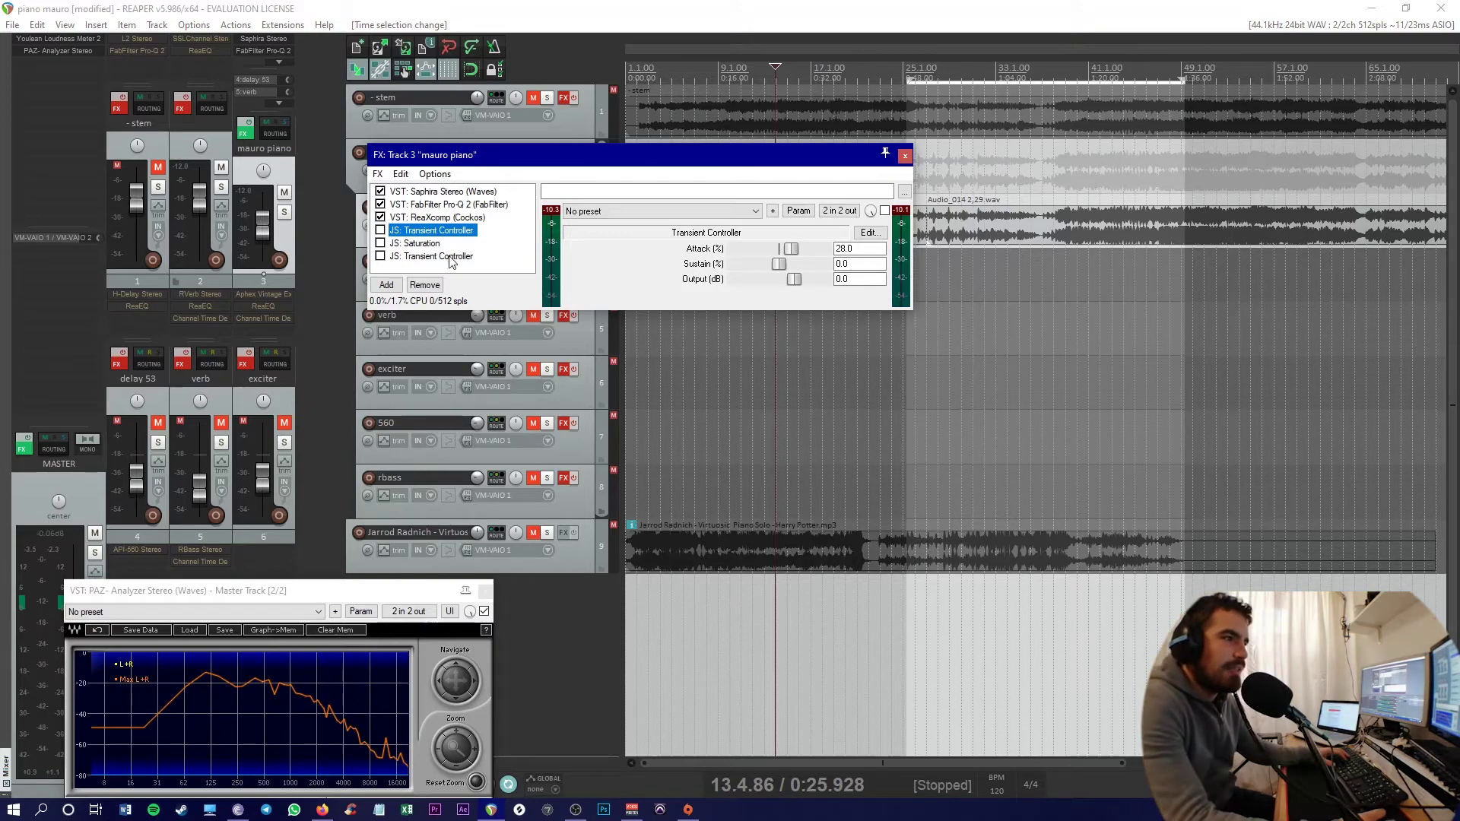
left_click(423, 259)
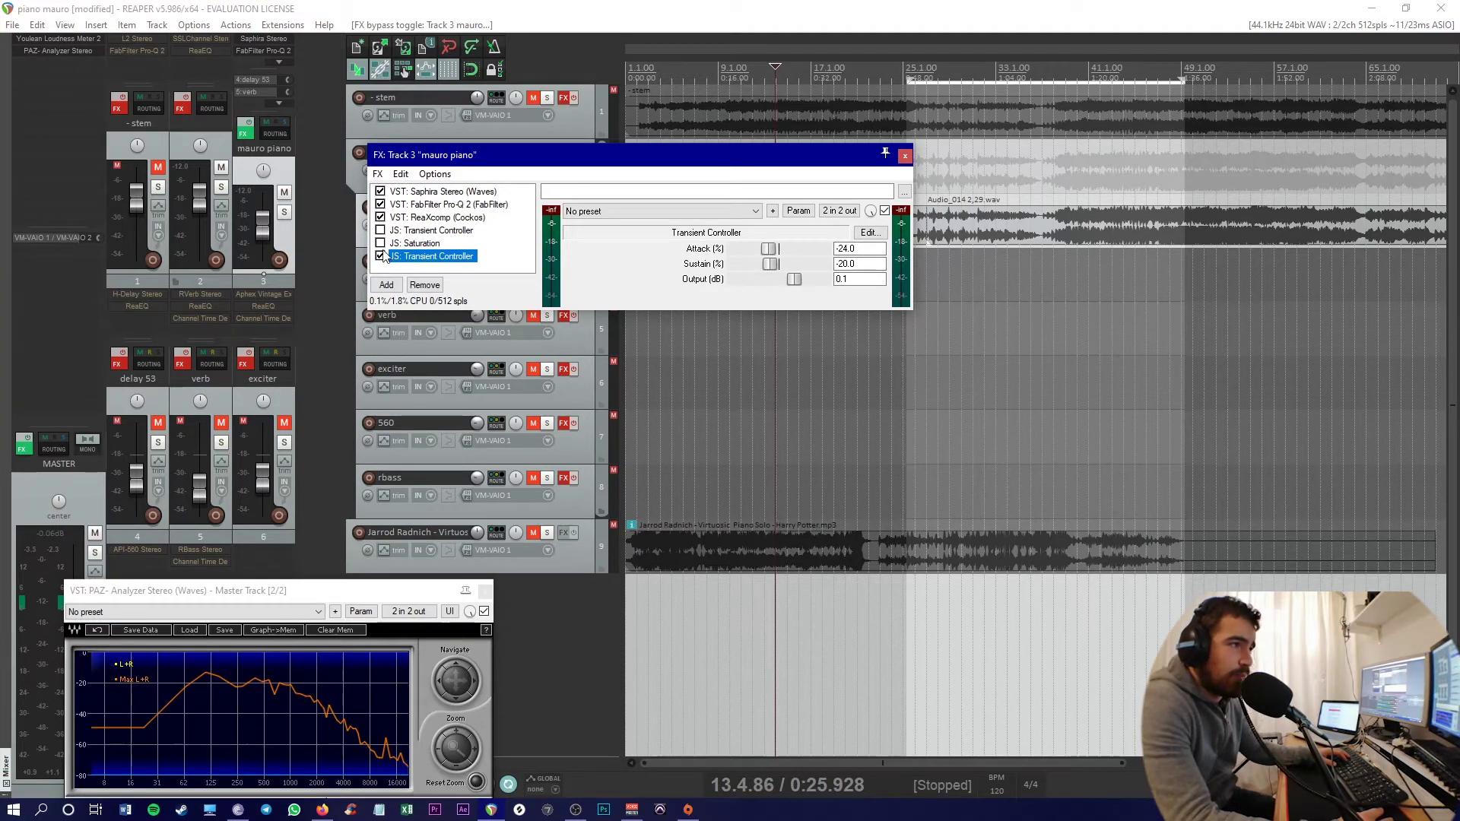
left_click(415, 243)
key("space")
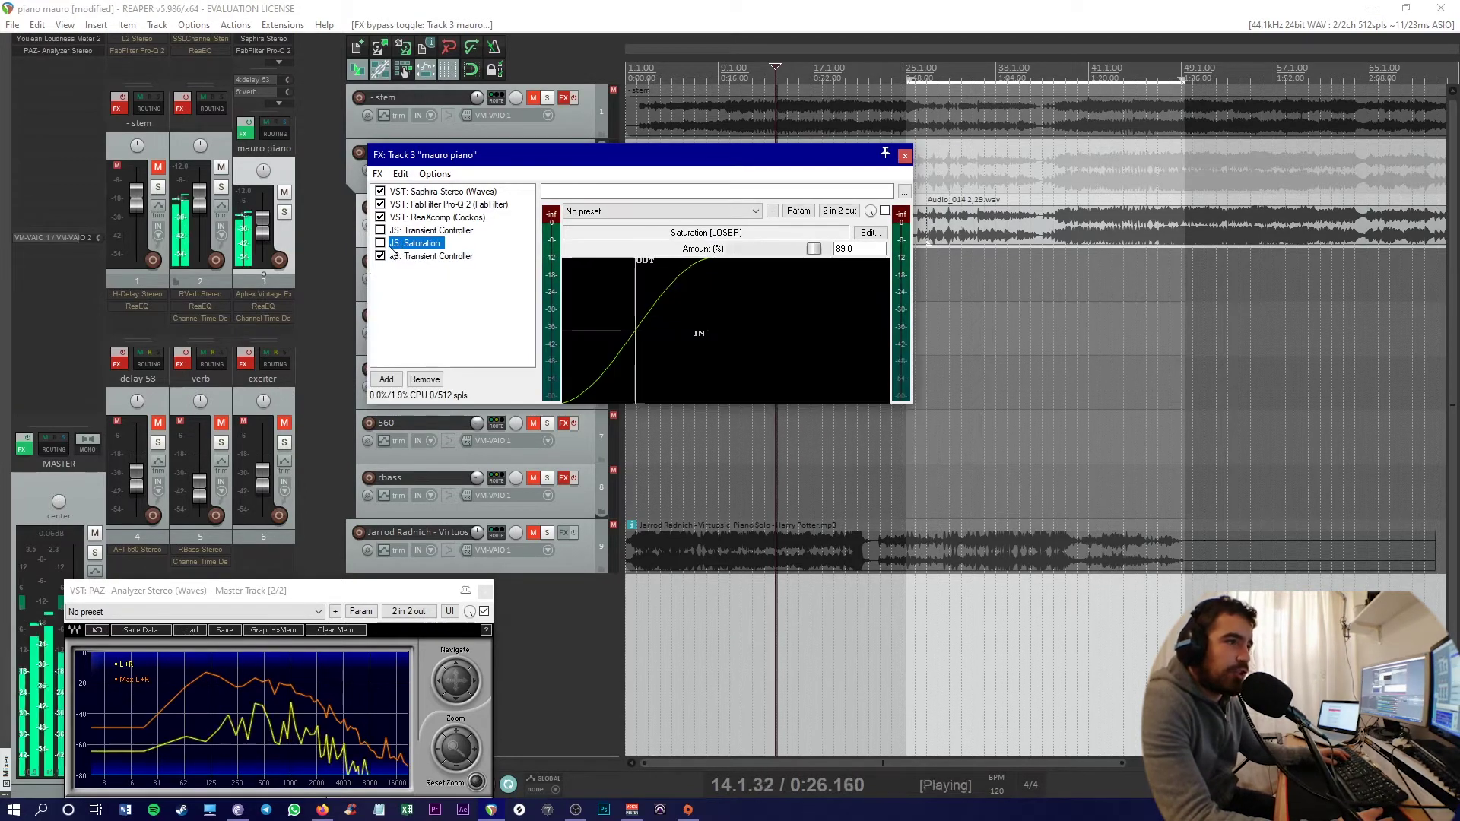
left_click(383, 243)
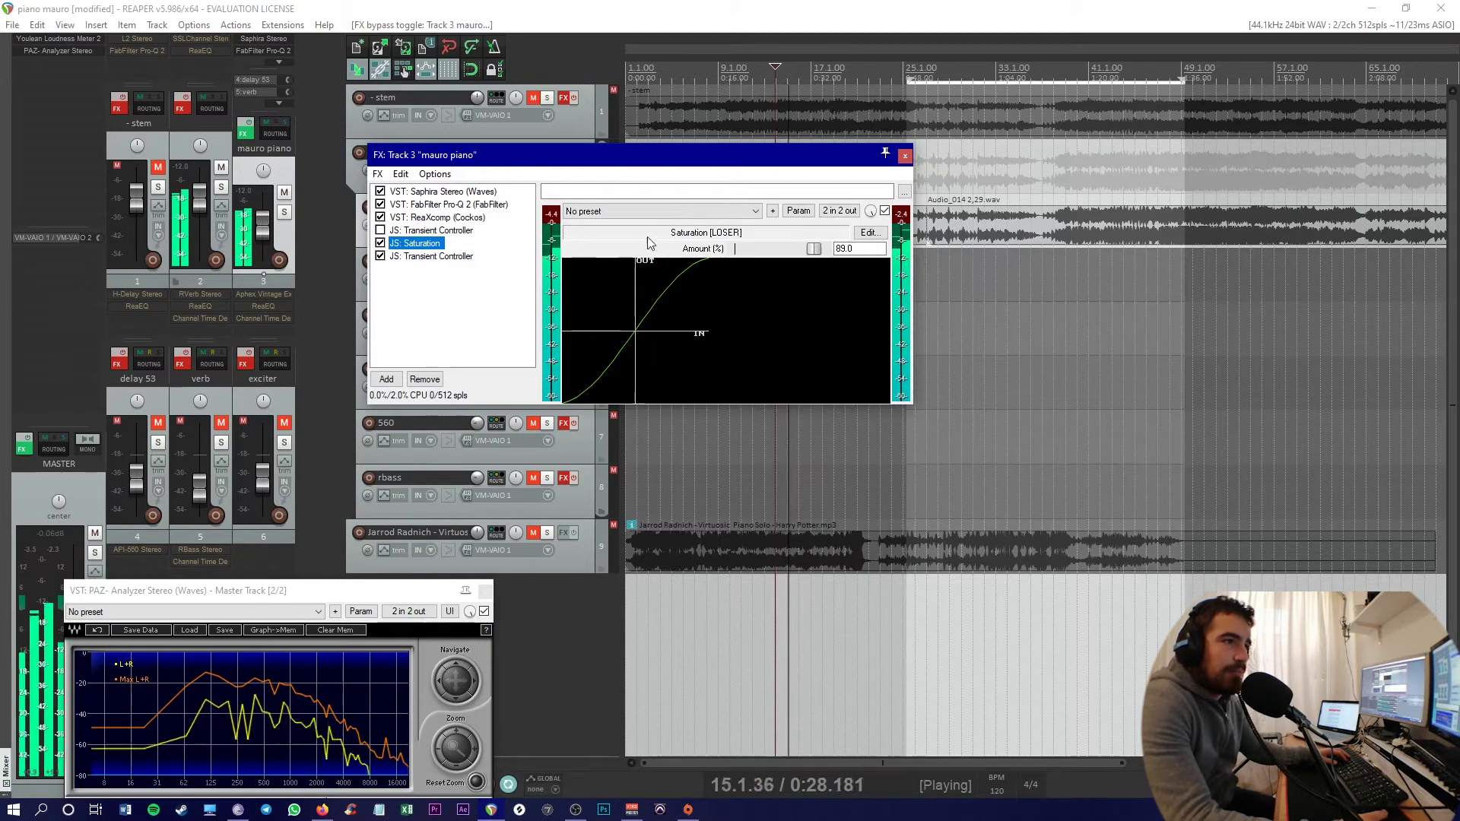
Replay the piano with Saturation from about measure 14, stop playback and close the track's FX window.
key("space")
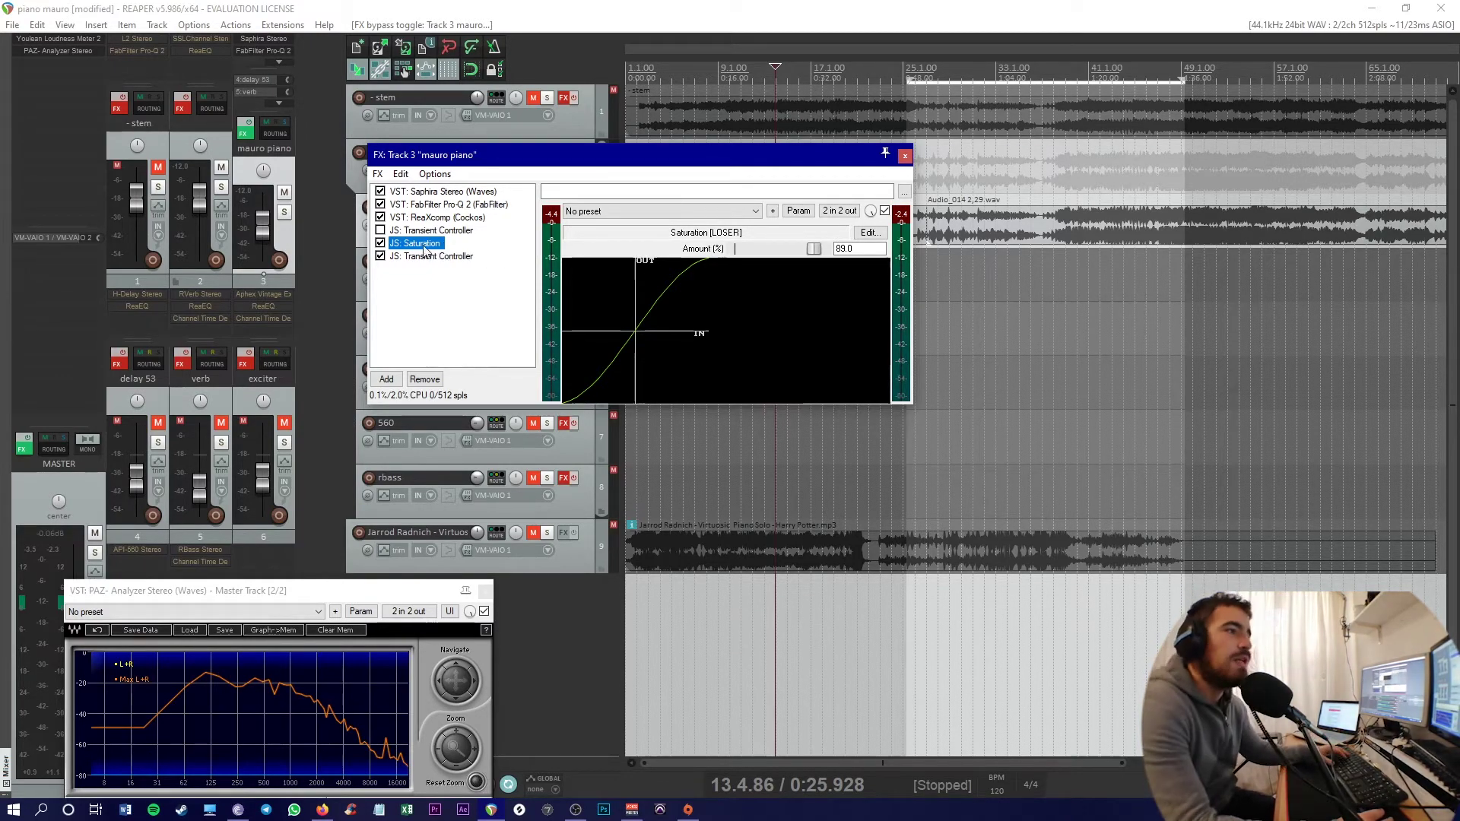
key("space")
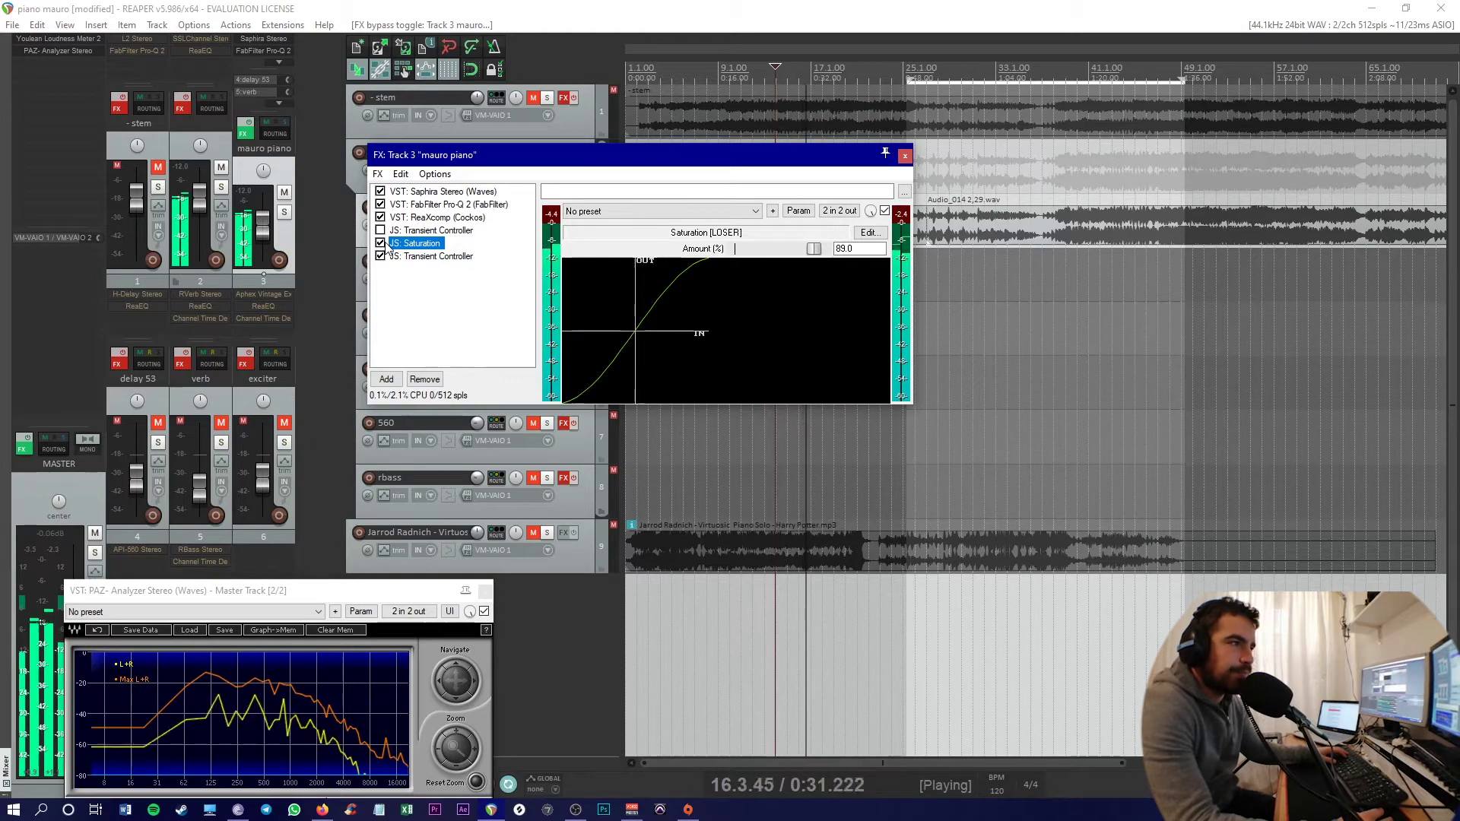
key("space")
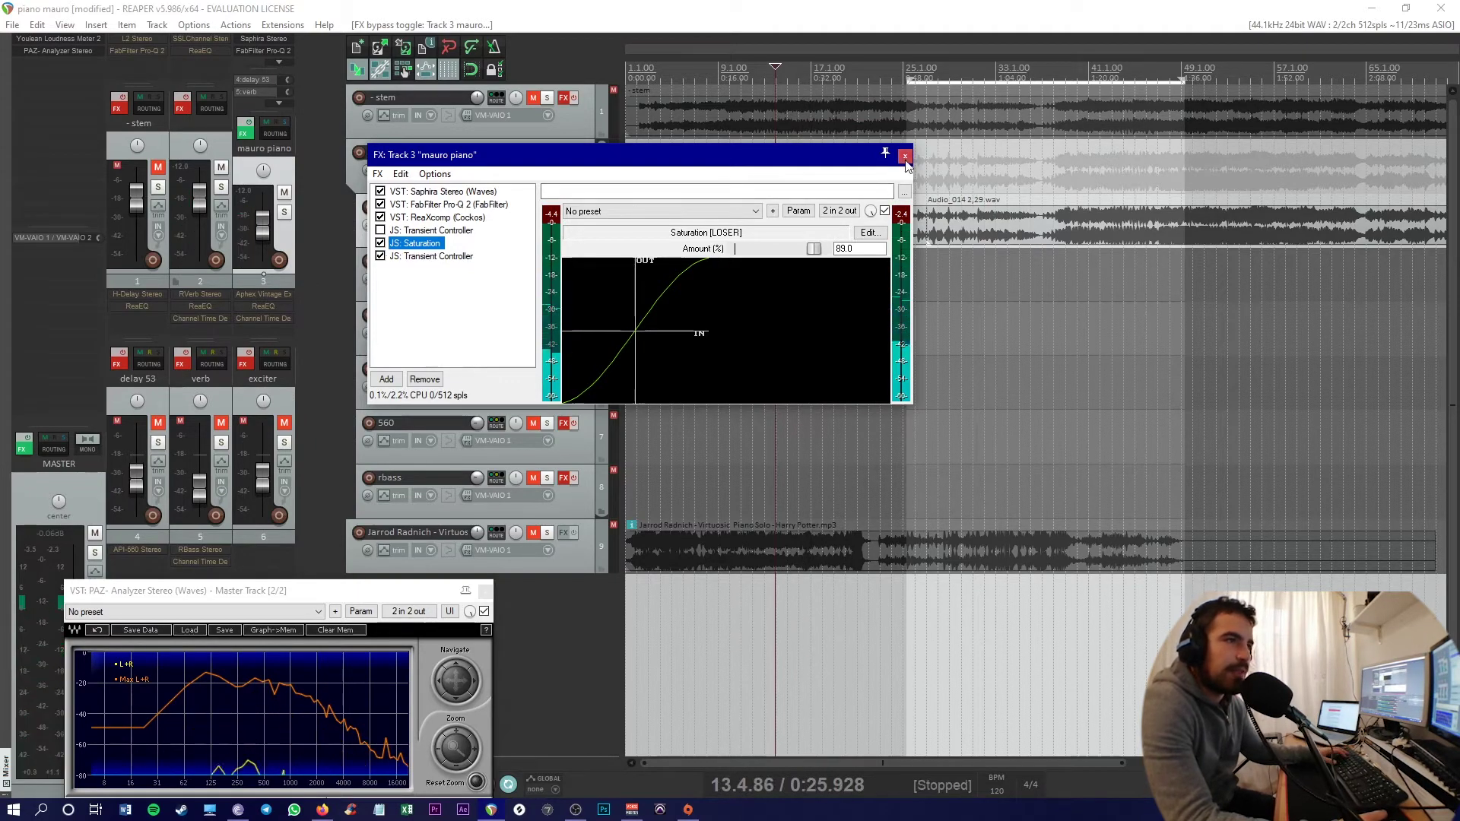
key("Escape")
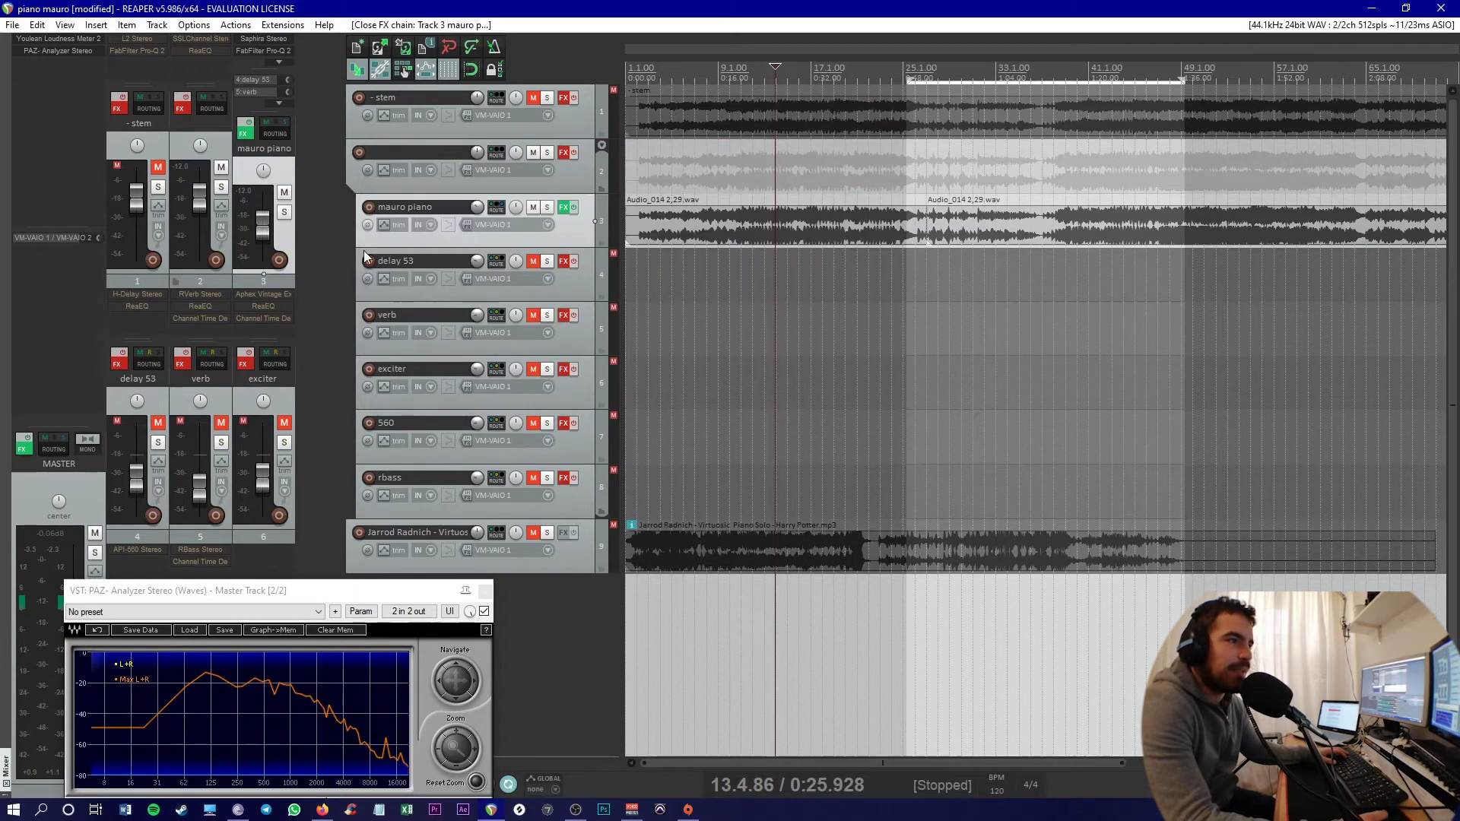
Unmute the delay 53 track, enable its FX chain and show the H-Delay Stereo settings clear of the PAZ Analyzer.
left_click(533, 262)
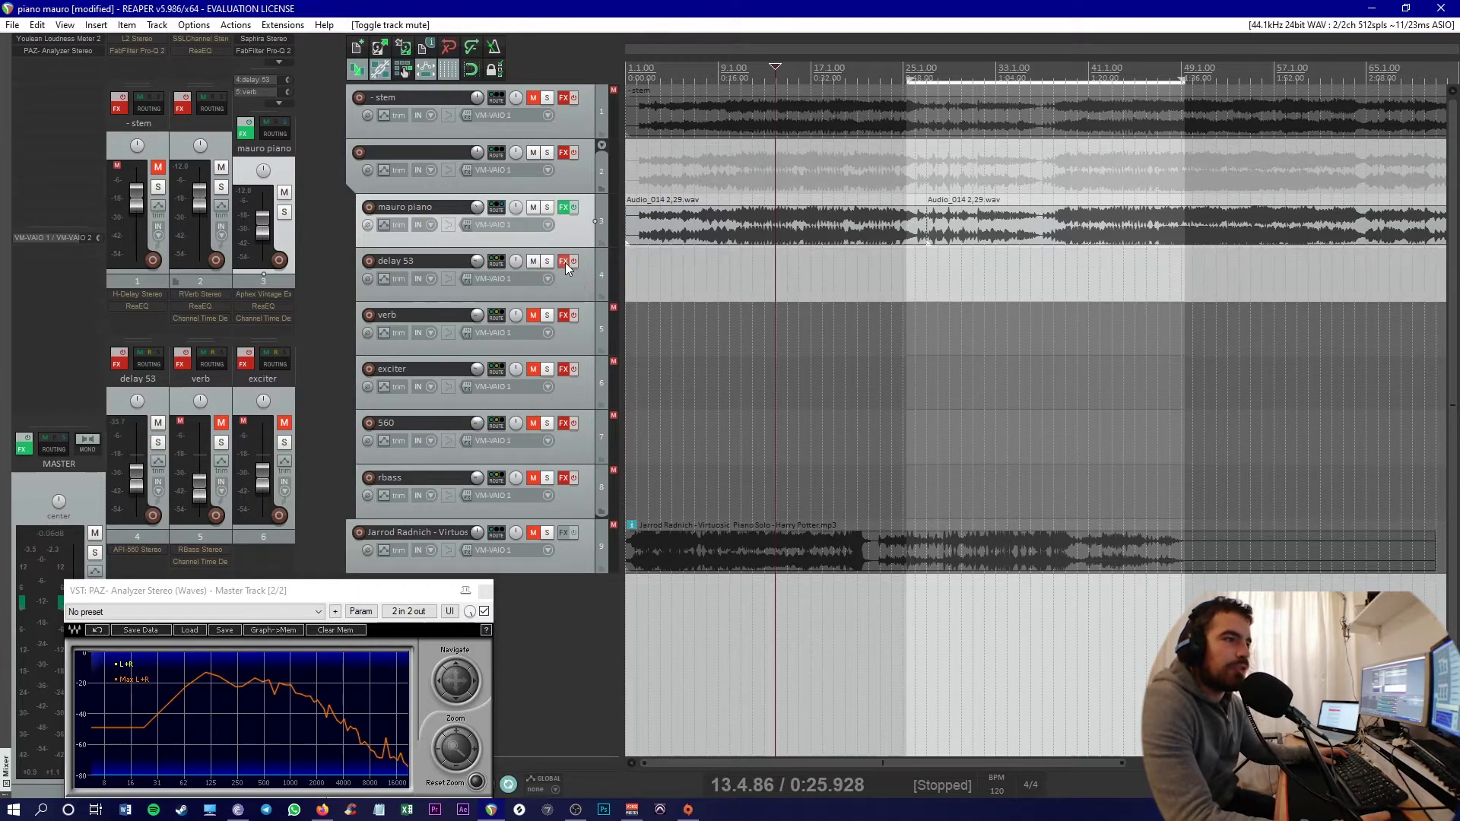
left_click(564, 262)
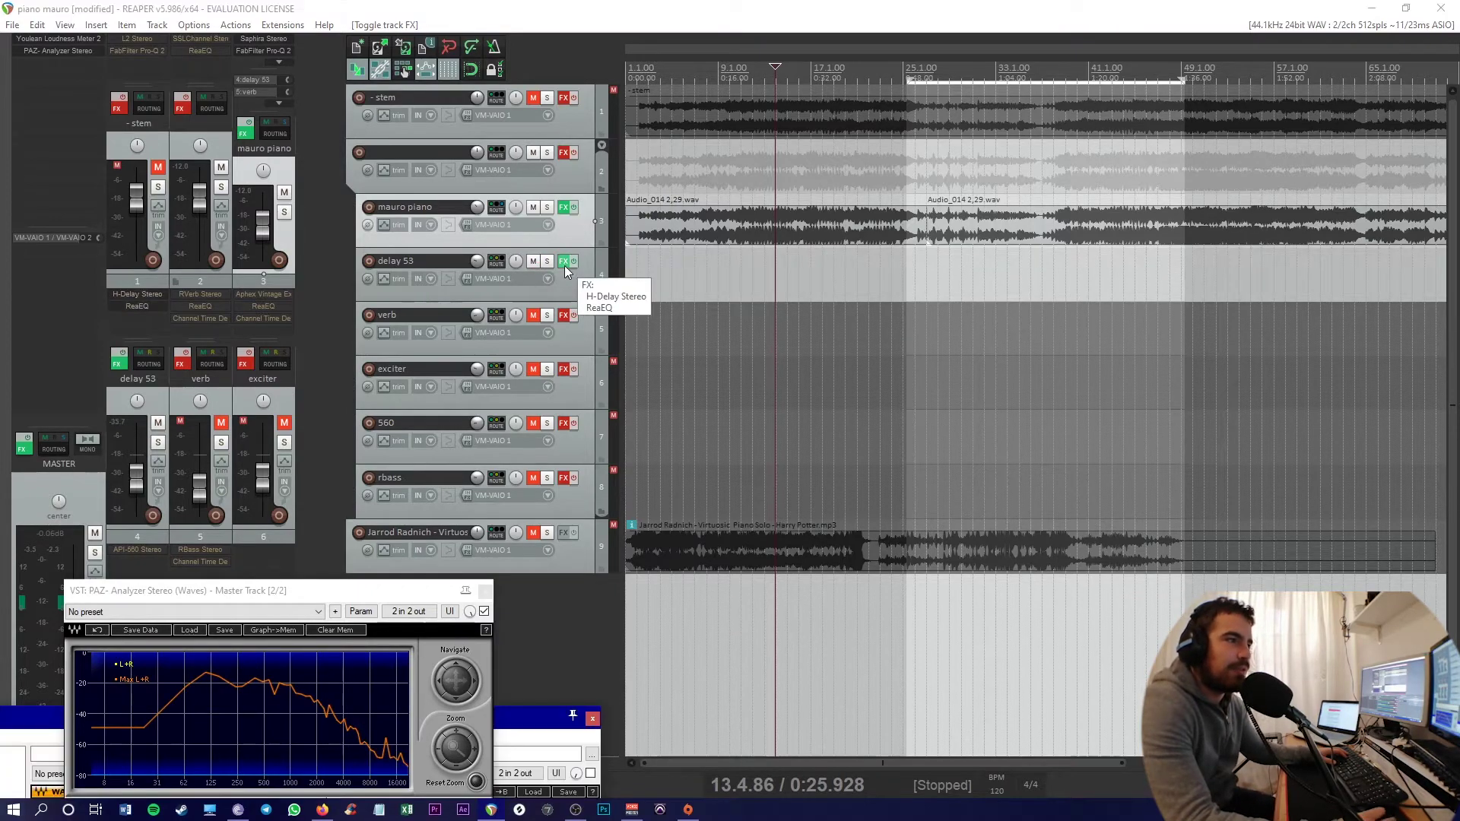
left_click_drag(524, 732, 690, 317)
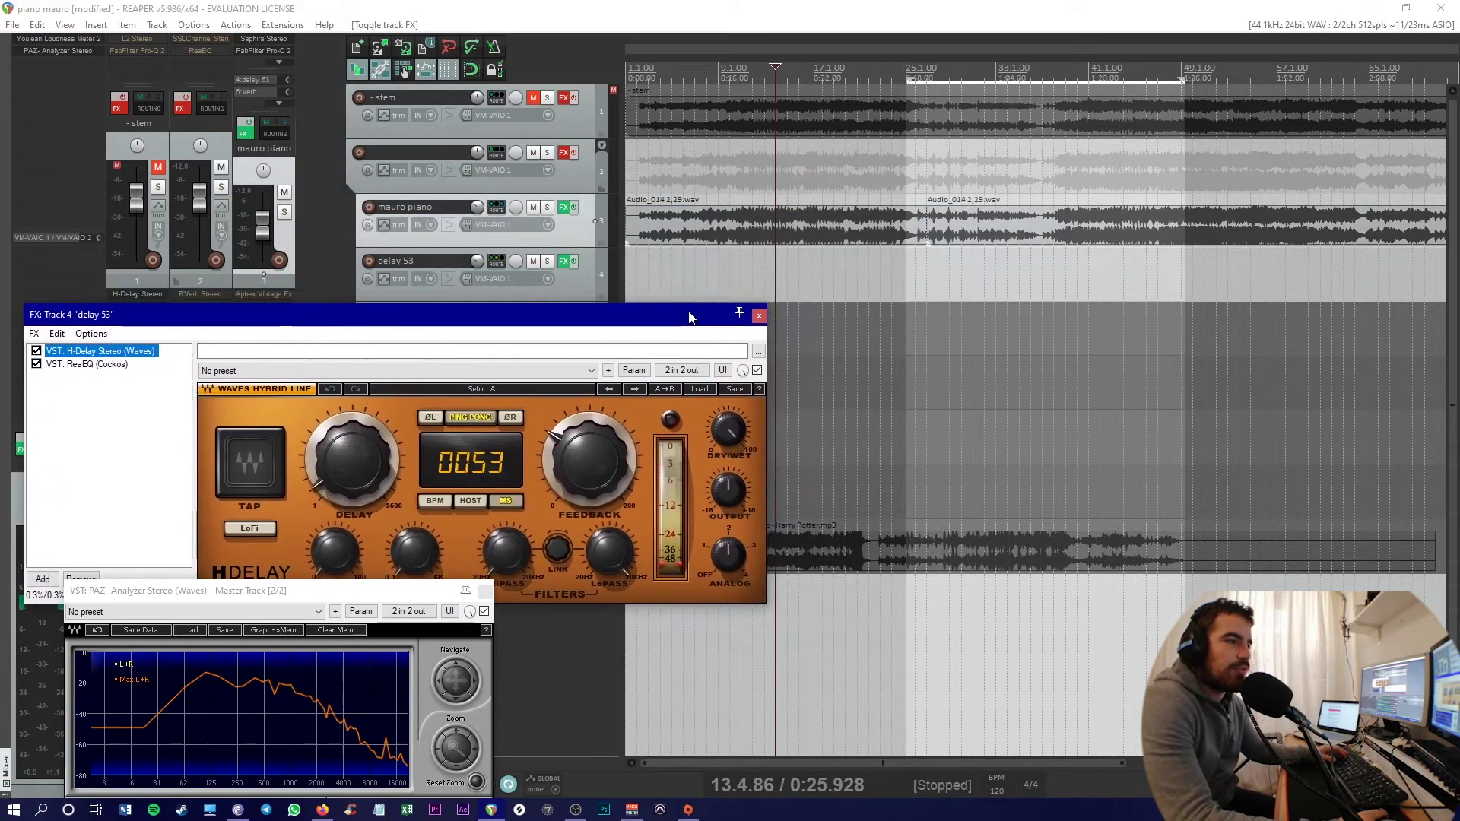
left_click_drag(355, 598, 359, 800)
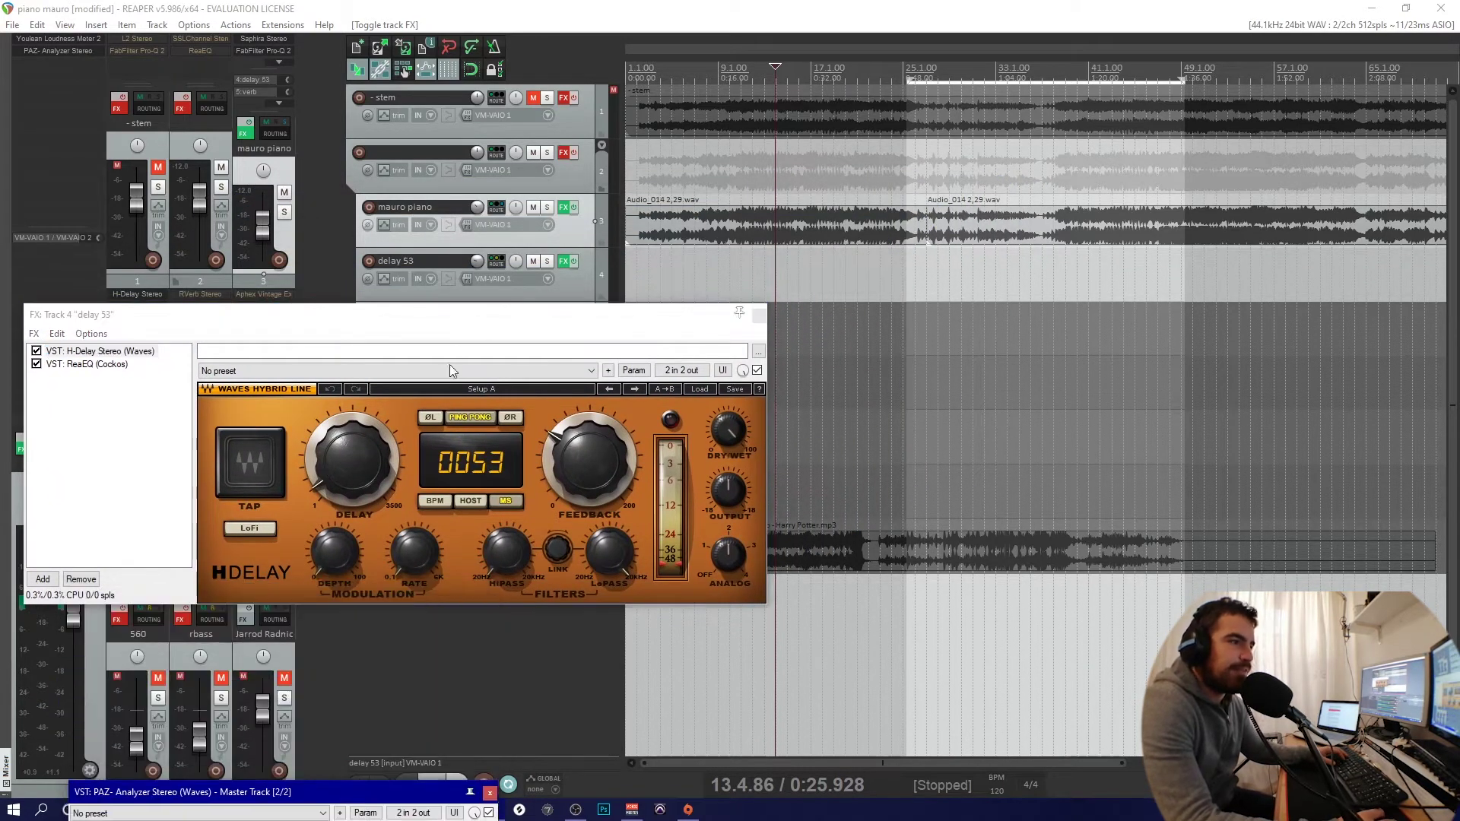
left_click_drag(466, 329, 513, 425)
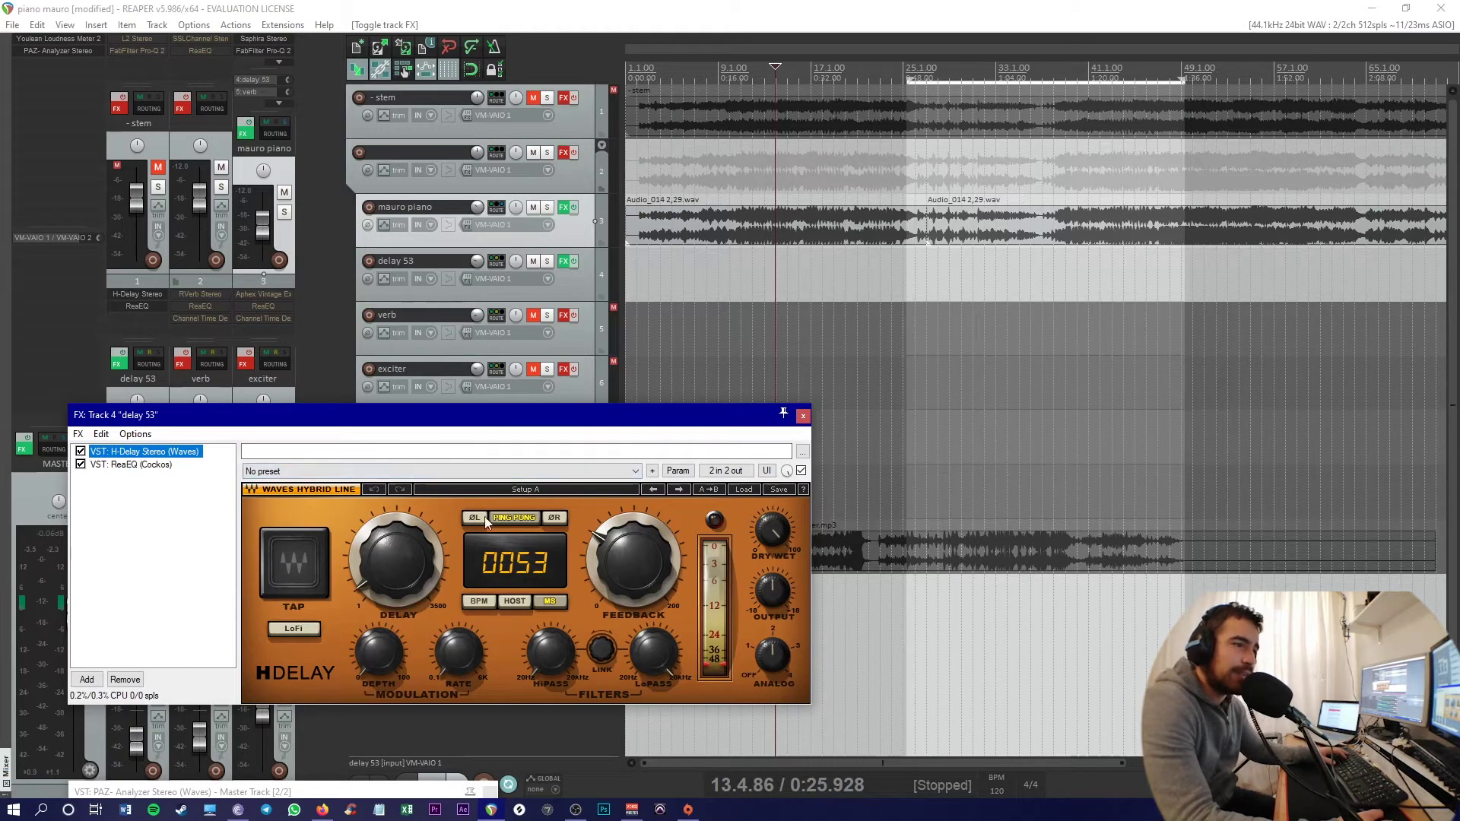
Audition the delay 53 track in solo while showing its ReaEQ curve, closing its FX window and unsoloing it when done.
left_click(546, 262)
key("space")
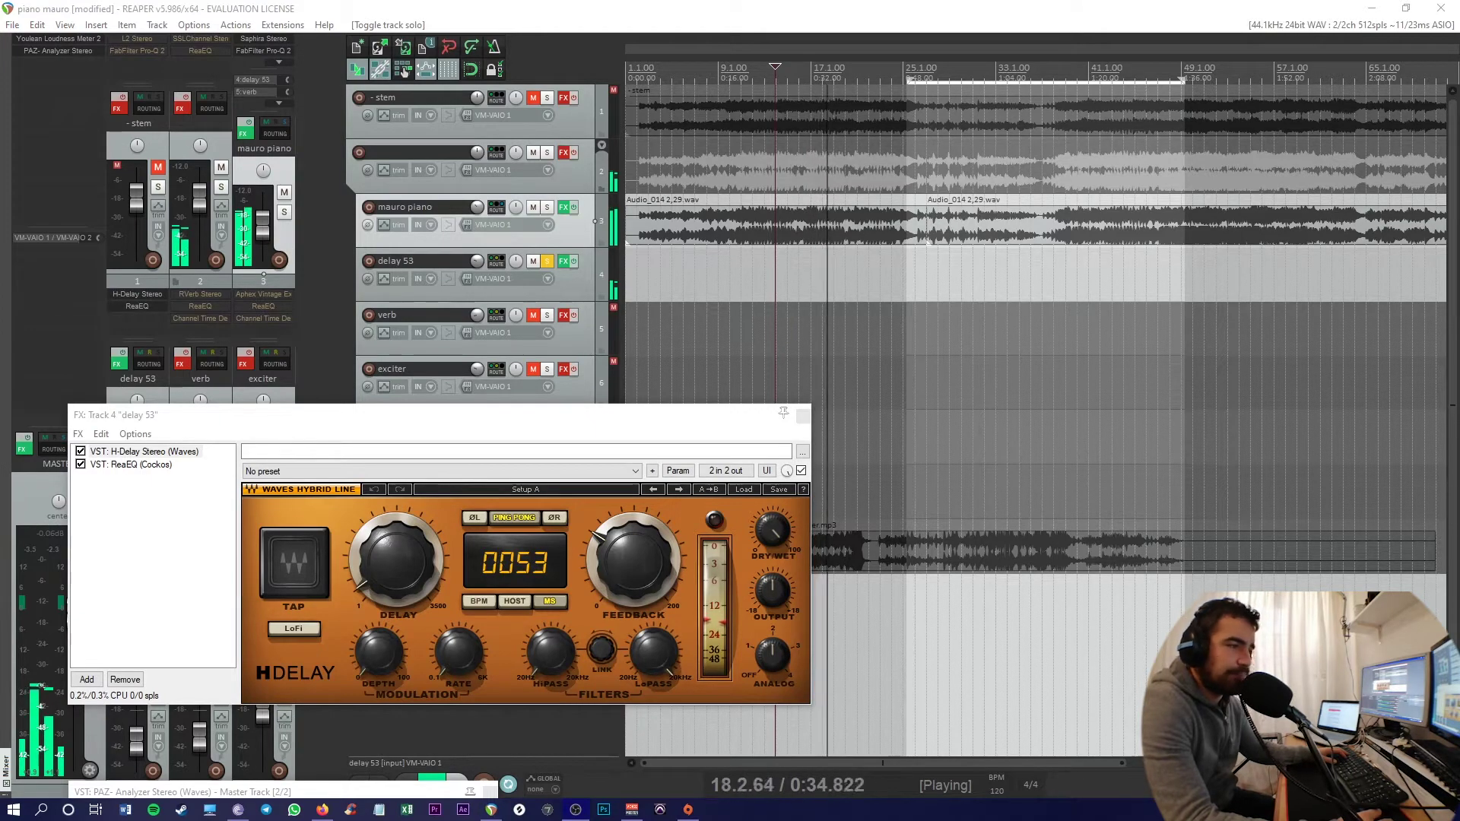
left_click(114, 465)
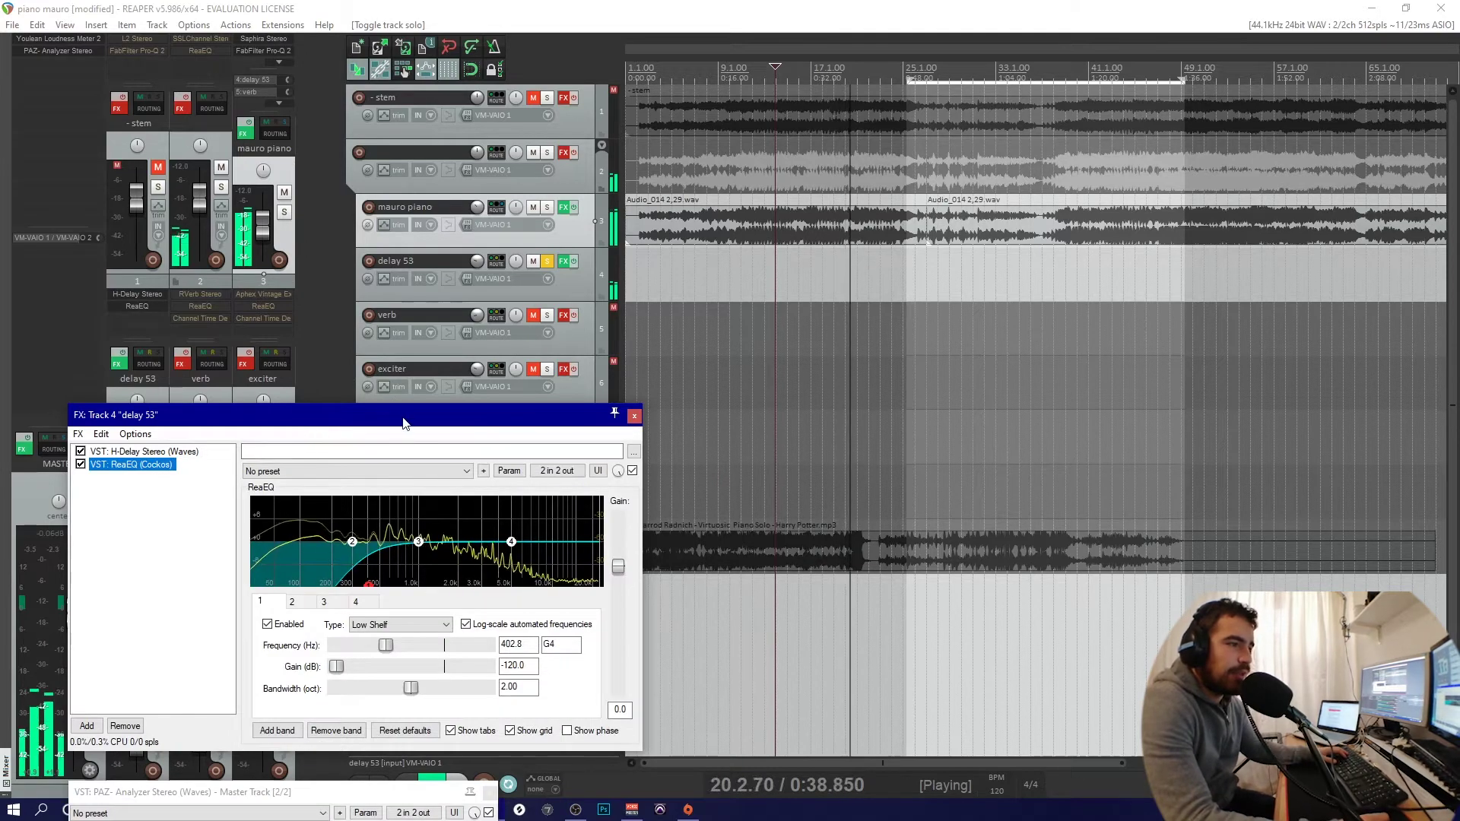
left_click_drag(404, 424, 567, 242)
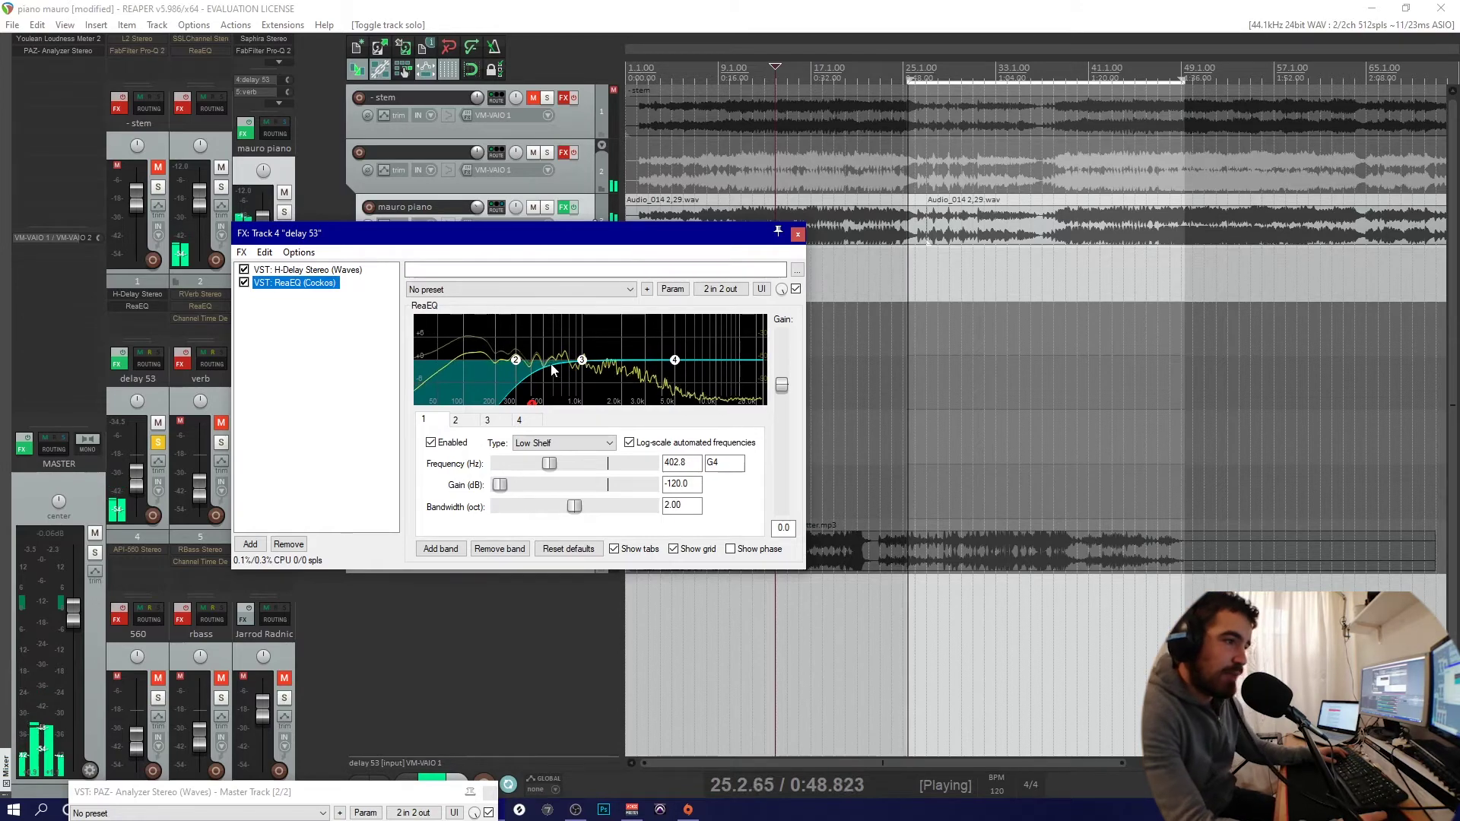
left_click(798, 235)
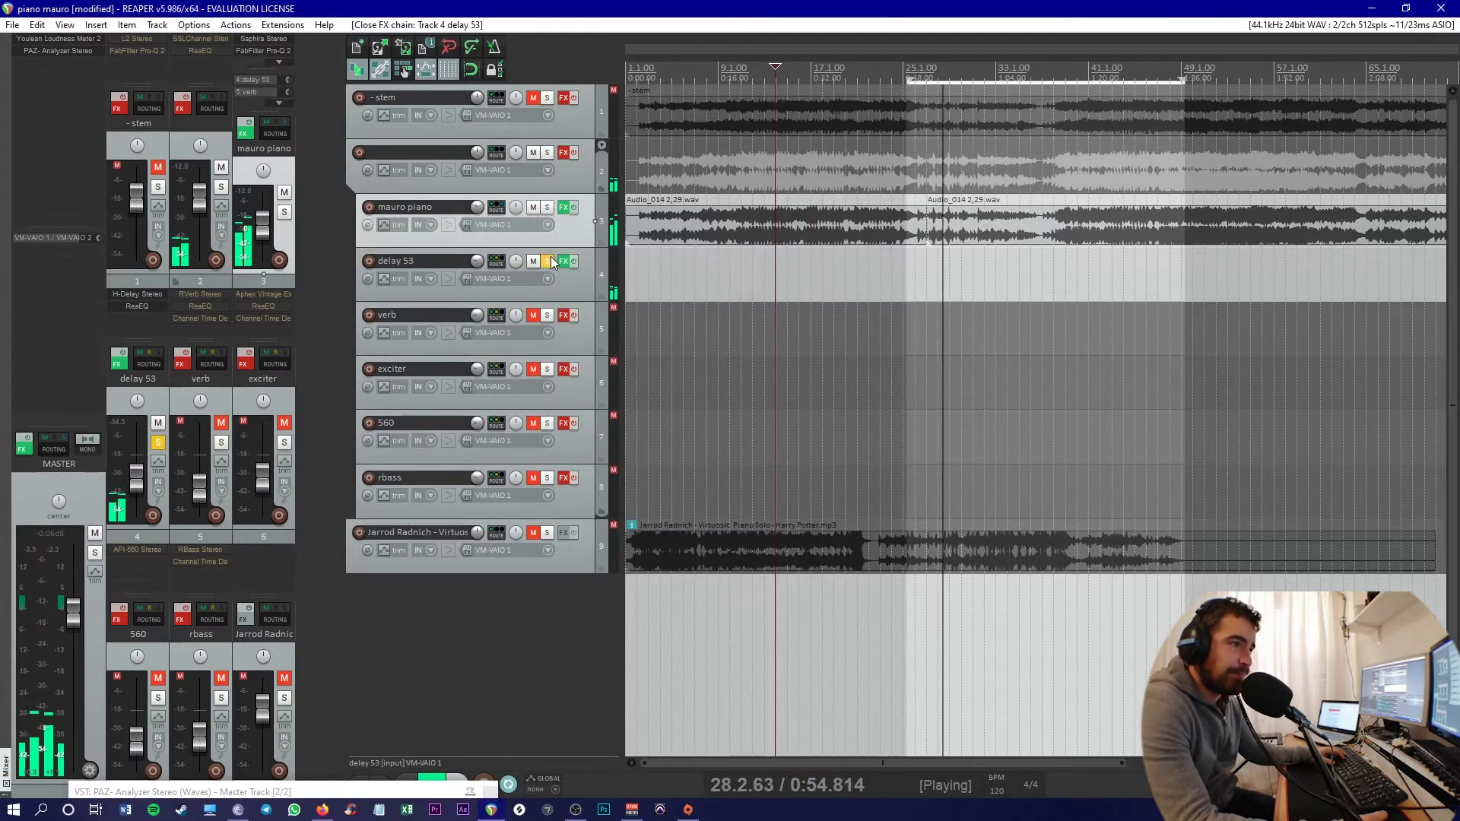
left_click(548, 261)
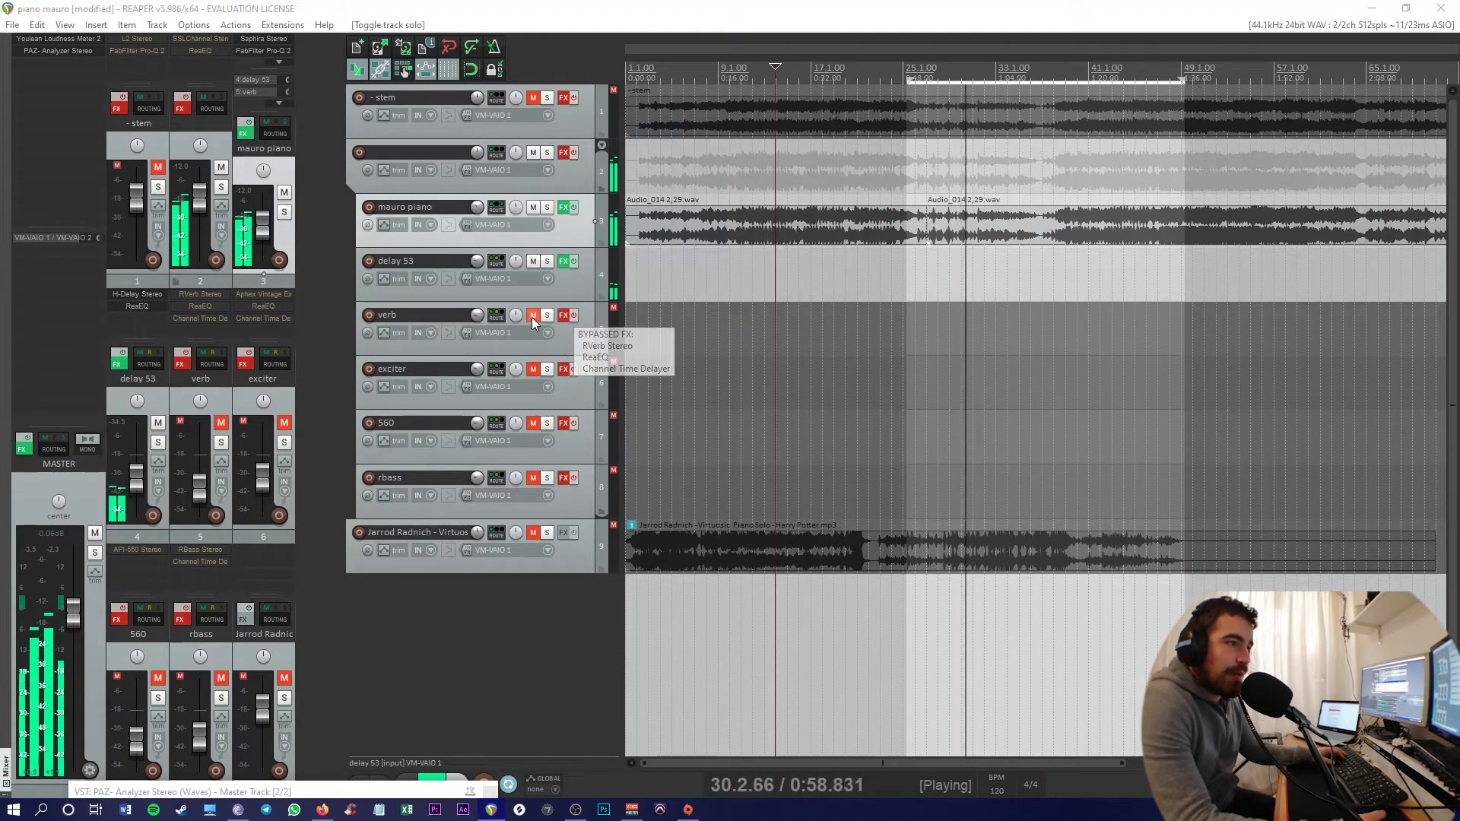
Unmute the verb track, show its RVerb Stereo and ReaEQ settings, and enable its FX chain during playback.
left_click(535, 318)
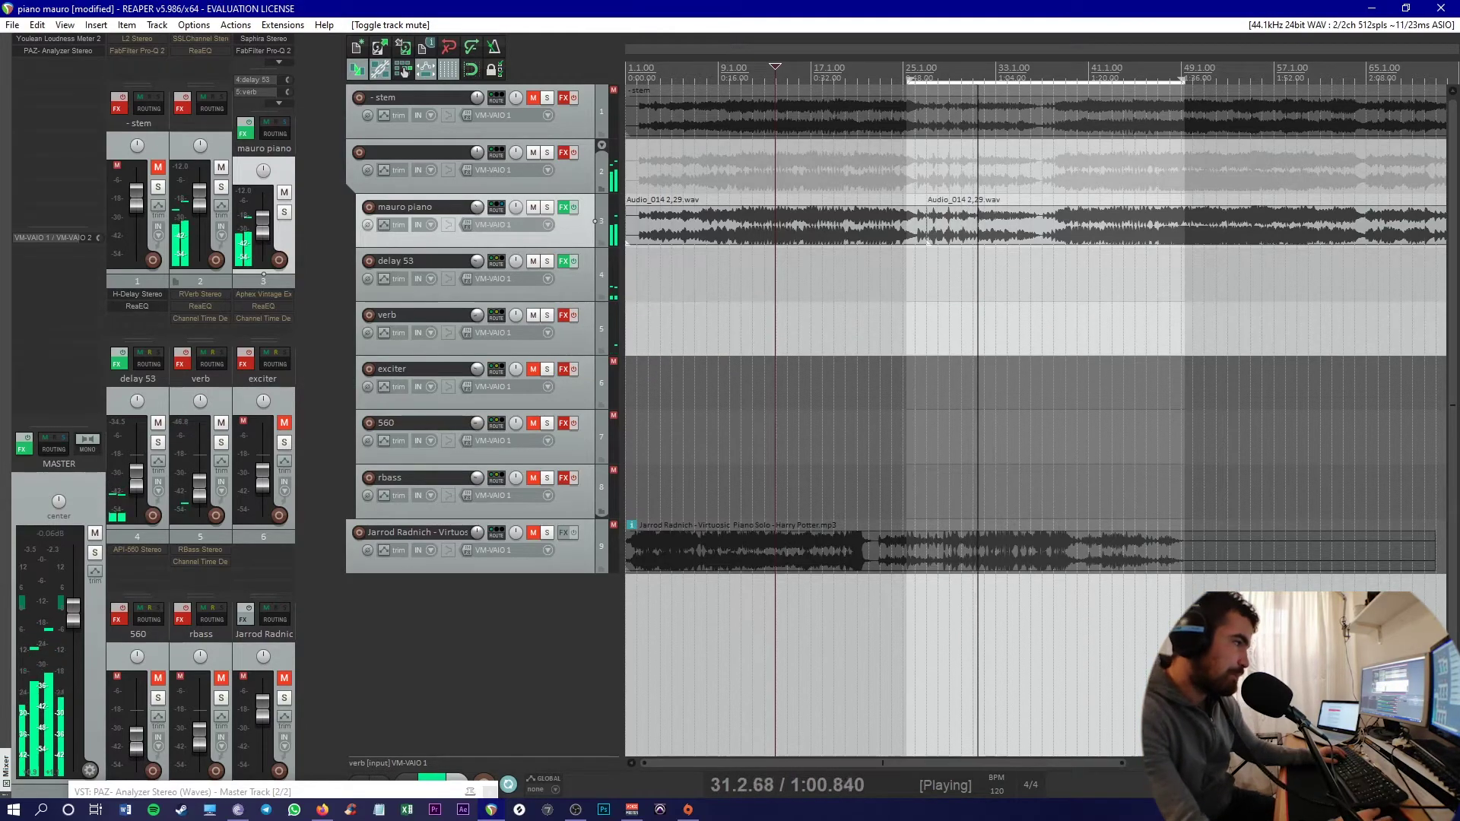
left_click(564, 314)
left_click_drag(472, 260, 698, 366)
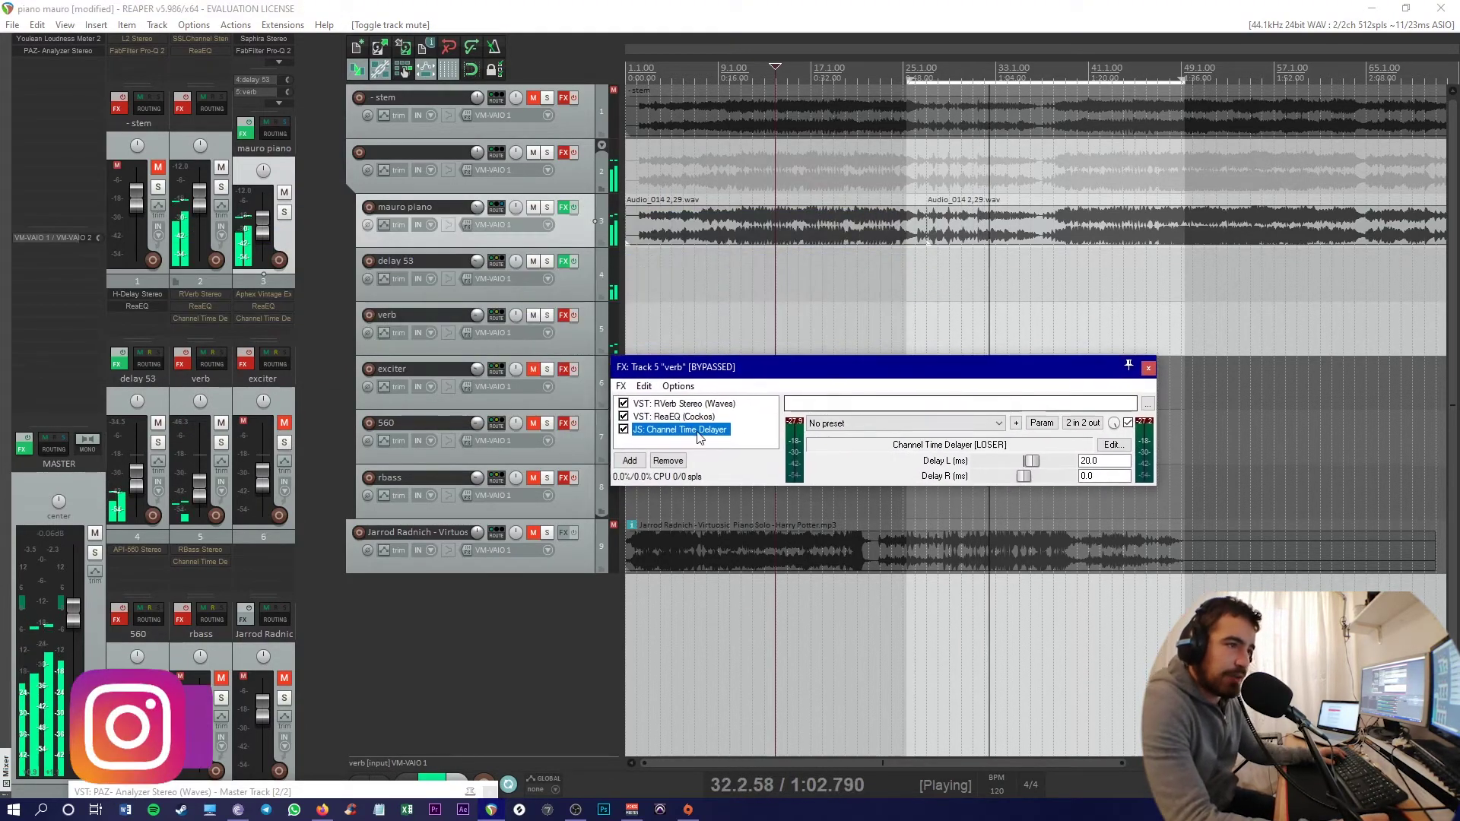
left_click(685, 404)
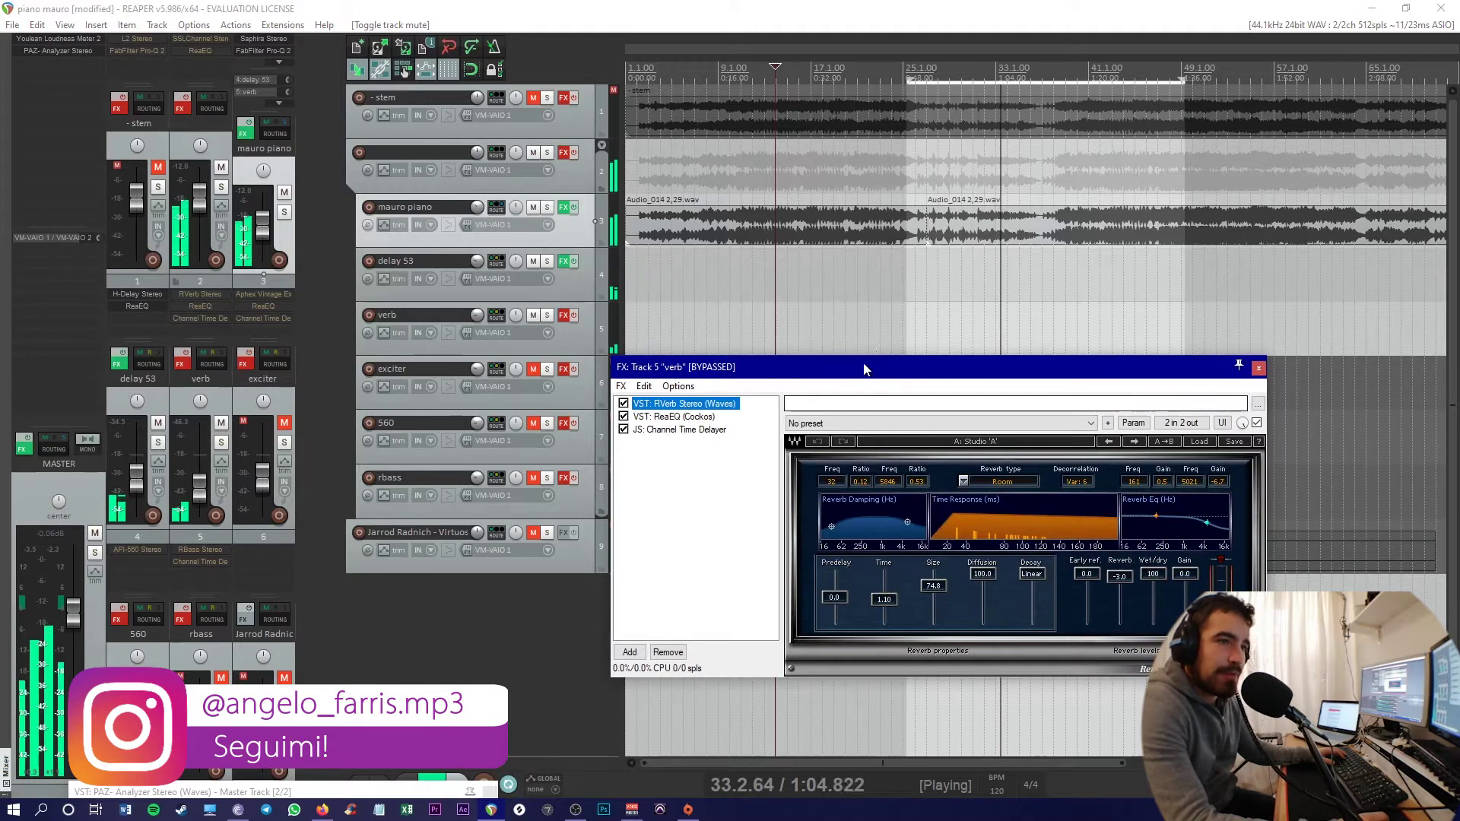
left_click_drag(888, 374, 952, 334)
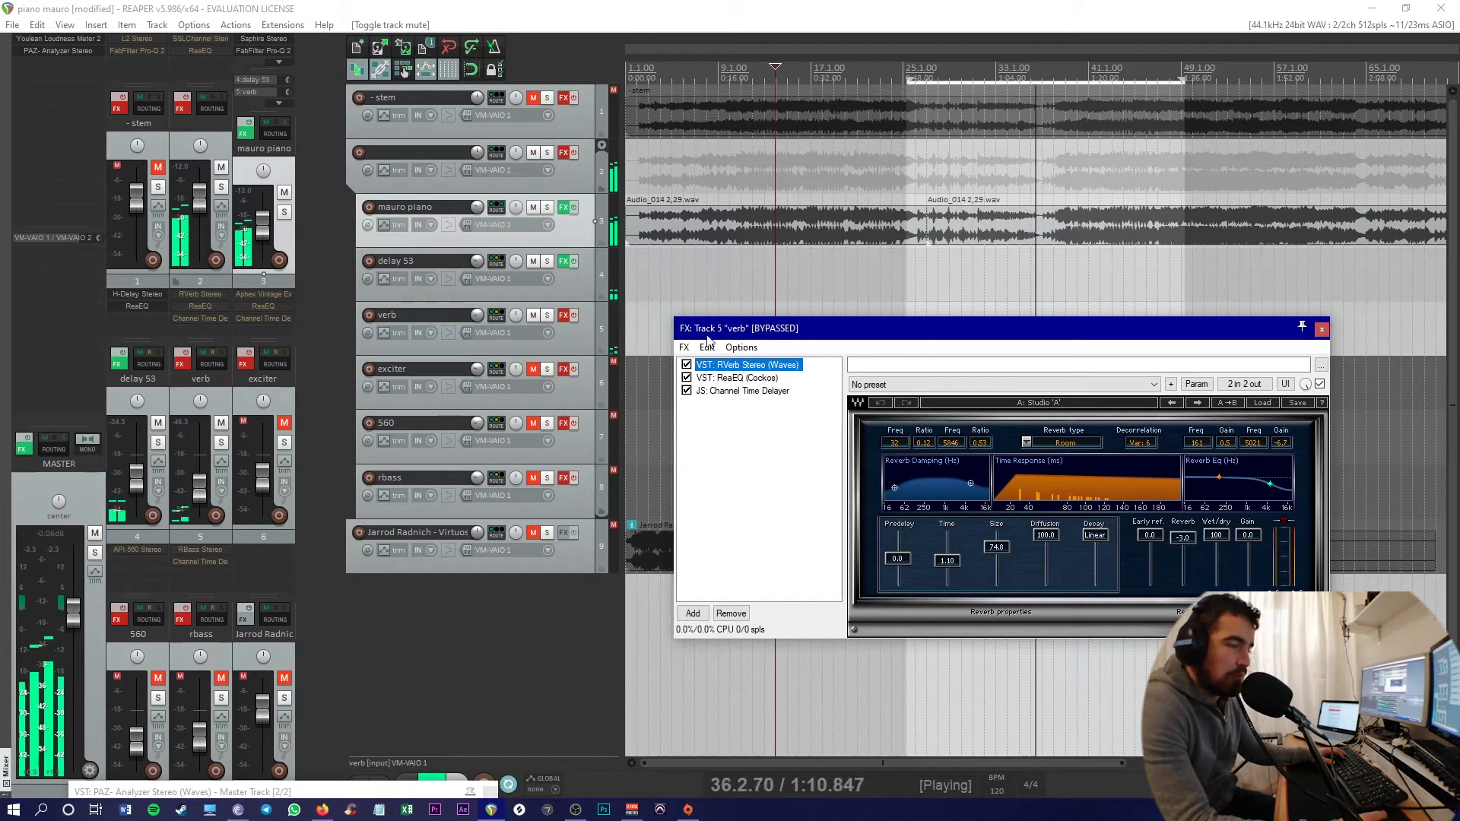
left_click(728, 380)
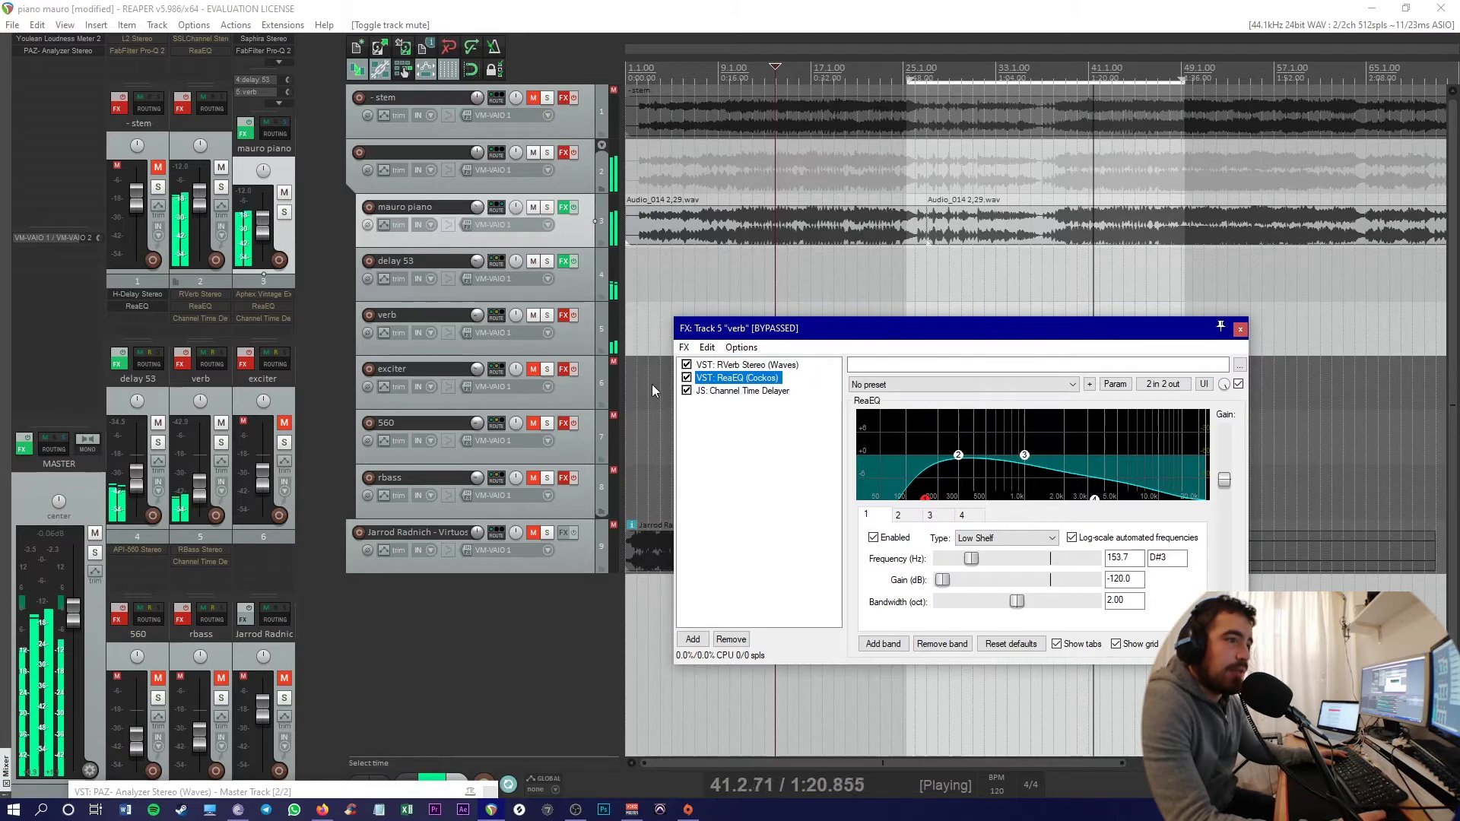
left_click(570, 320)
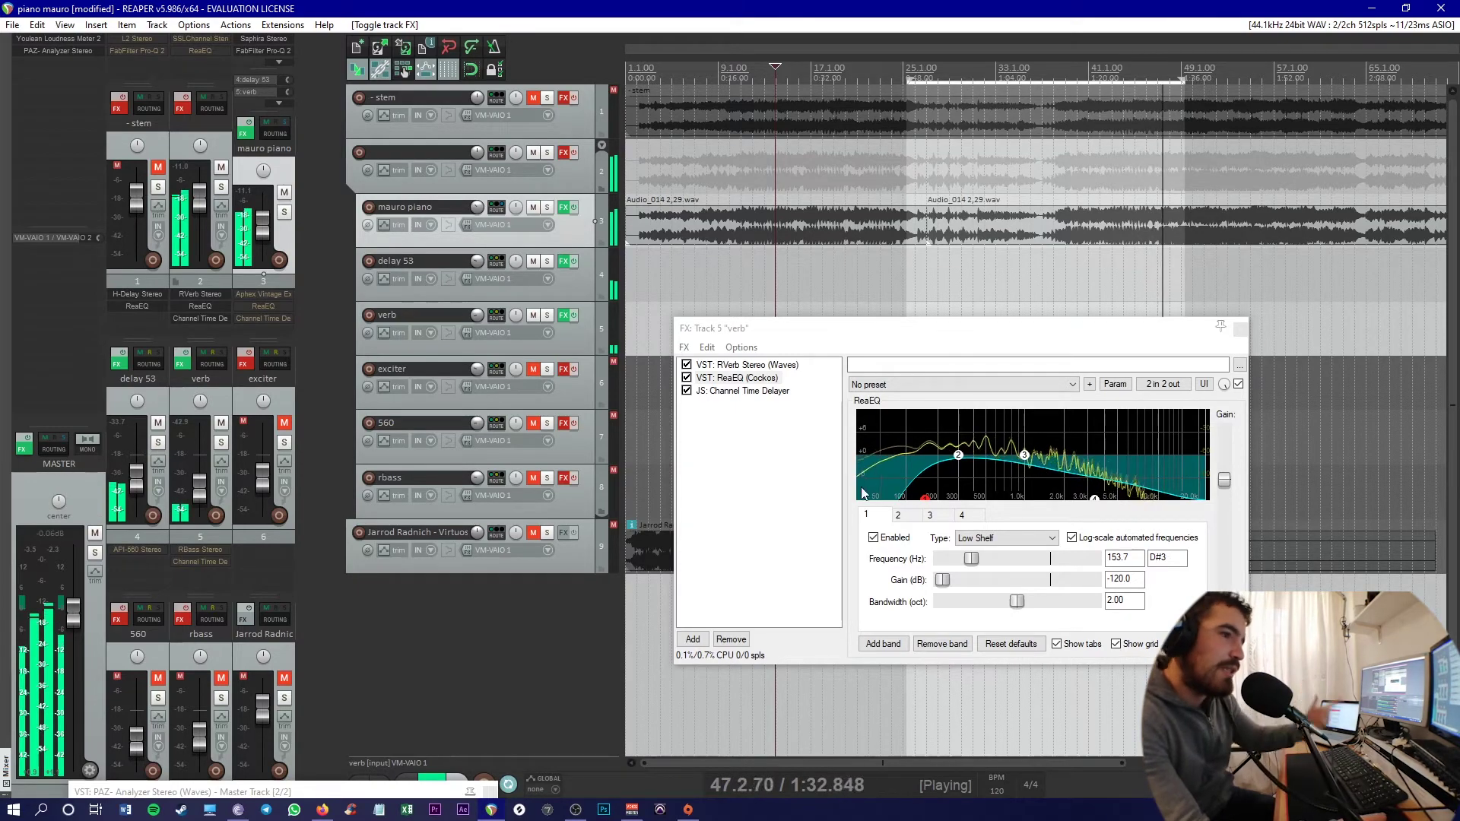
Bypass the Channel Time Delayer on the verb track and audition the track in solo from about measure 17.
left_click(699, 393)
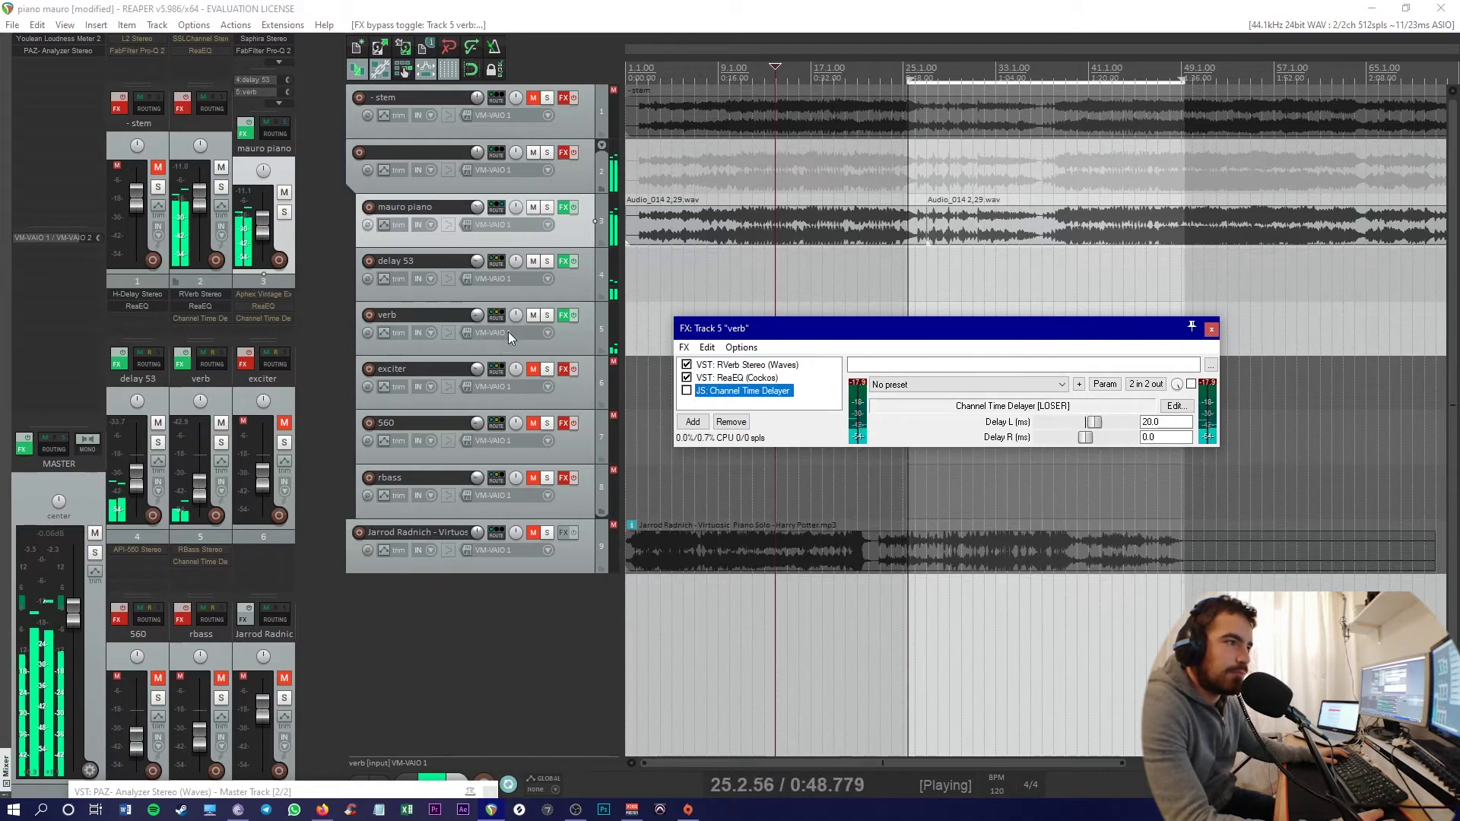
left_click(548, 316)
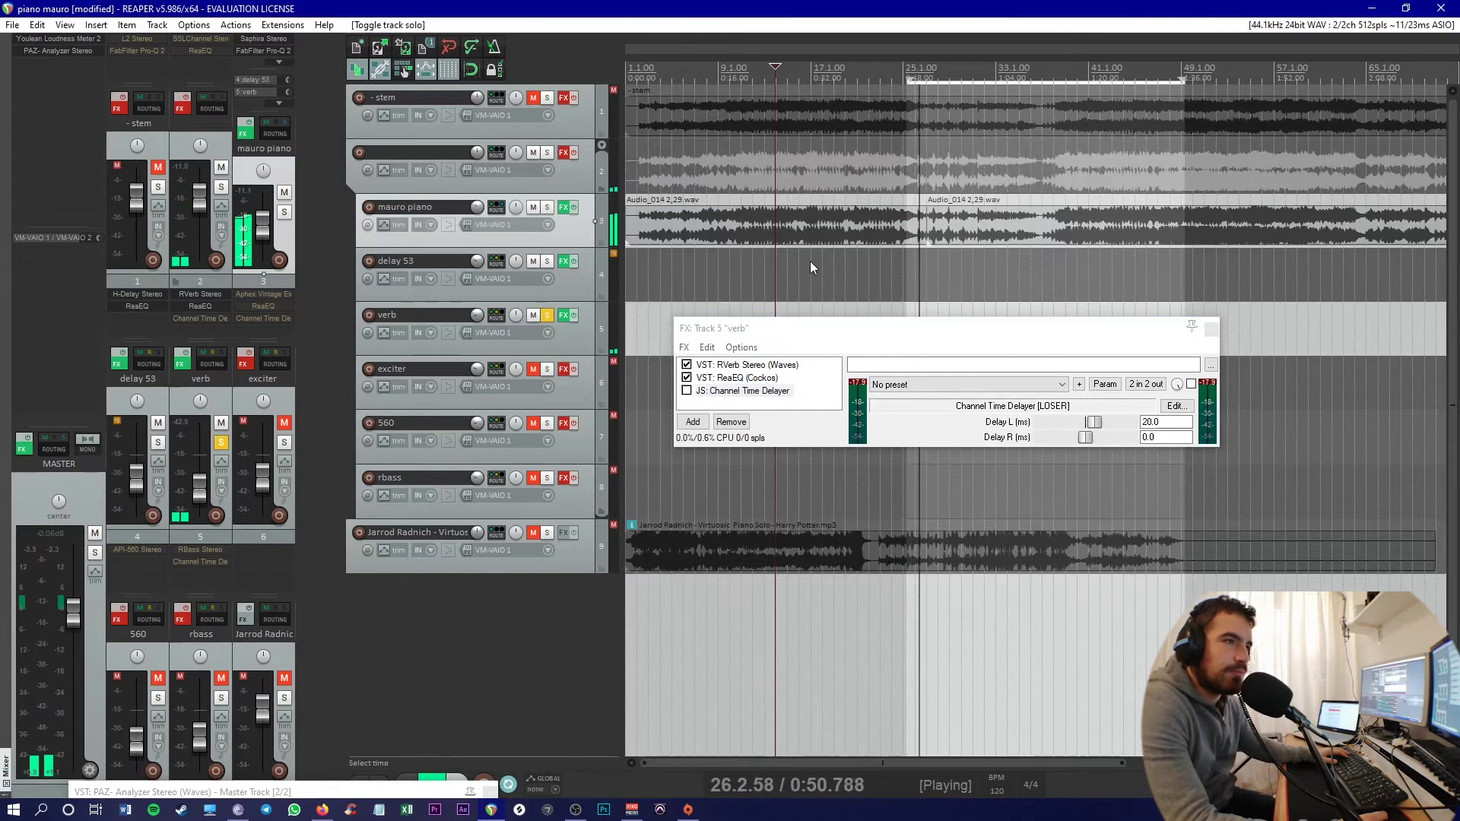
left_click(810, 262)
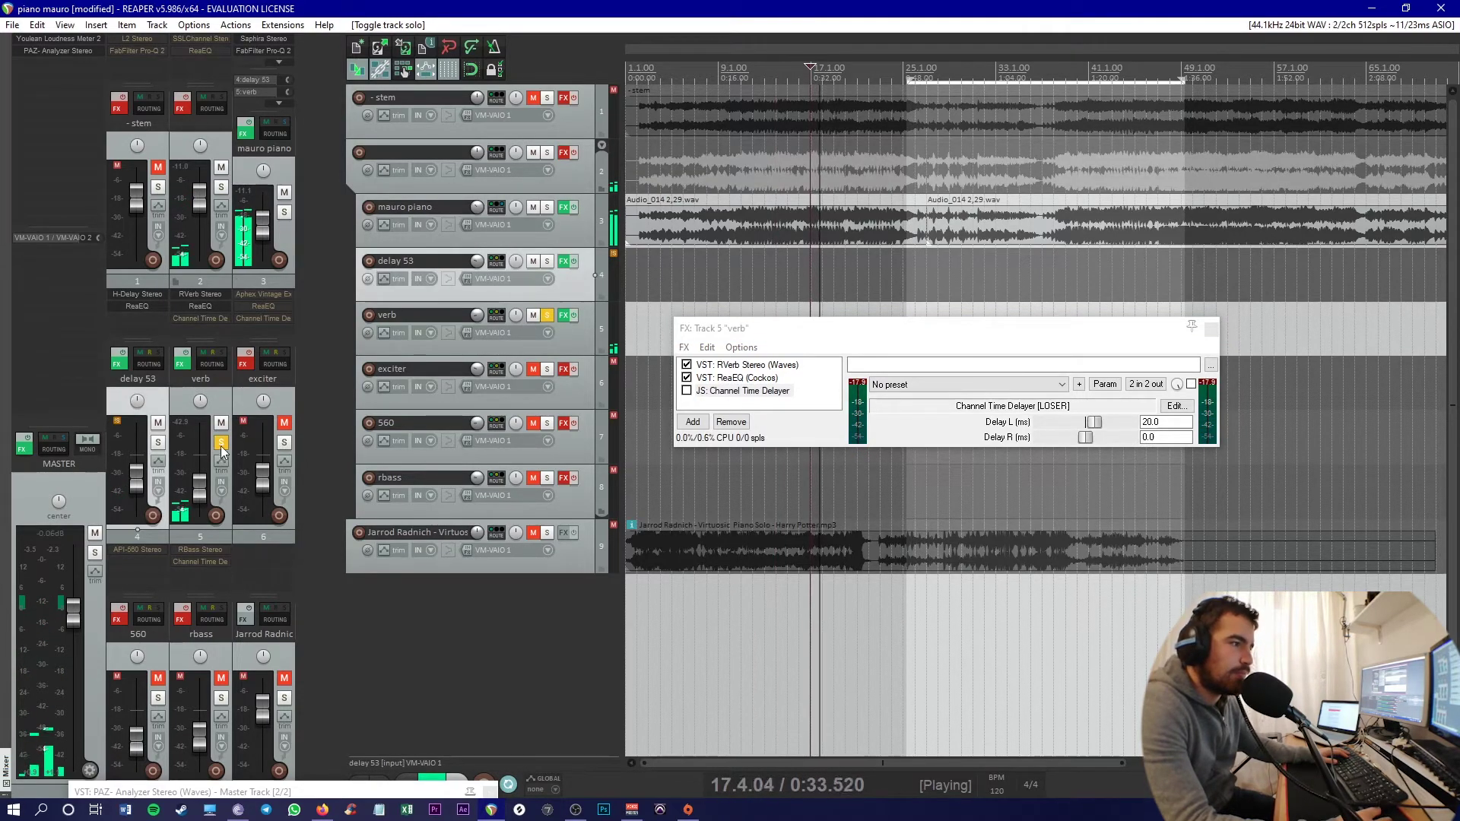
Audition the verb track at -4.52 dB with the Channel Time Delayer on, and revert both changes.
left_click_drag(203, 485, 207, 456)
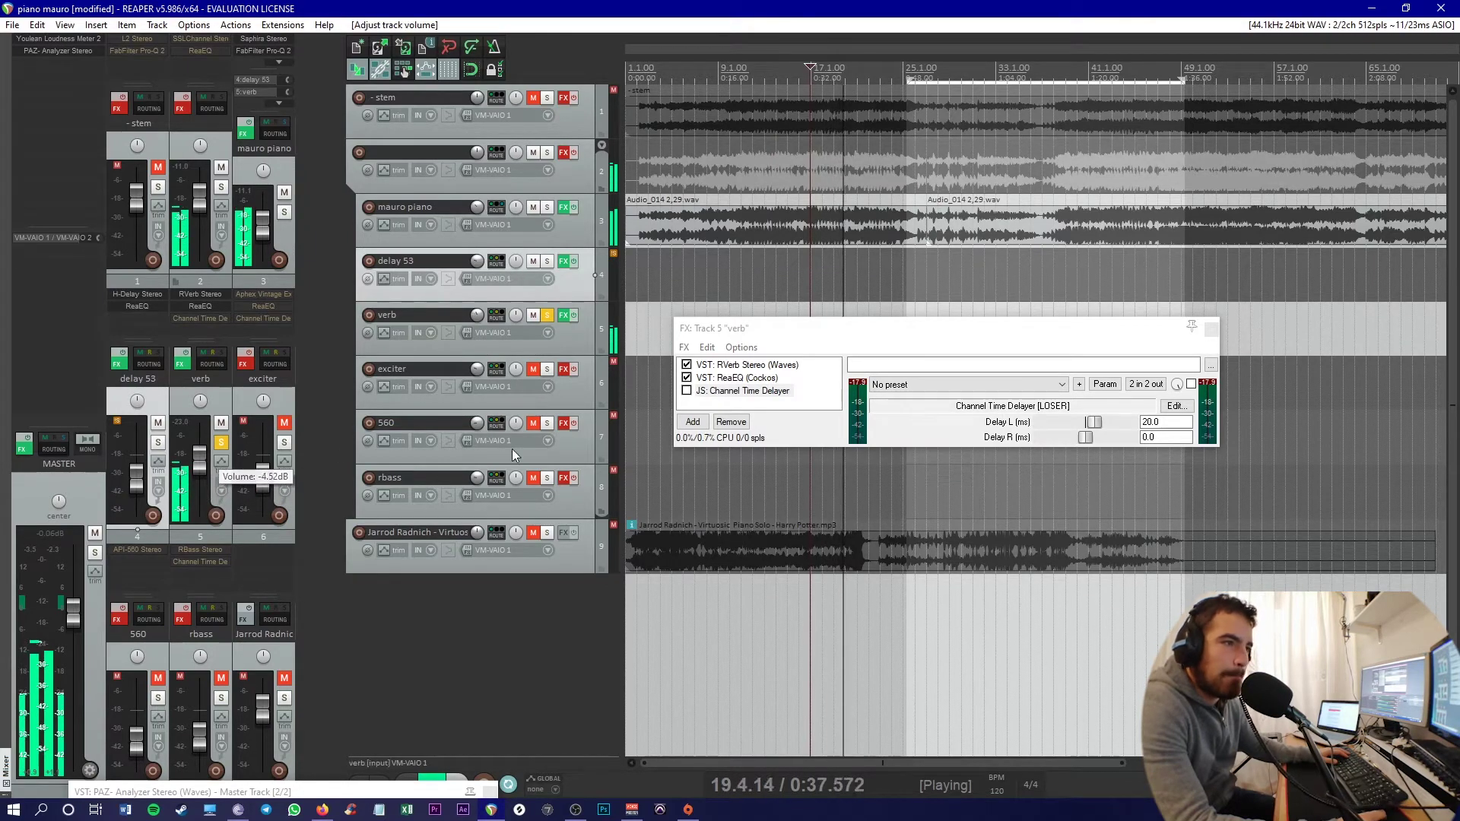
left_click(687, 391)
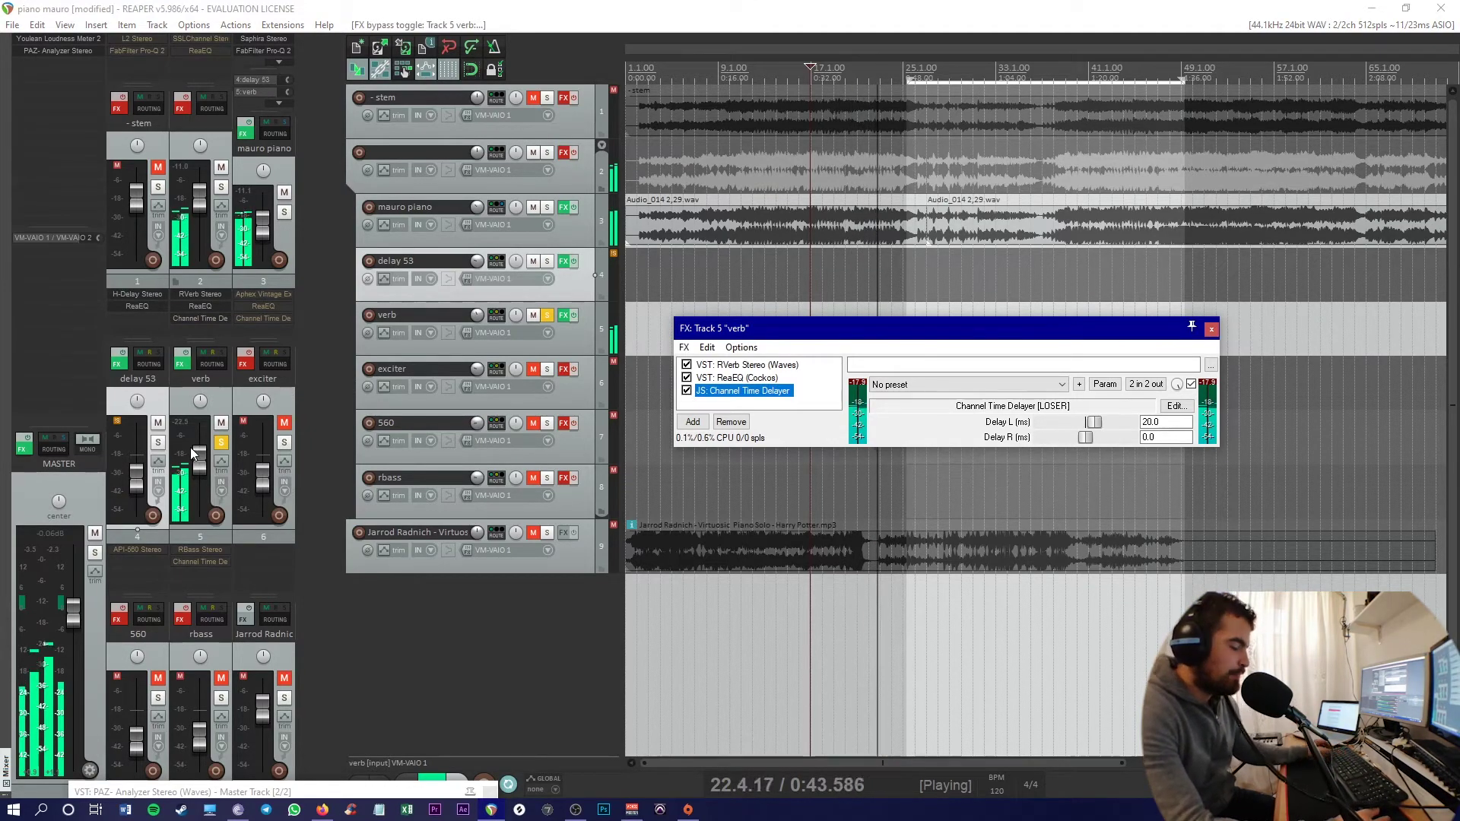
scroll(190, 449, "down", 4)
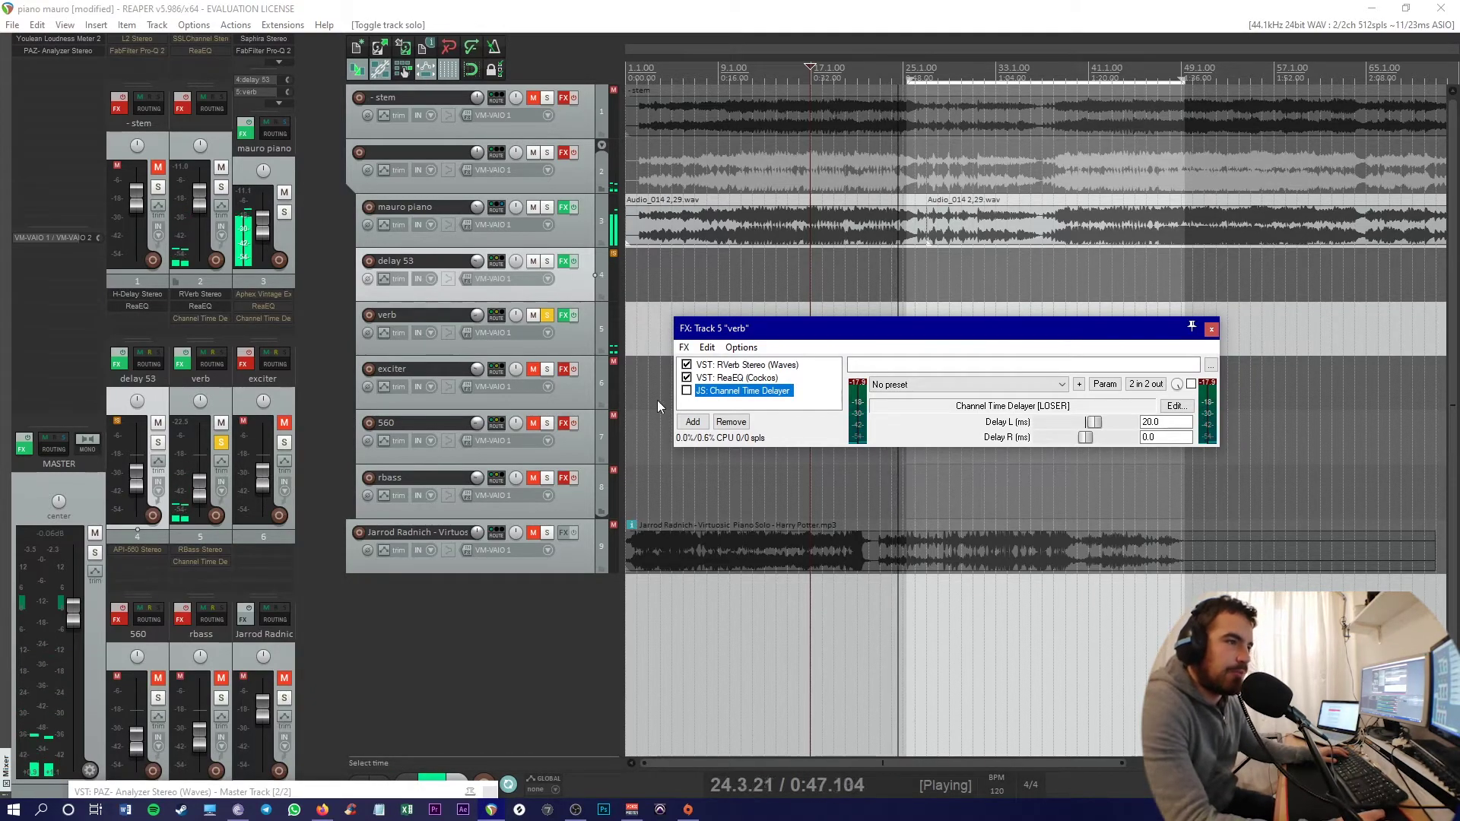
Re-enable the Channel Time Delayer on the verb track, close its FX window and unsolo the track.
left_click(1190, 384)
left_click(1211, 330)
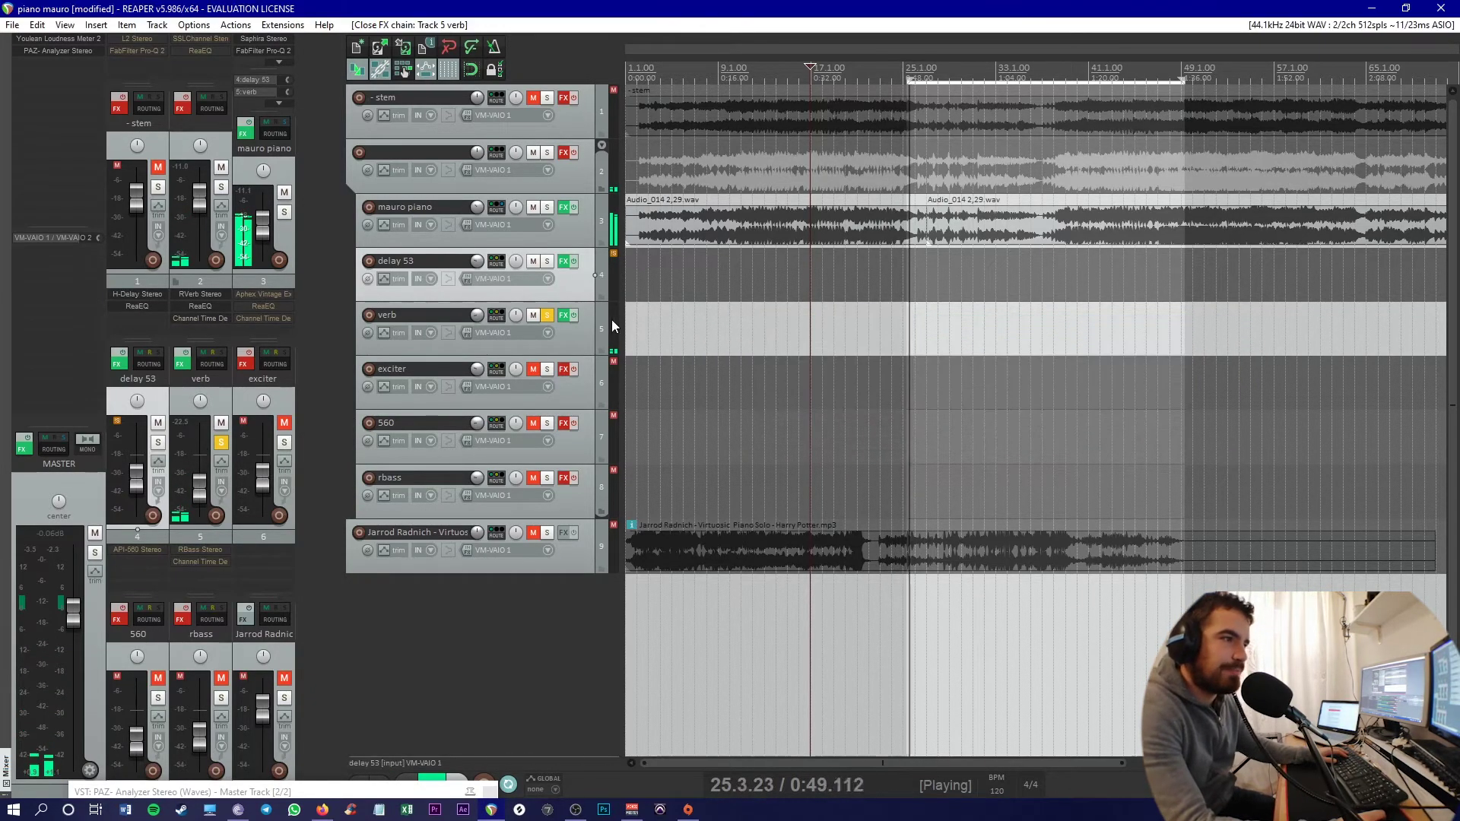
left_click(548, 315)
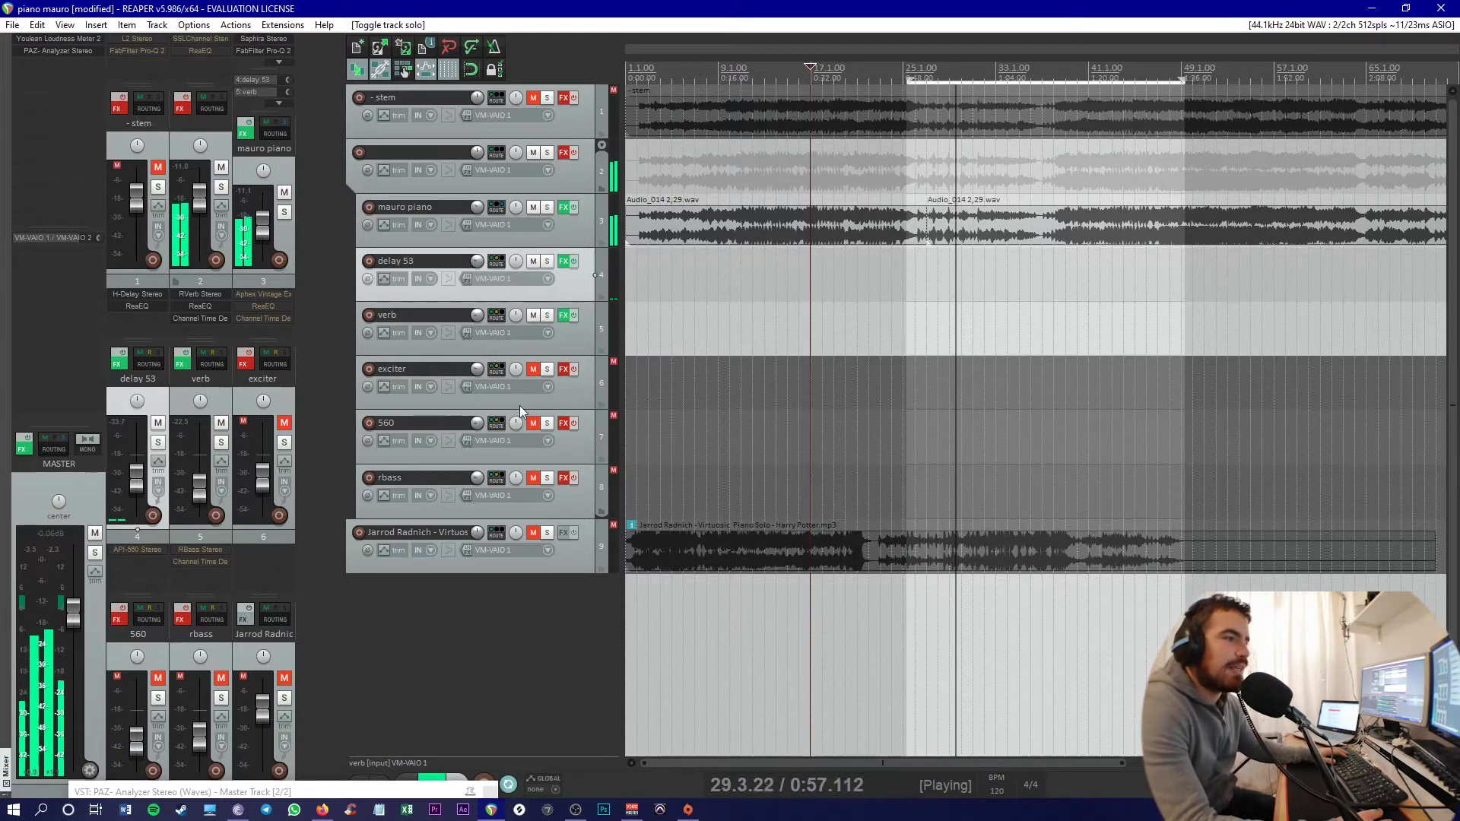
Unmute the exciter track, enable its FX chain with the Aphex Vintage Exciter displayed, and play from about measure 11.
left_click(537, 370)
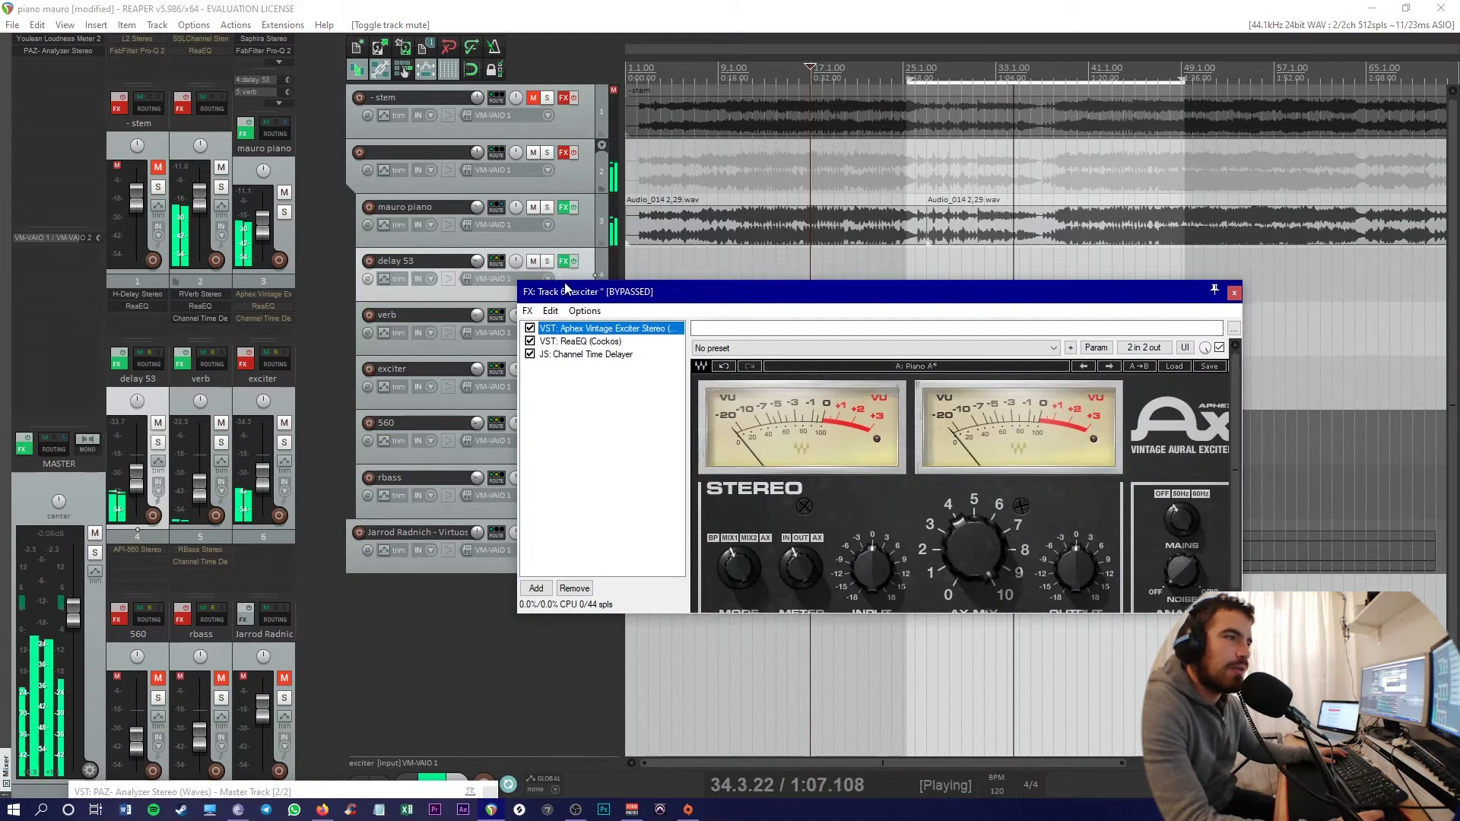
left_click_drag(593, 278, 699, 294)
left_click(573, 371)
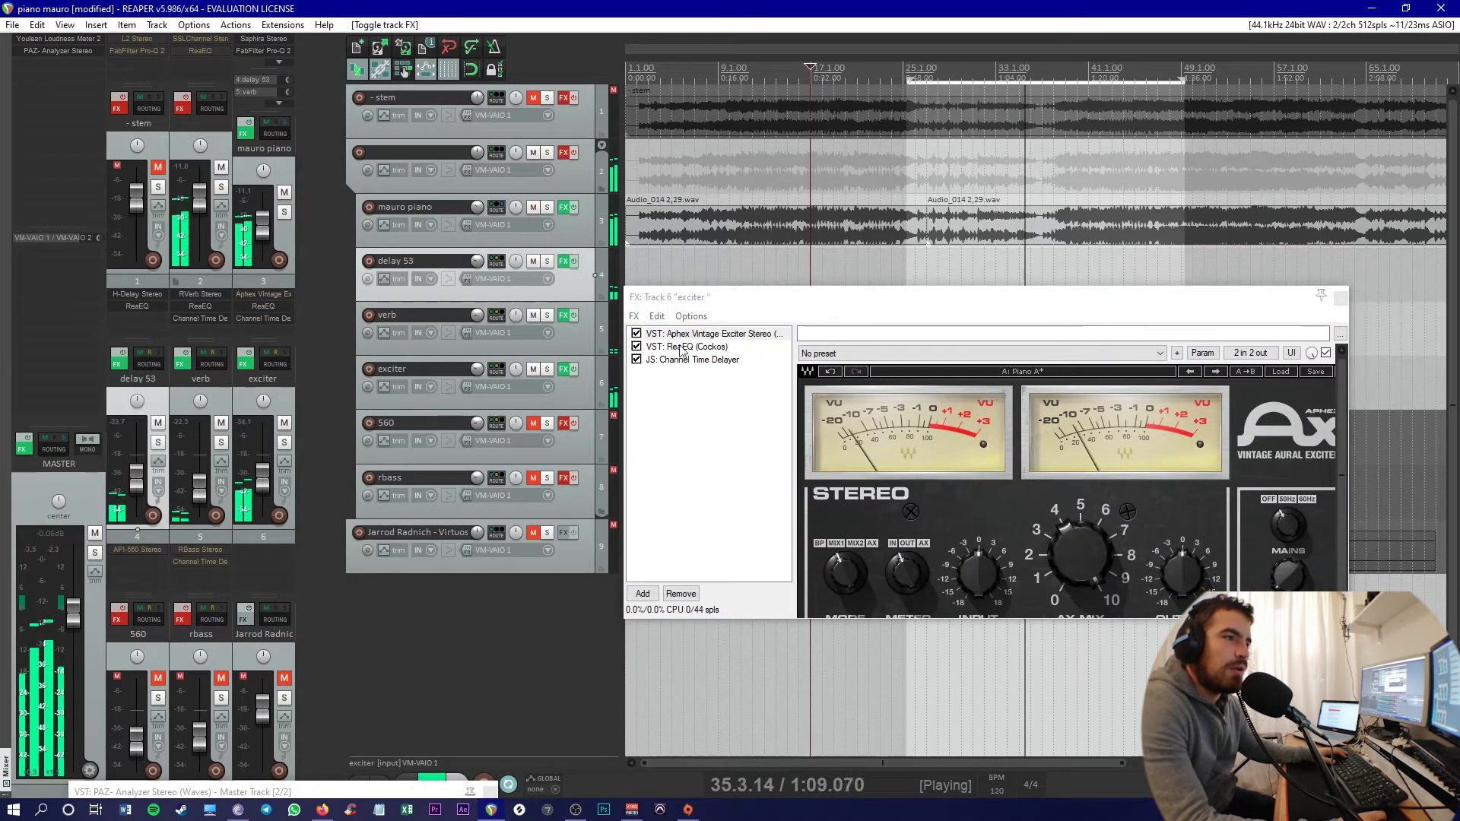
left_click(748, 244)
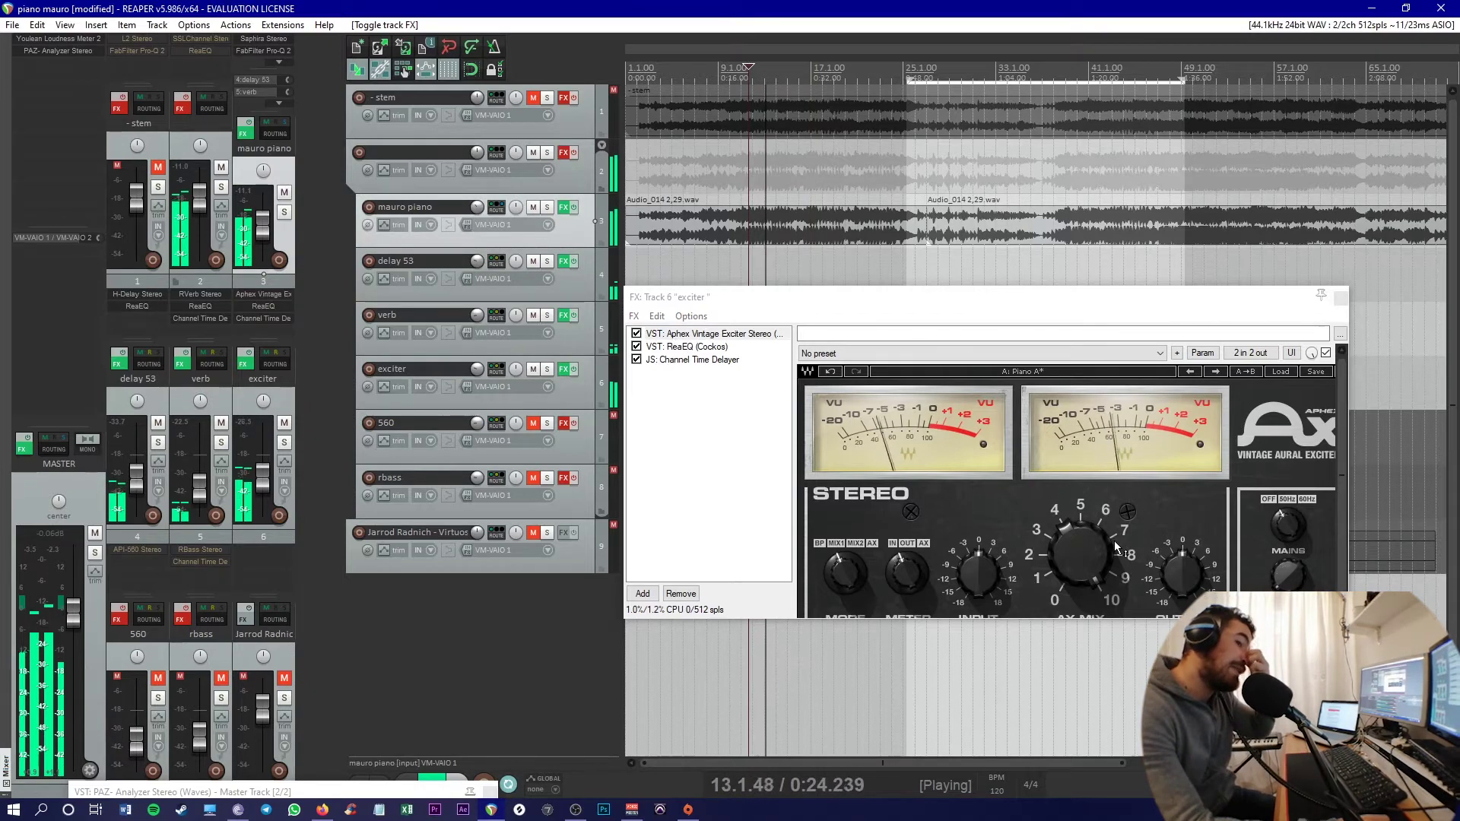
Enlarge the exciter track's FX window to show the full Aphex Vintage Exciter, and solo the exciter track during playback.
mouse_move(1091, 549)
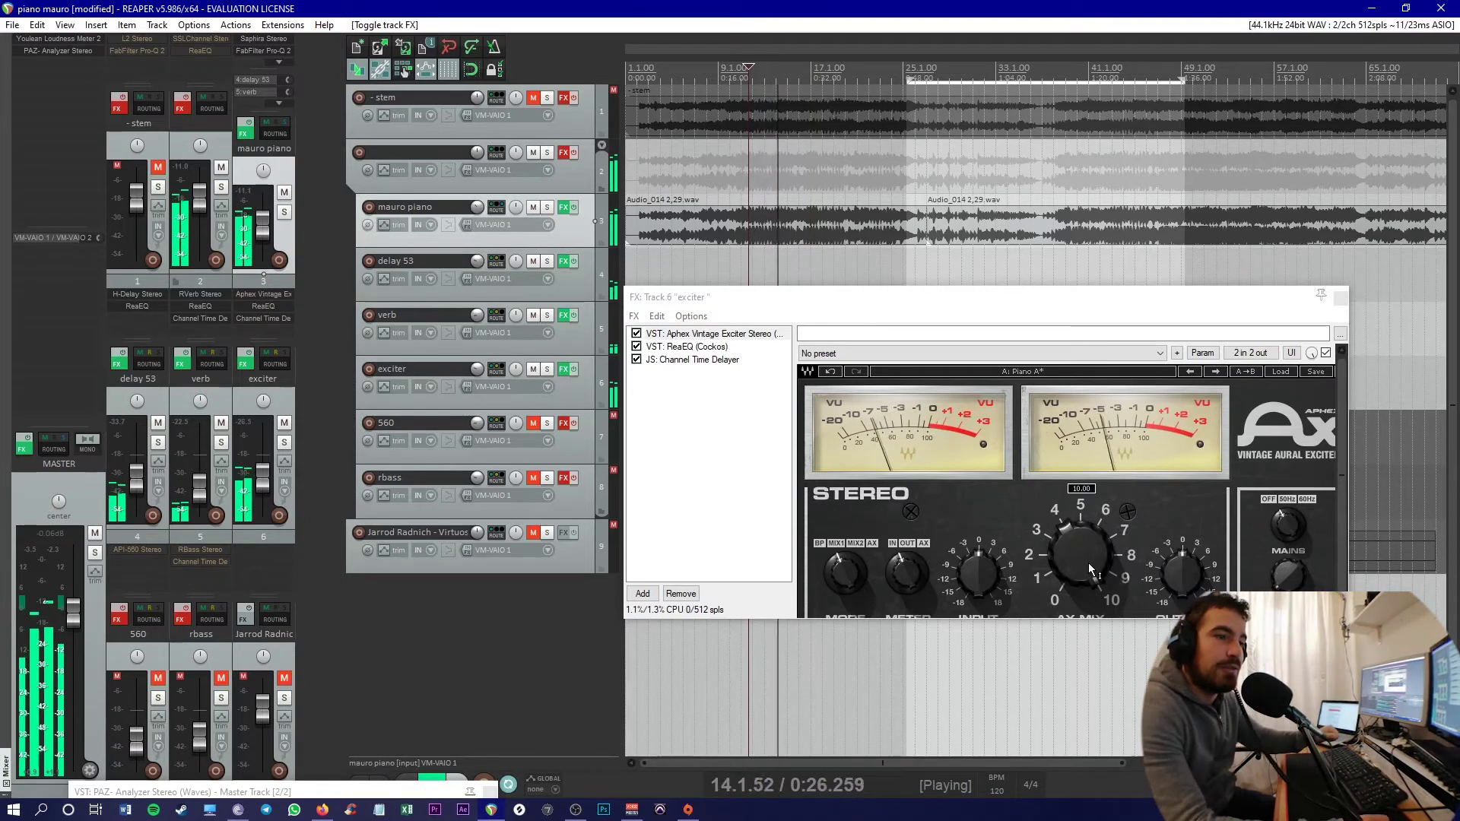
left_click(1081, 624)
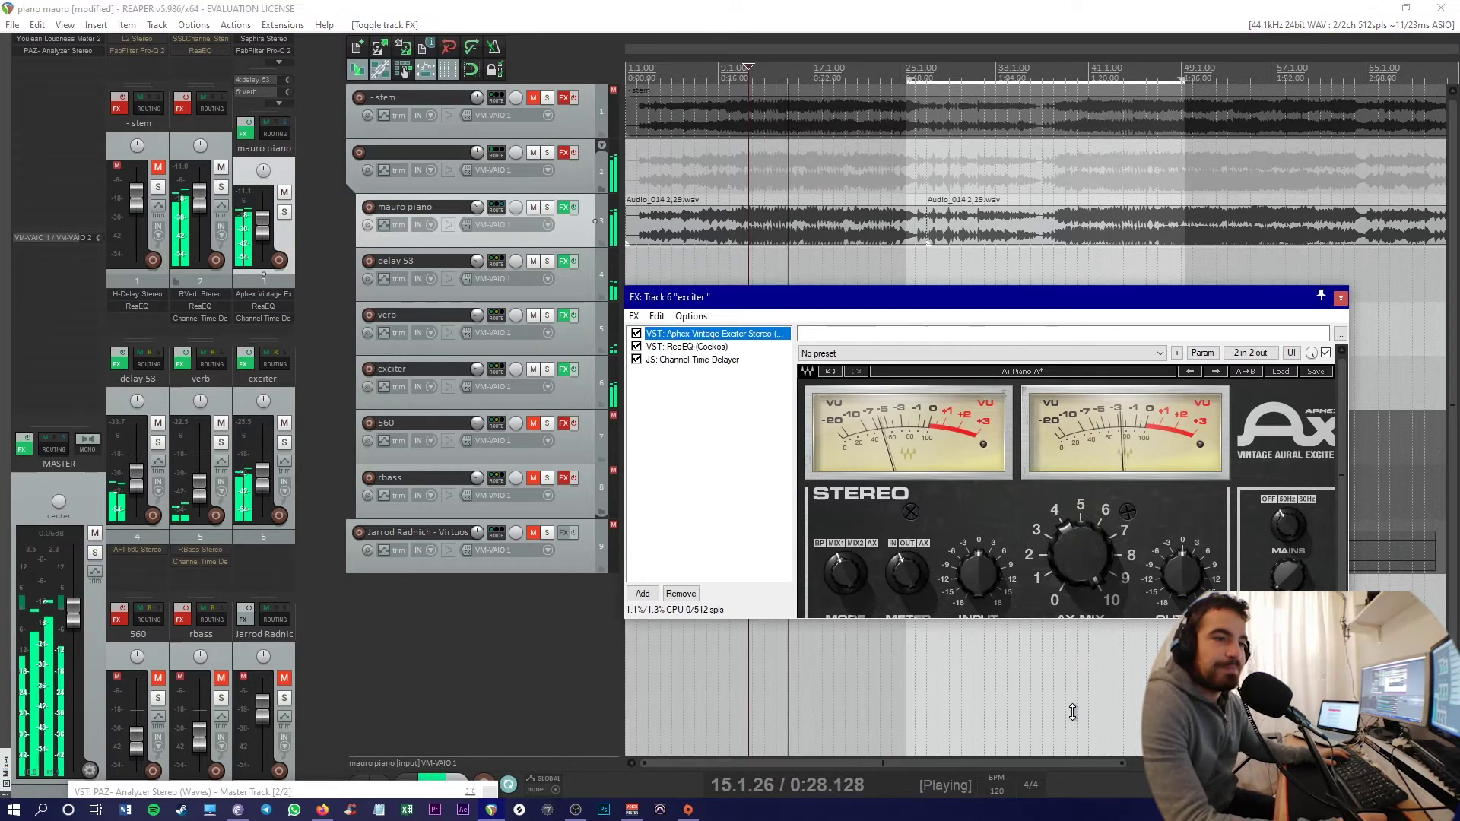
left_click_drag(1071, 709, 1072, 703)
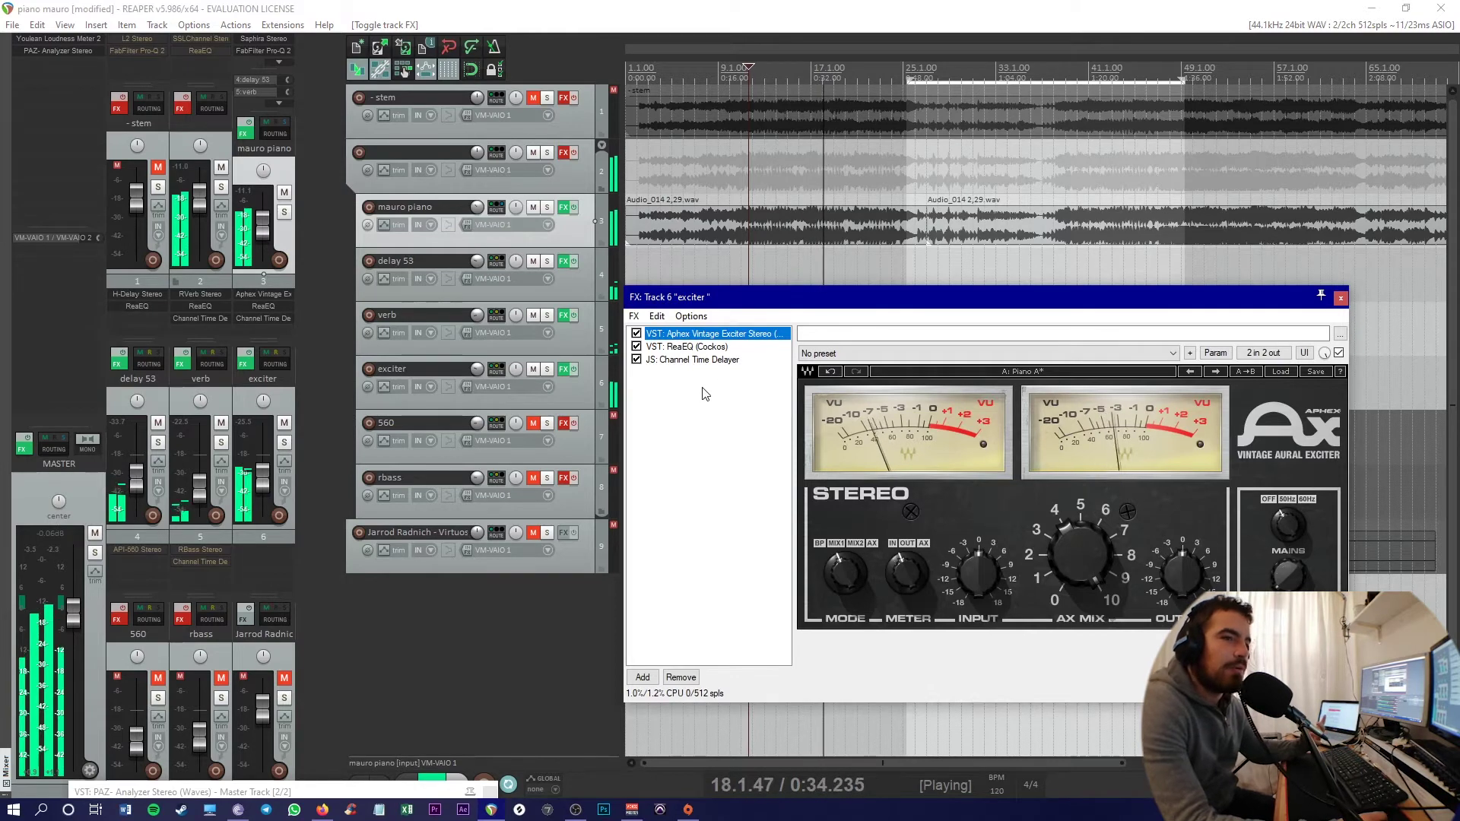
left_click(546, 370)
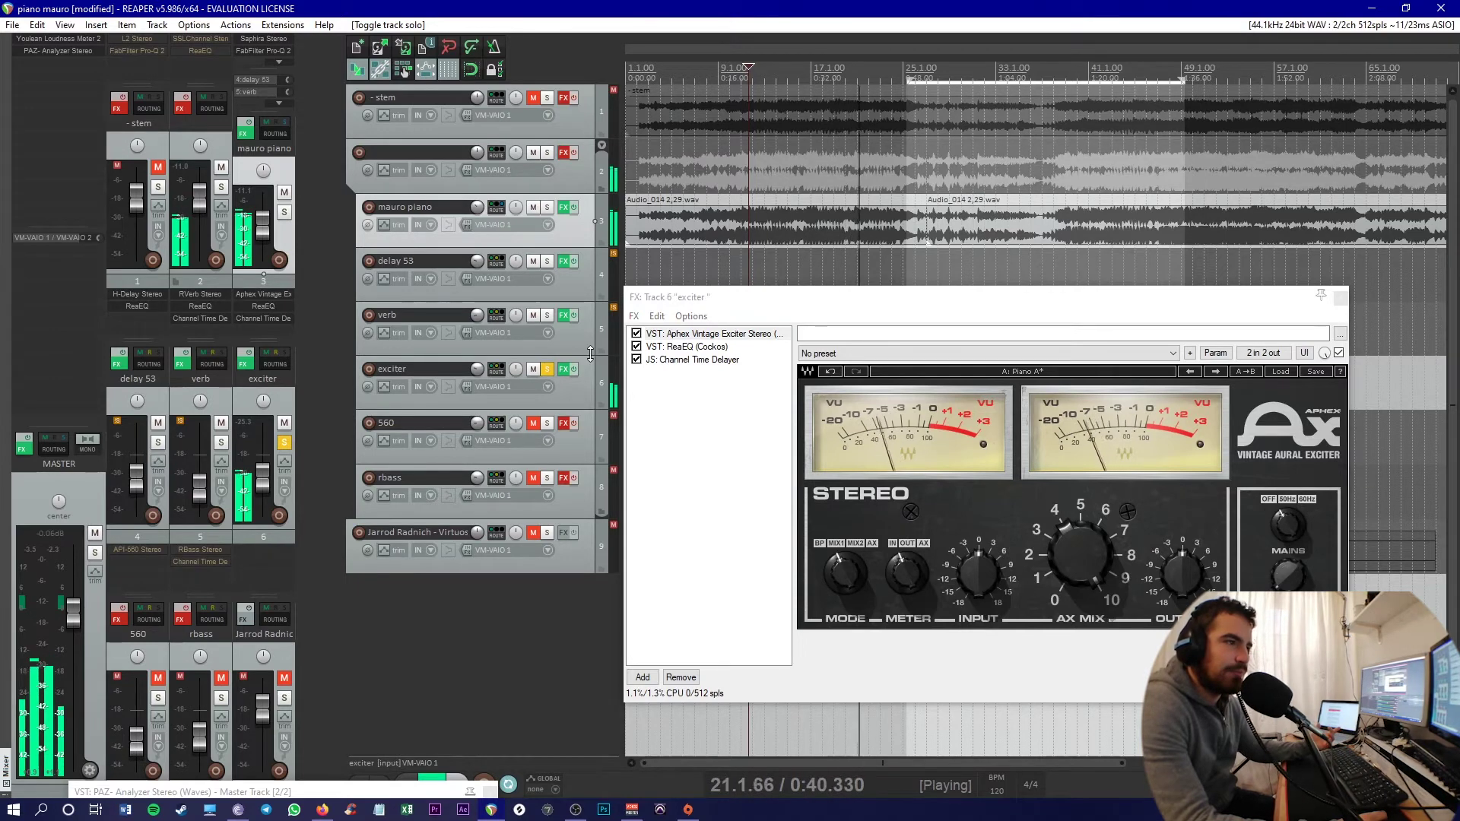
Review the ReaEQ and Channel Time Delayer settings on the exciter track, and close its FX window and unsolo the track.
left_click(704, 355)
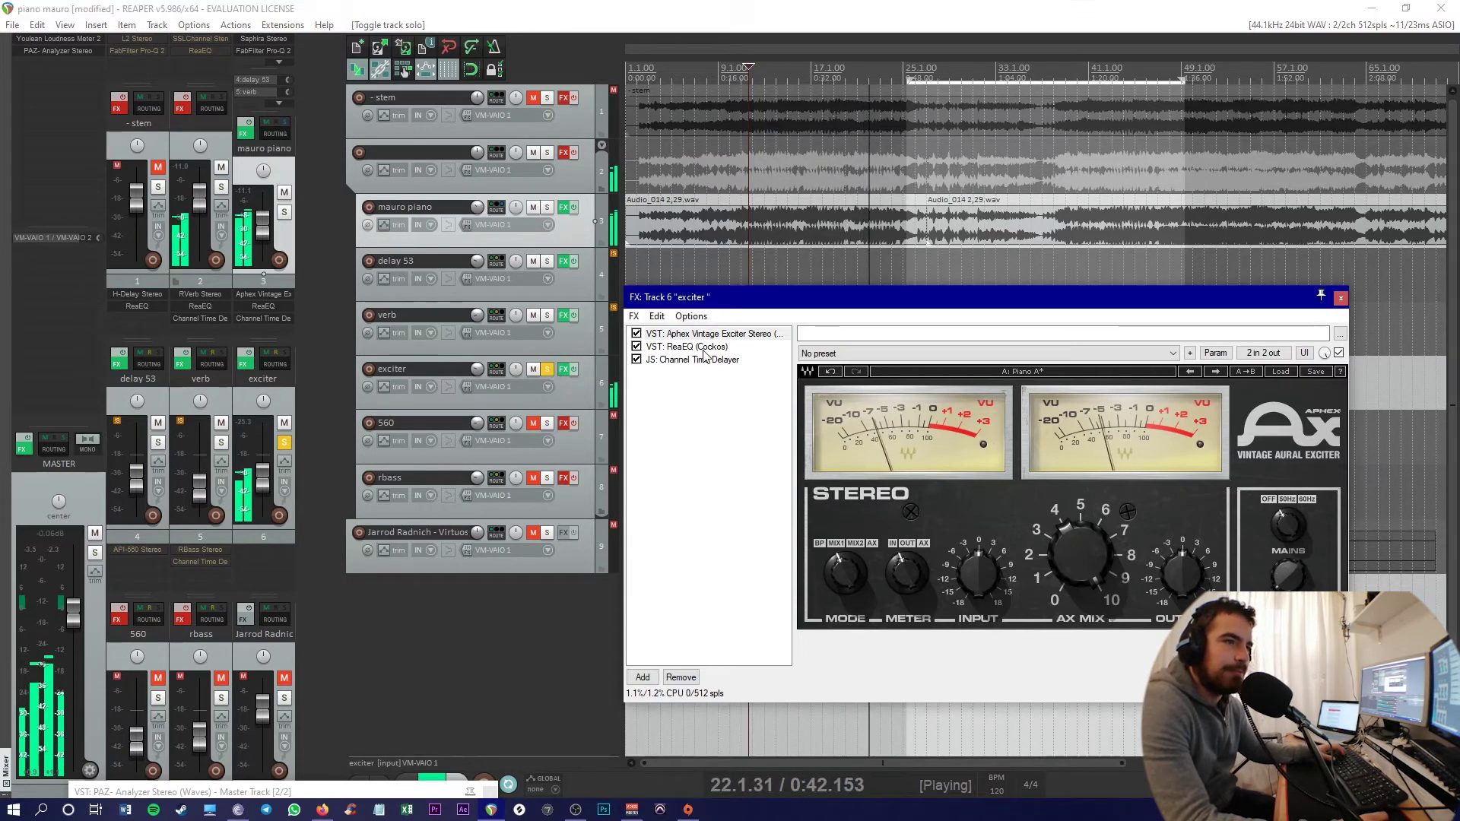
left_click(703, 350)
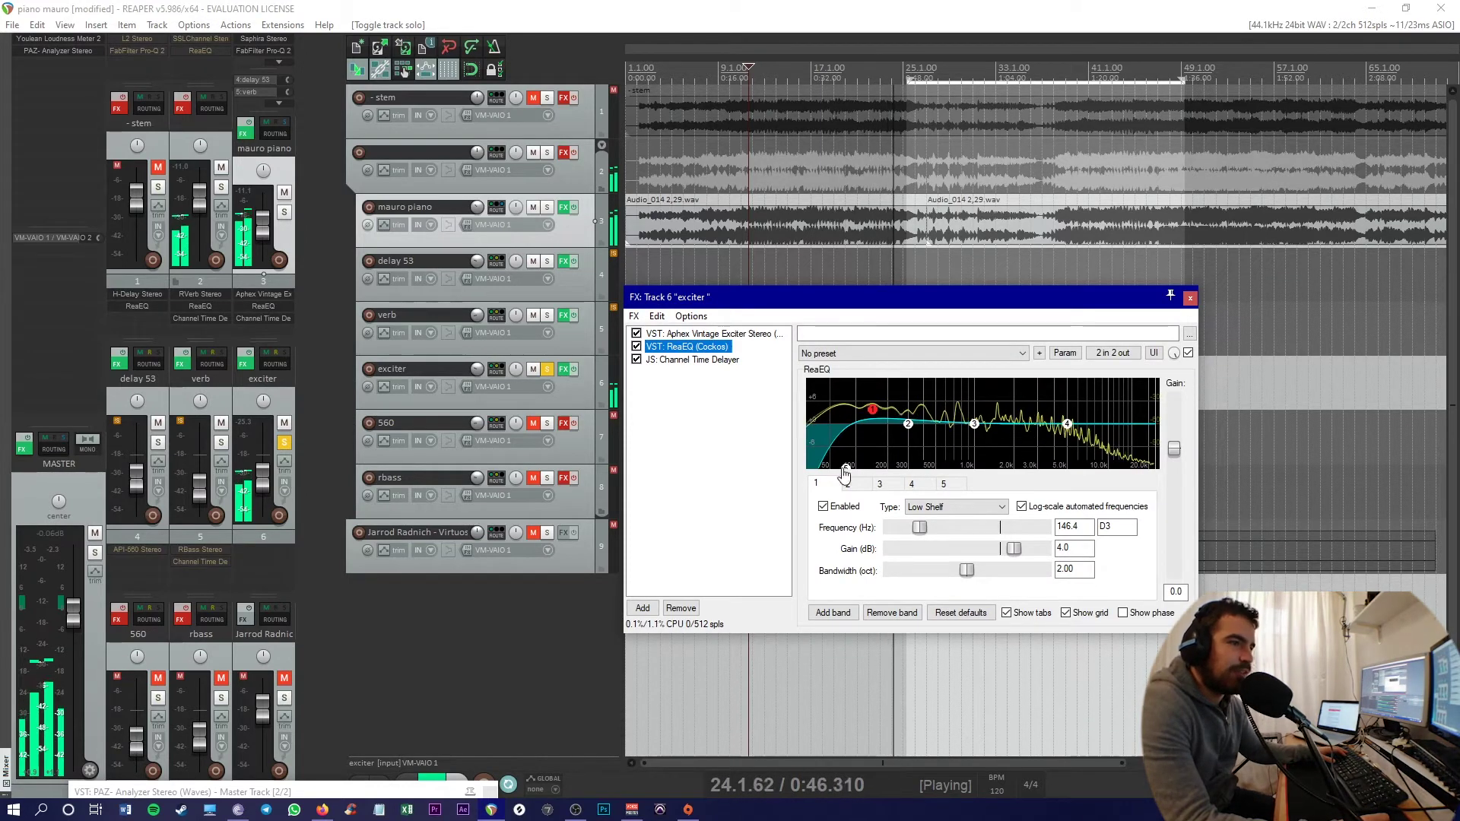
left_click(711, 361)
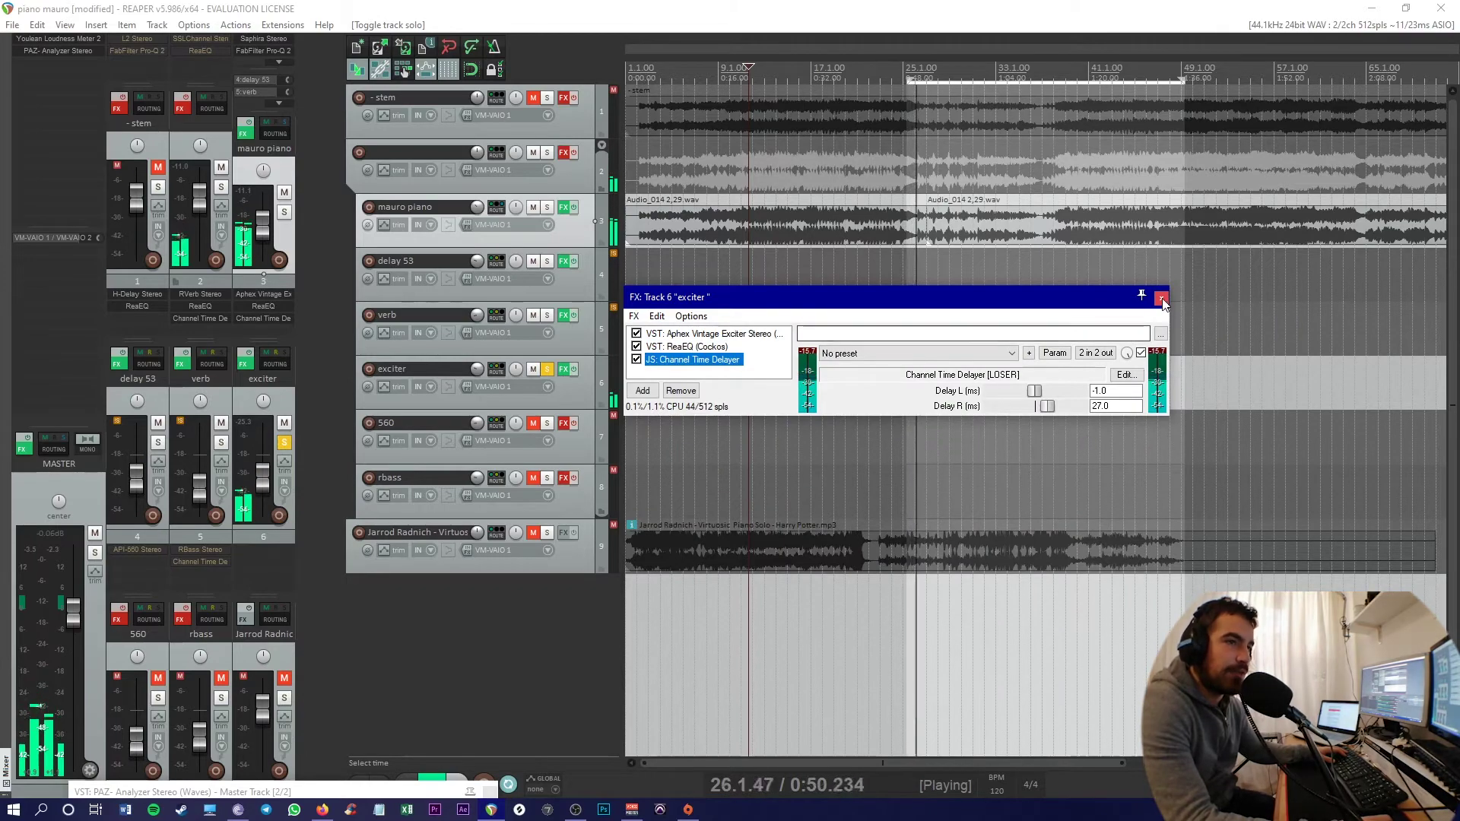
left_click(1162, 299)
left_click(548, 371)
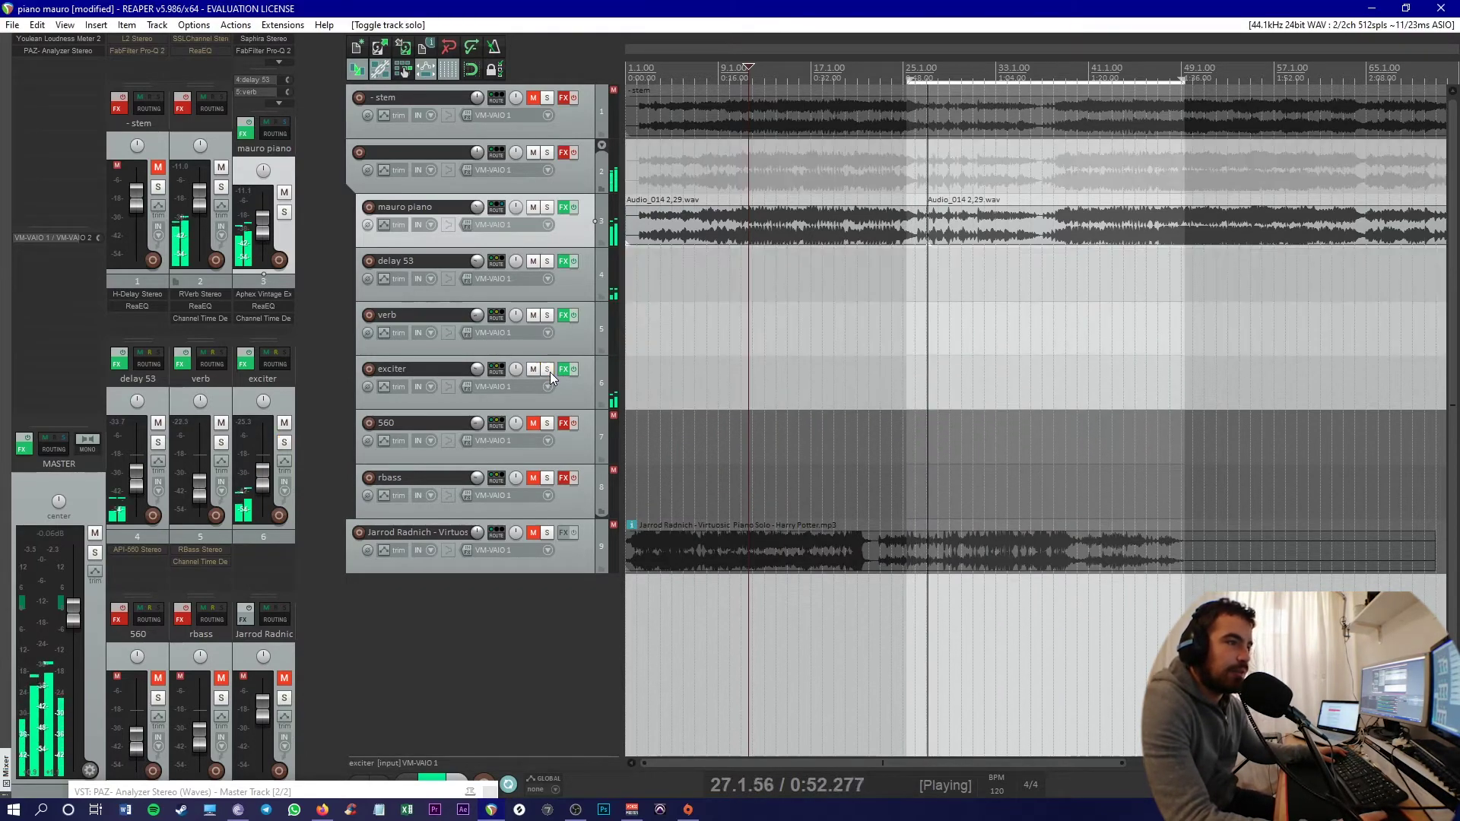
Examine the master spectrum in the PAZ Analyzer while playing from about measure 39, and move the analyzer out of the way.
double_click(286, 791)
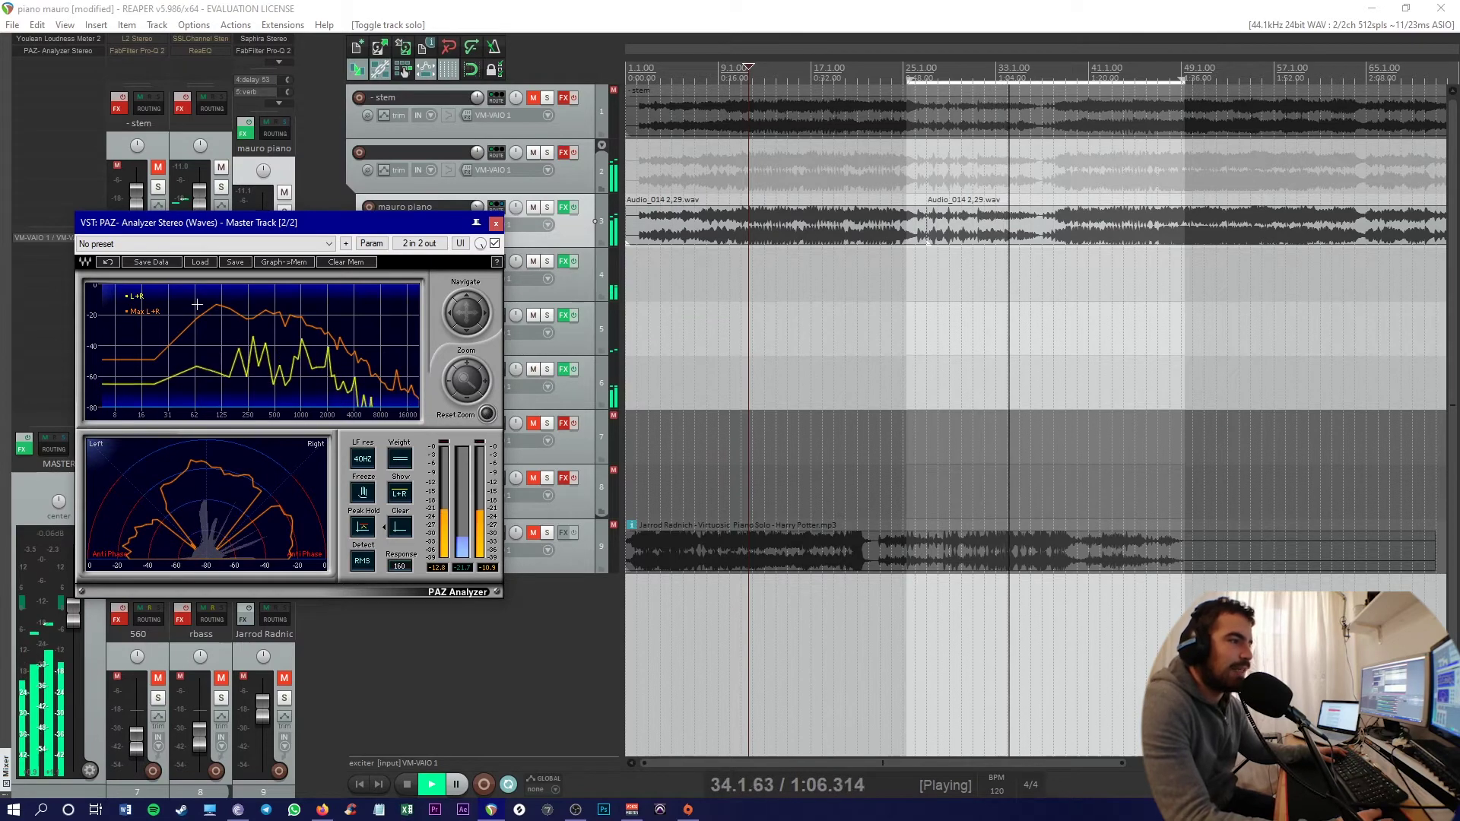
left_click(1069, 184)
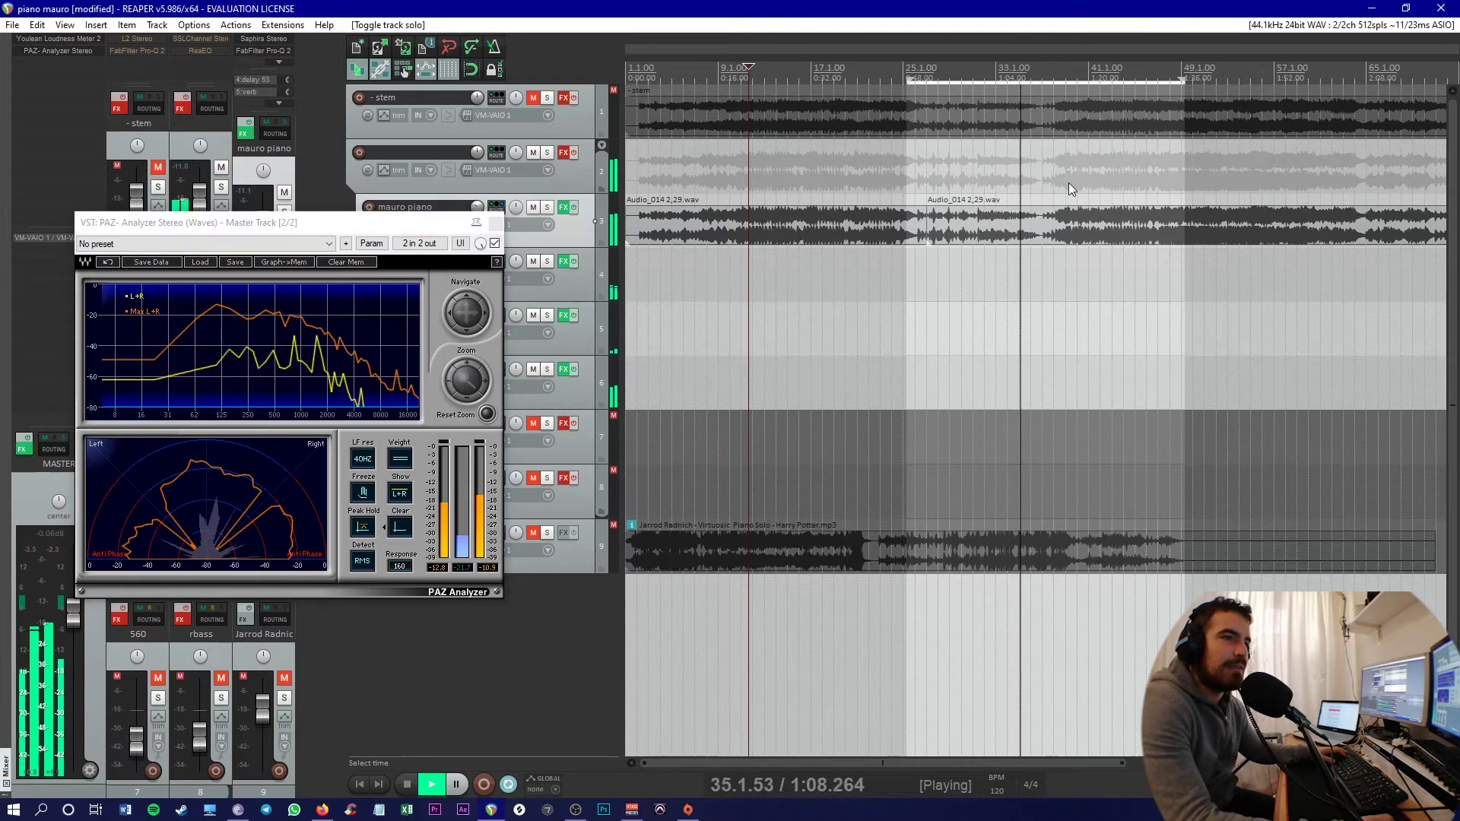
left_click(1068, 184)
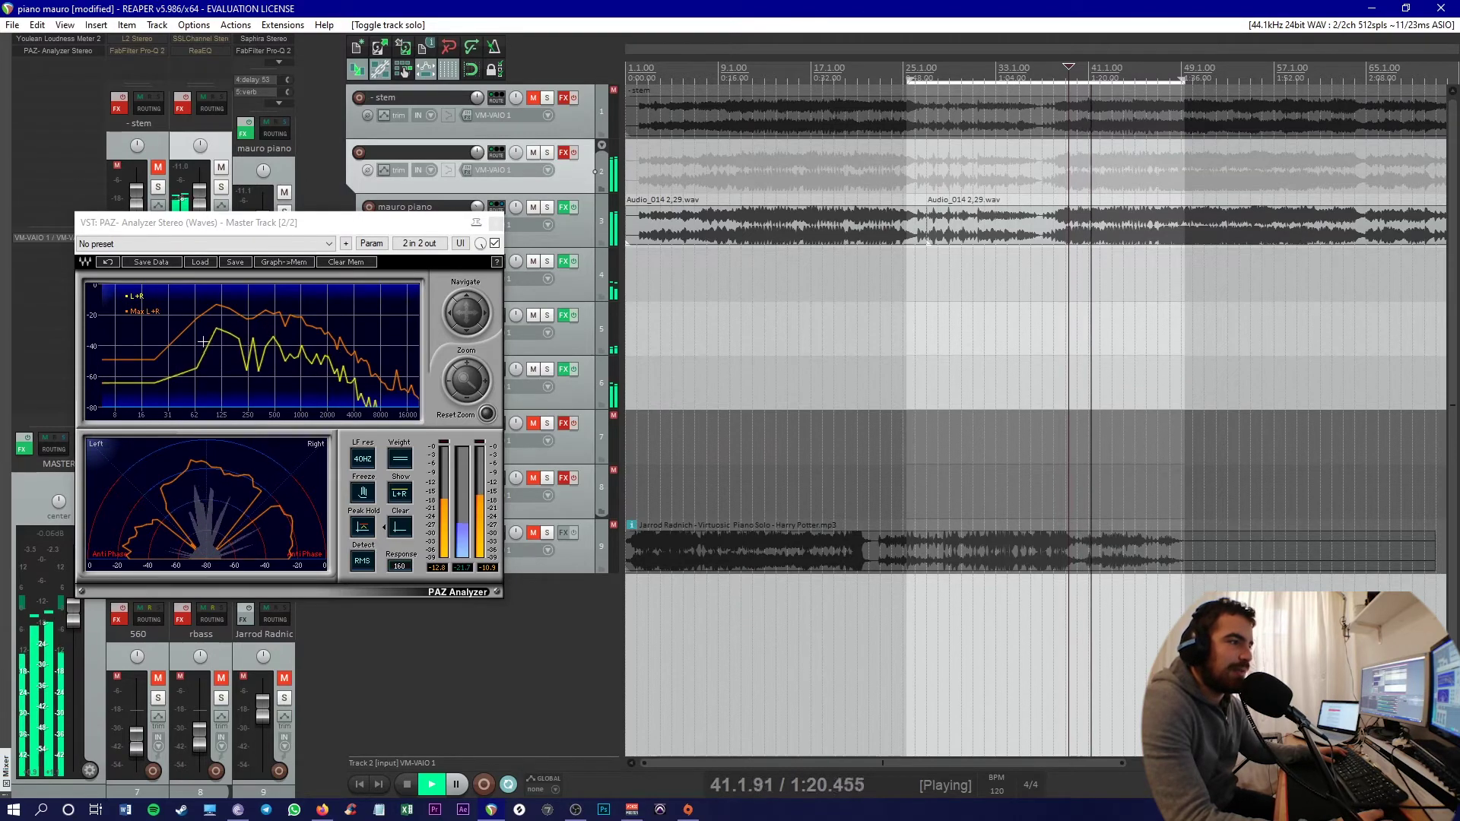
left_click_drag(374, 222, 377, 753)
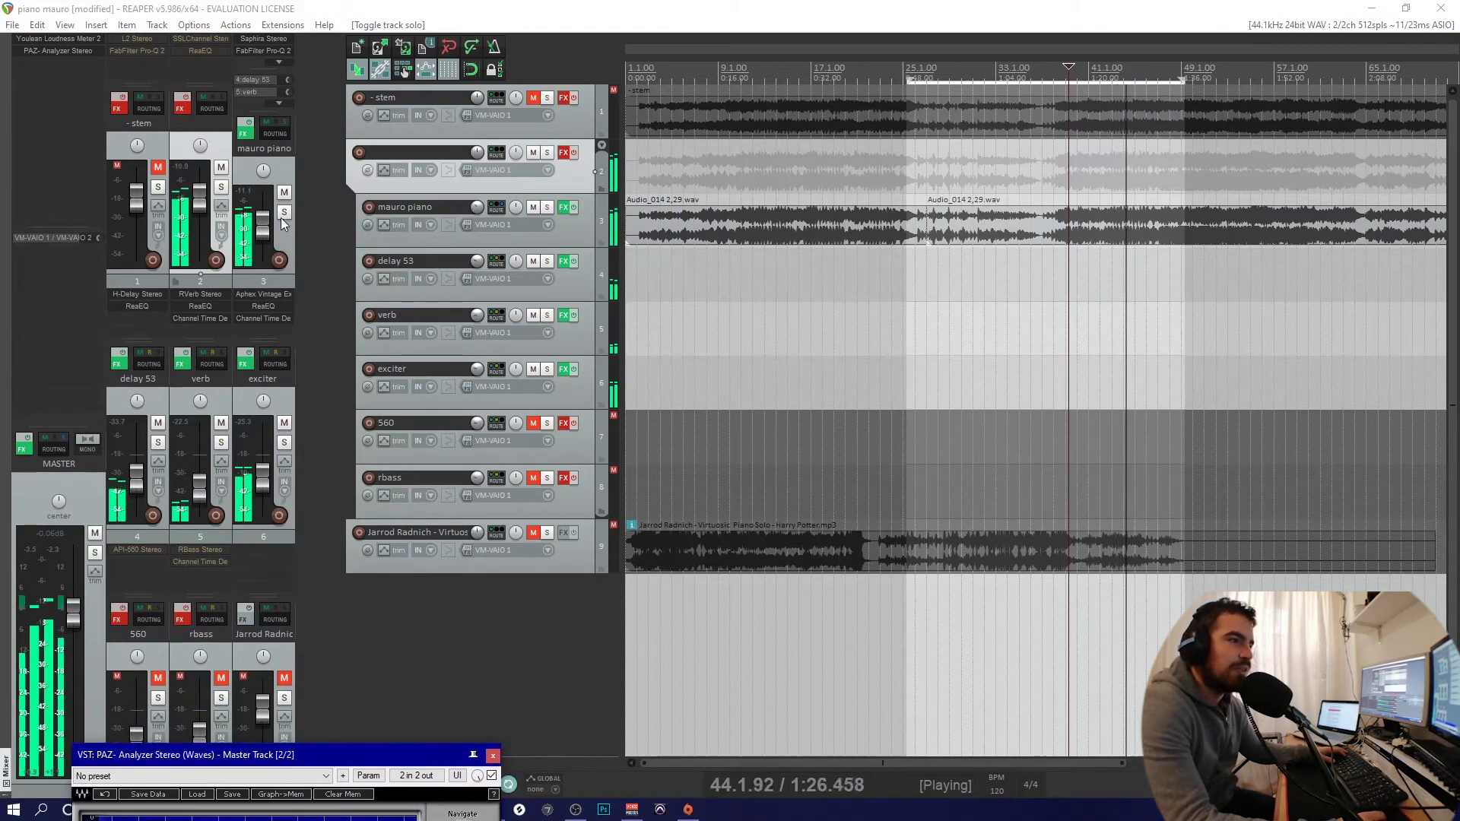
Unmute the 560 track and enable its FX chain with the API-560 equalizer displayed.
left_click(535, 424)
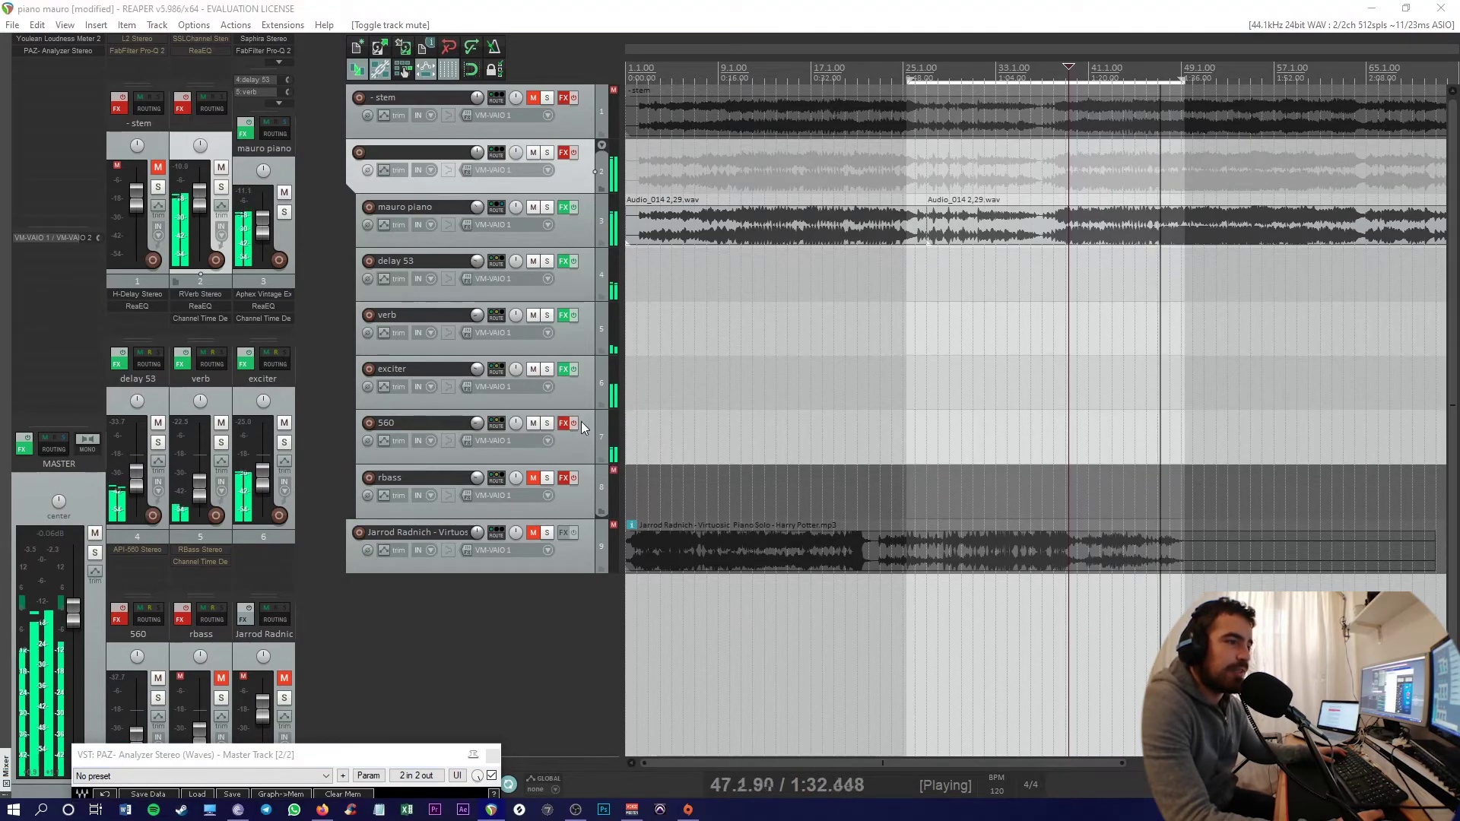
left_click(564, 423)
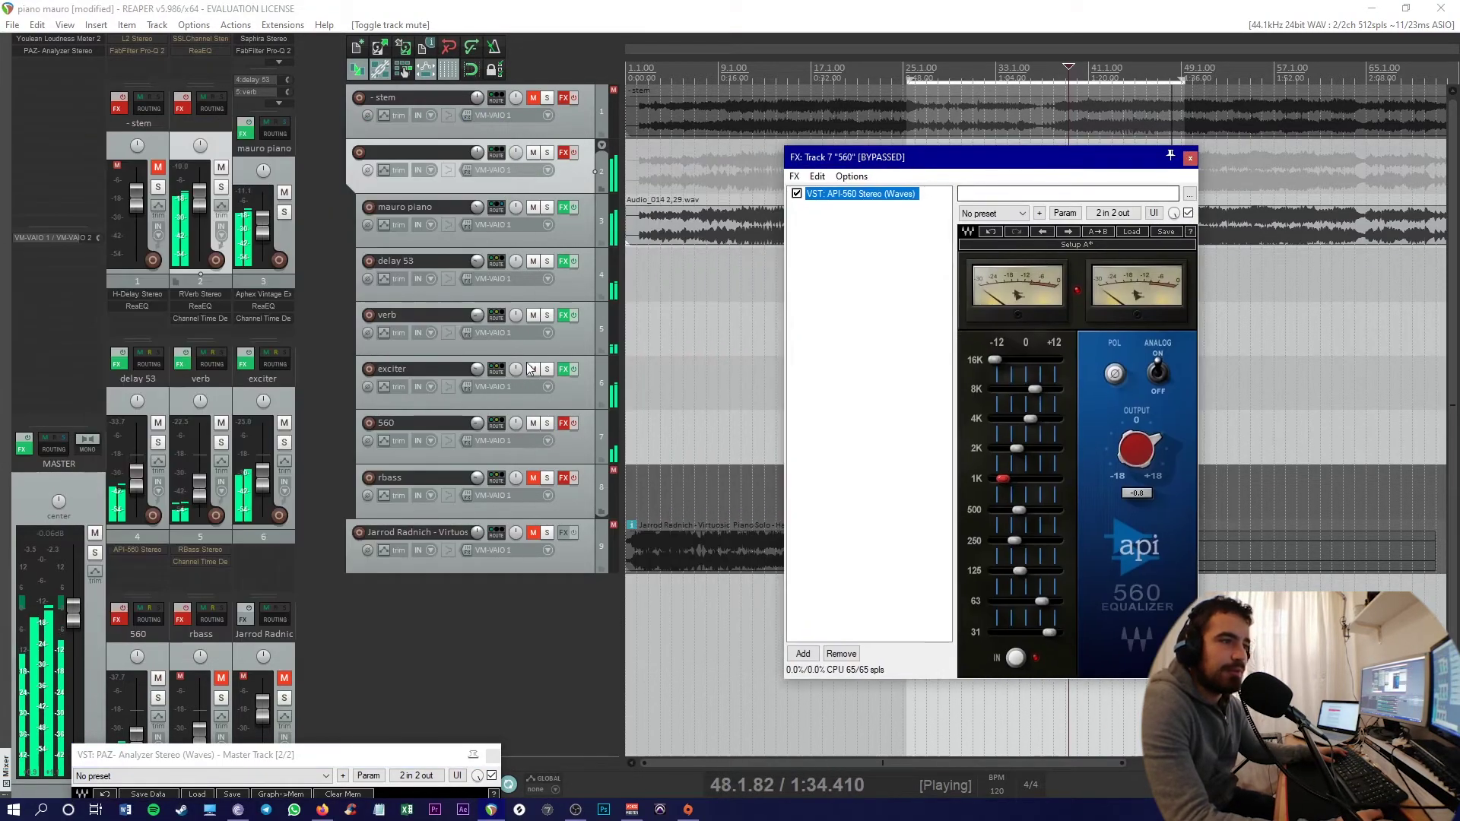
left_click(574, 424)
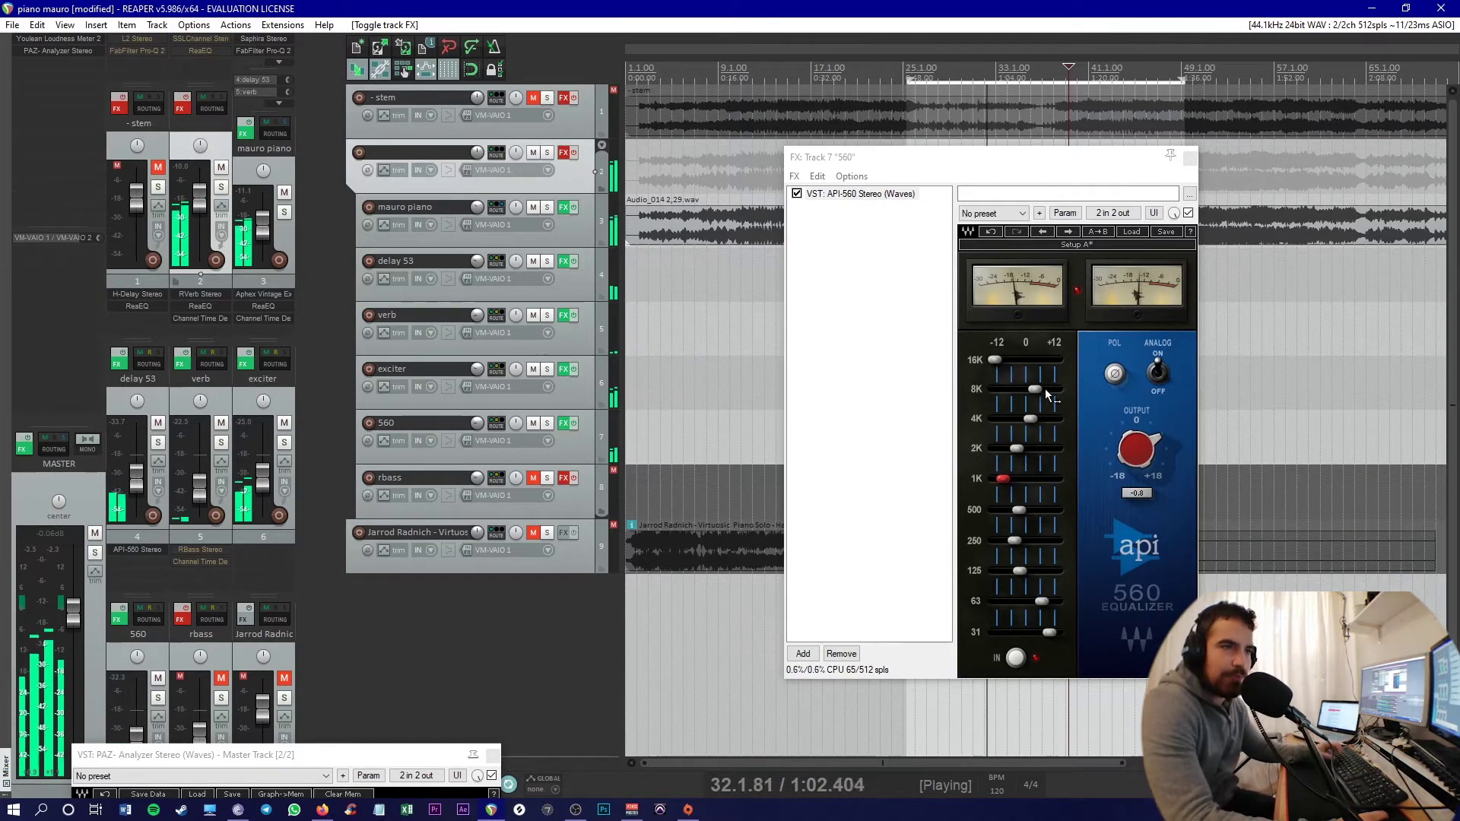
Audition the 560 track in solo, moving the PAZ Analyzer clear of the mixer, and unsolo the track.
left_click(548, 422)
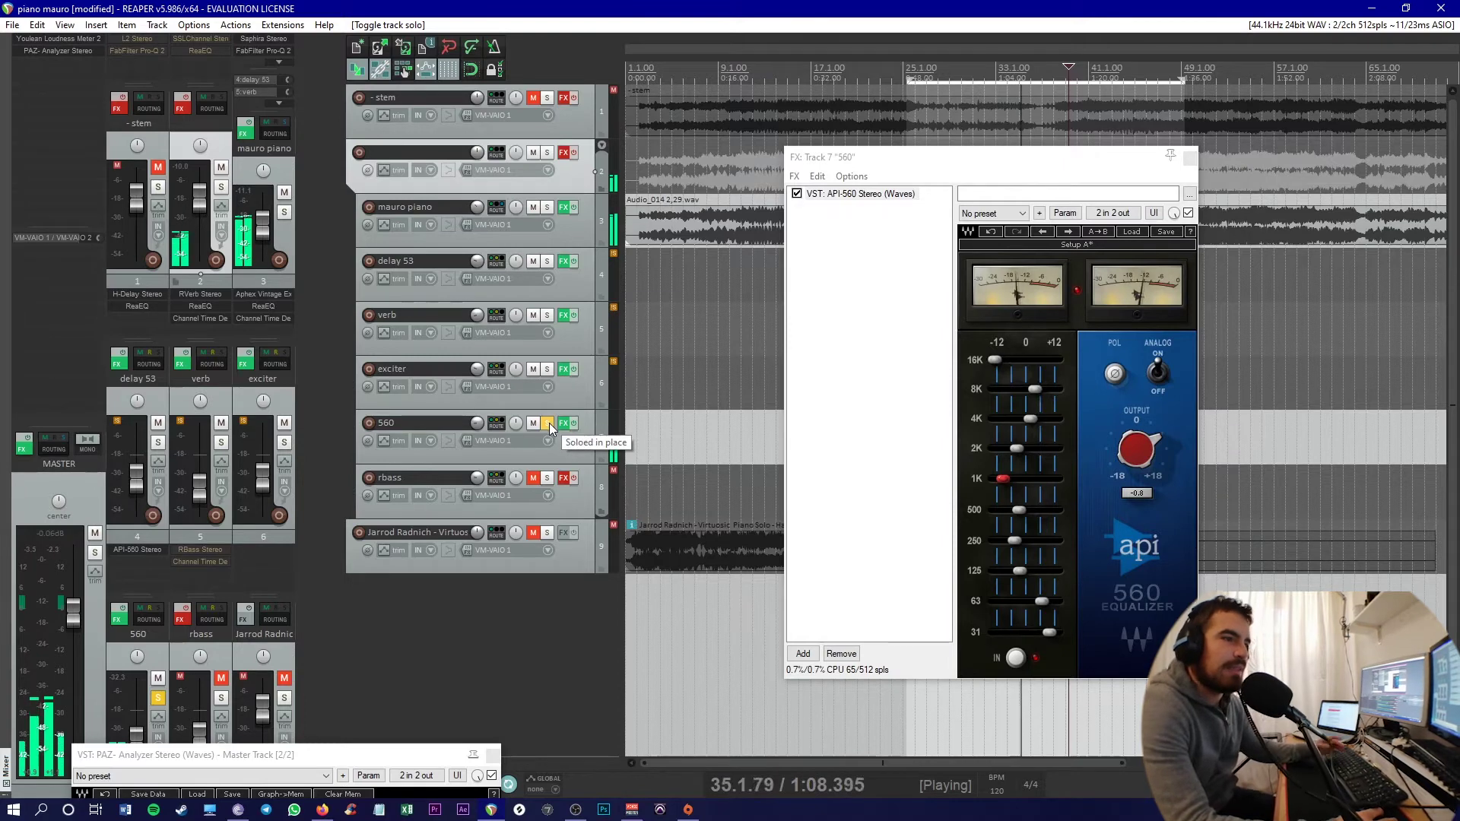
left_click(583, 449)
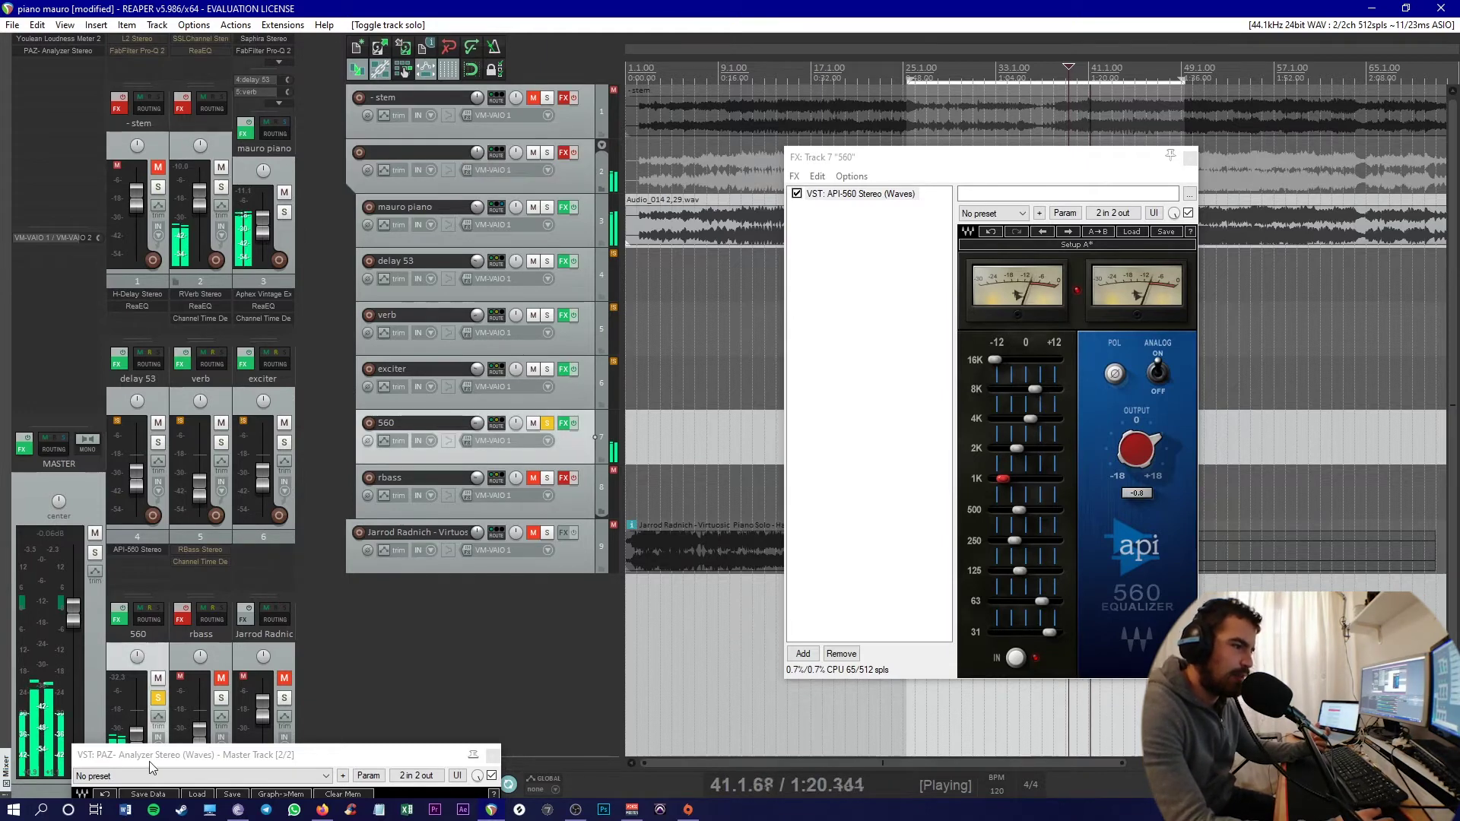
left_click_drag(150, 760, 141, 818)
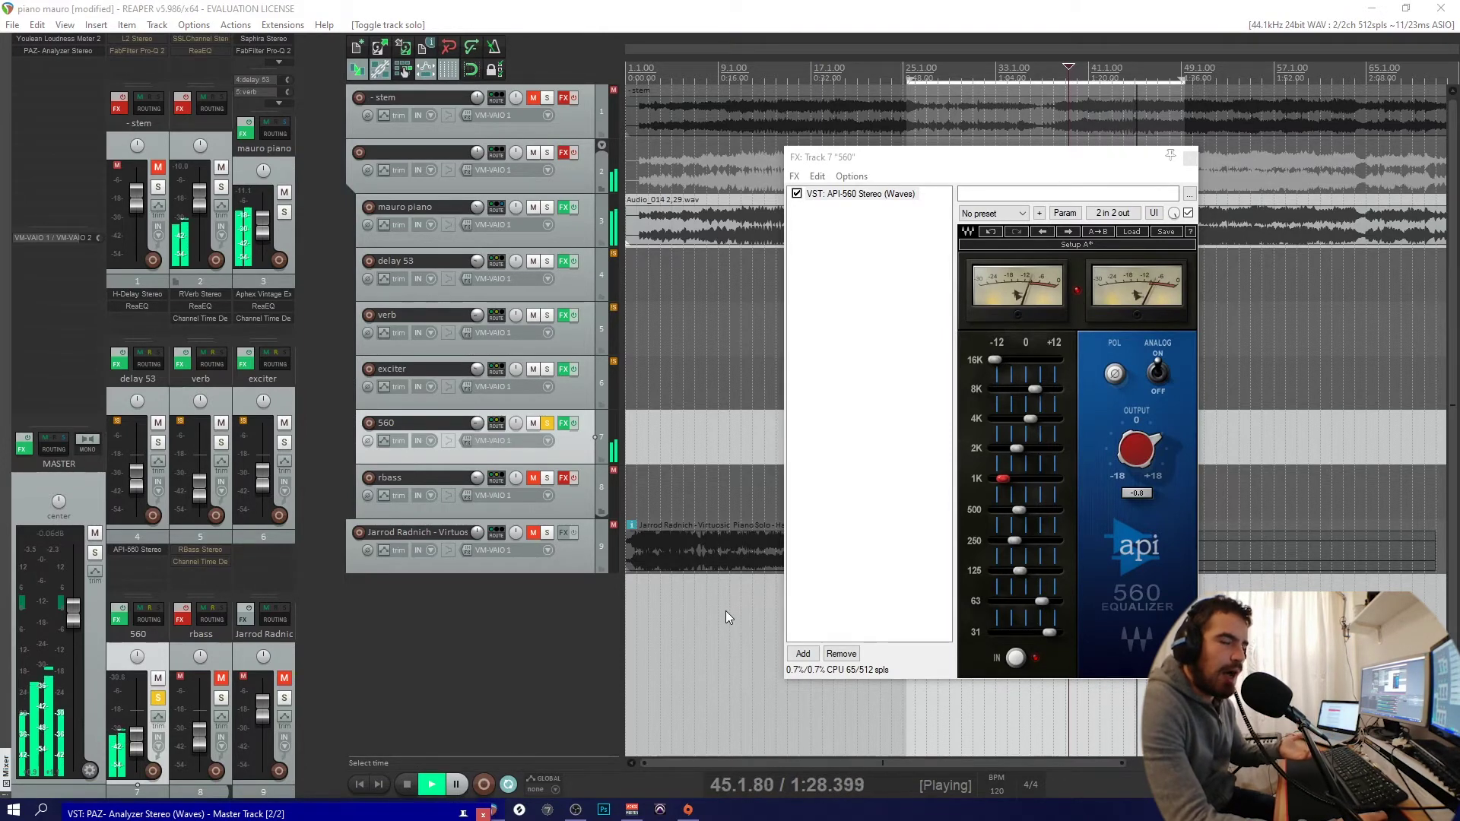
left_click(547, 425)
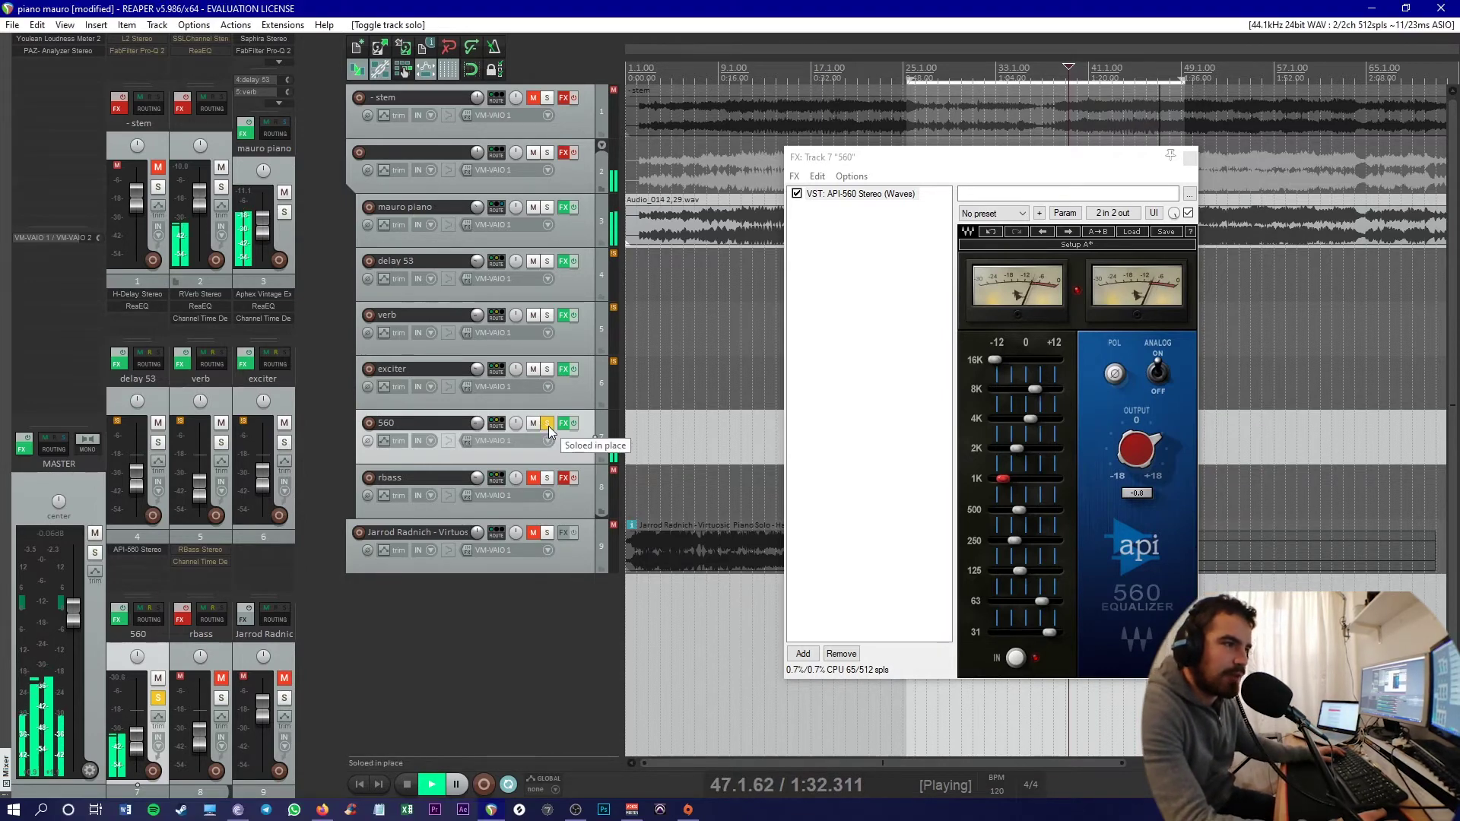
Unmute the rbass track, enable its FX chain and display RBass with the window moved fully into view.
left_click(533, 478)
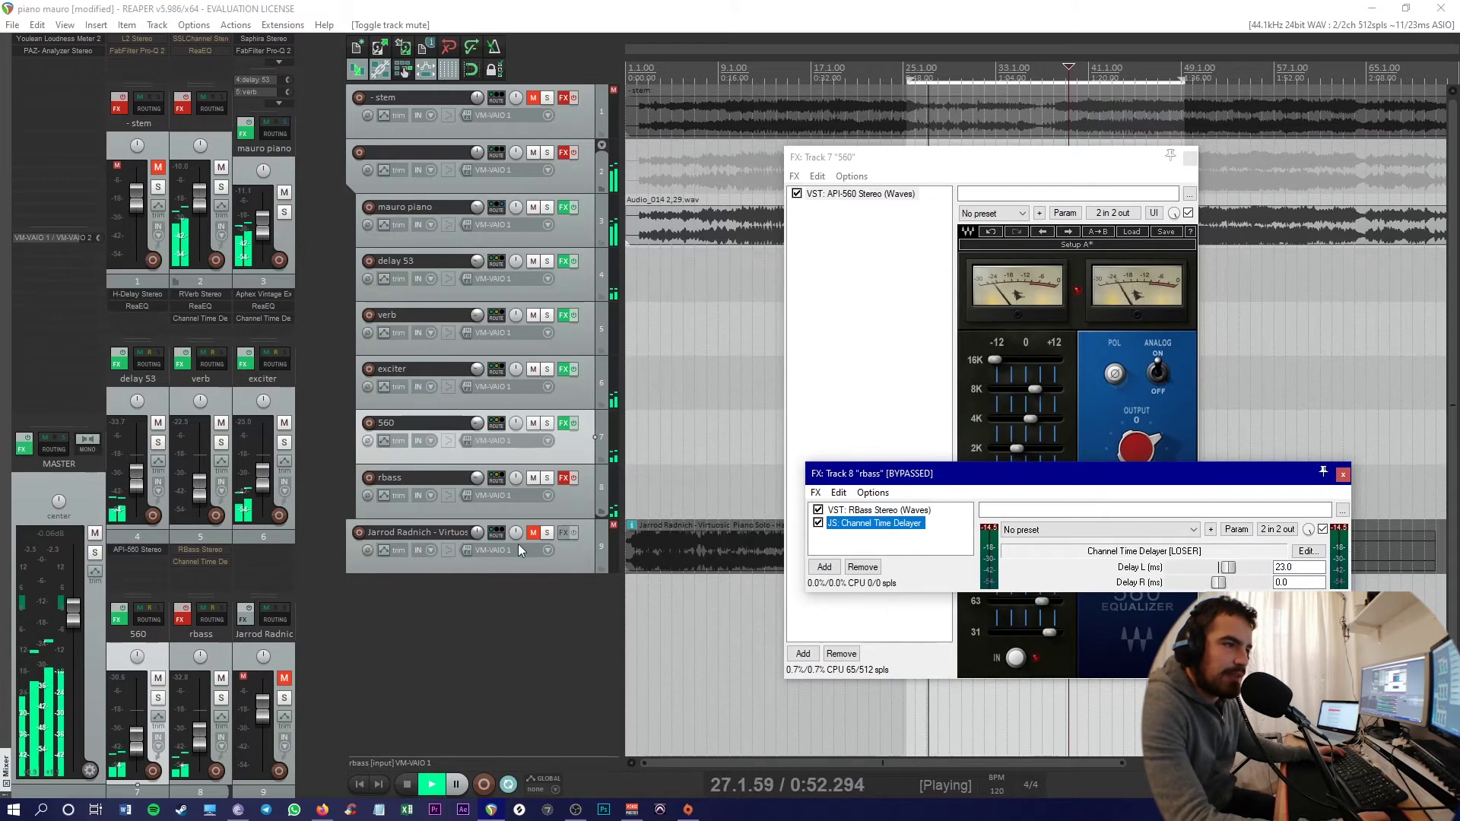
left_click(575, 479)
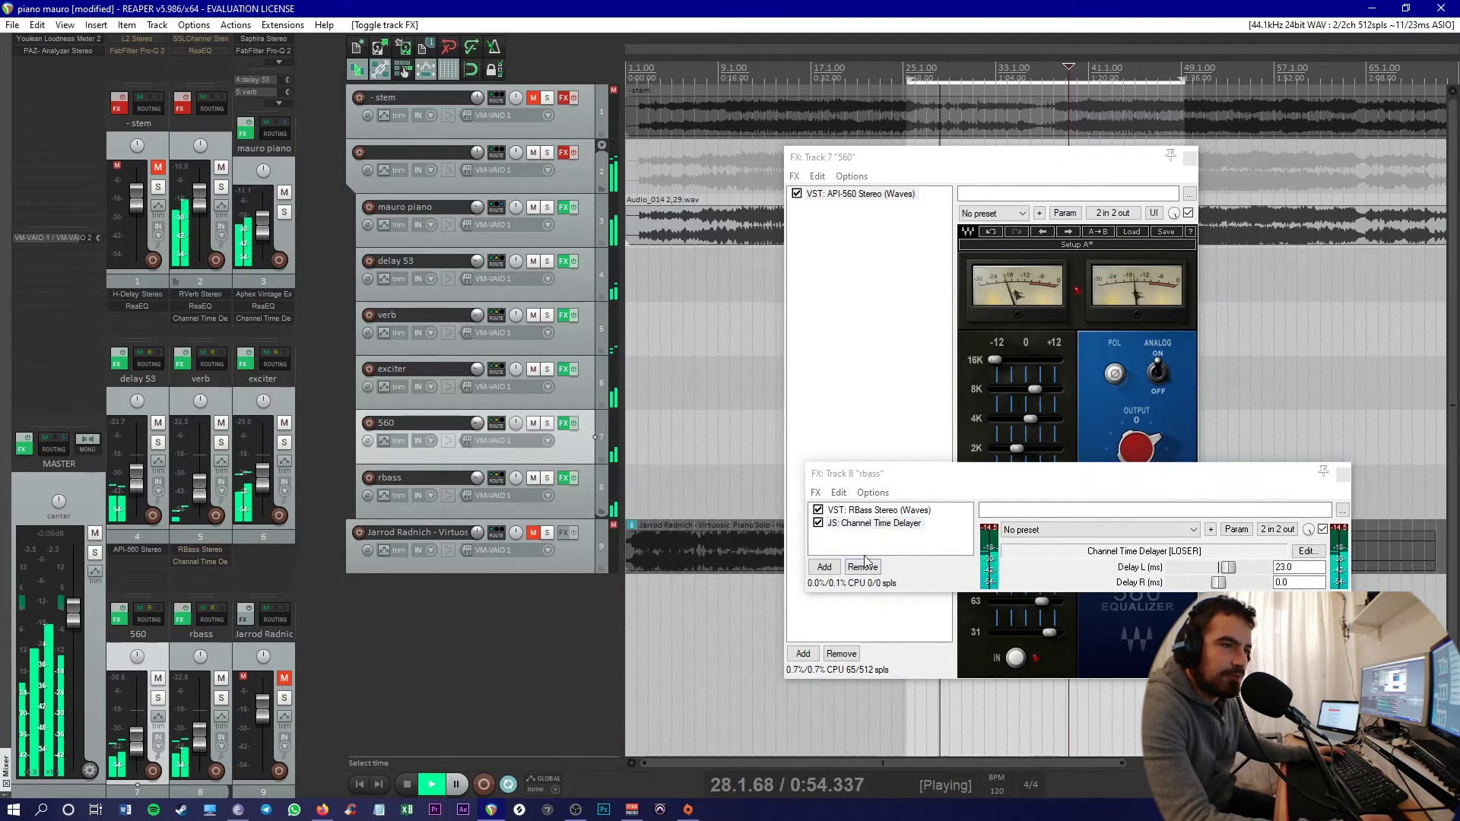
left_click(879, 511)
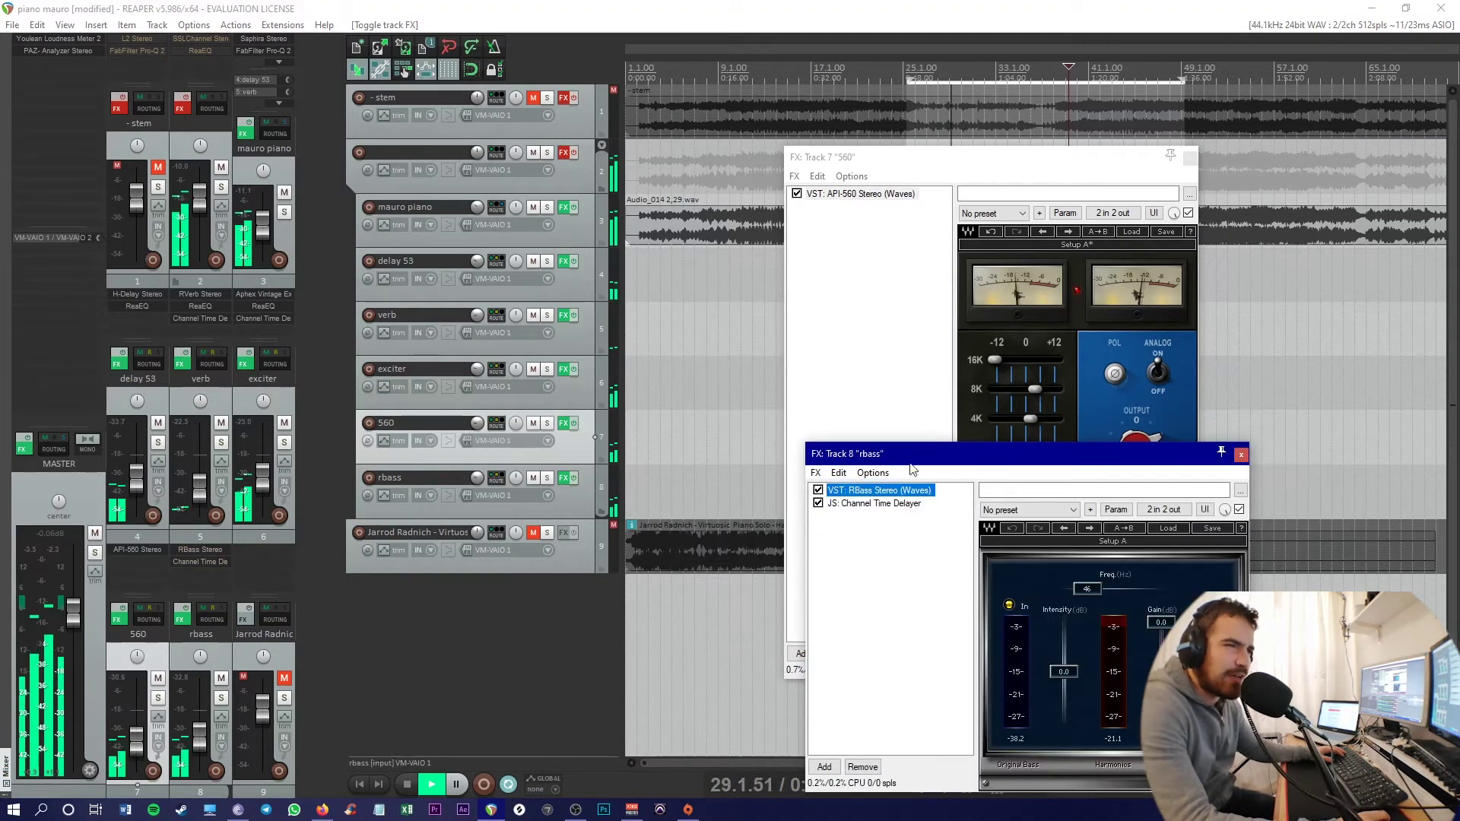
left_click_drag(917, 461, 862, 323)
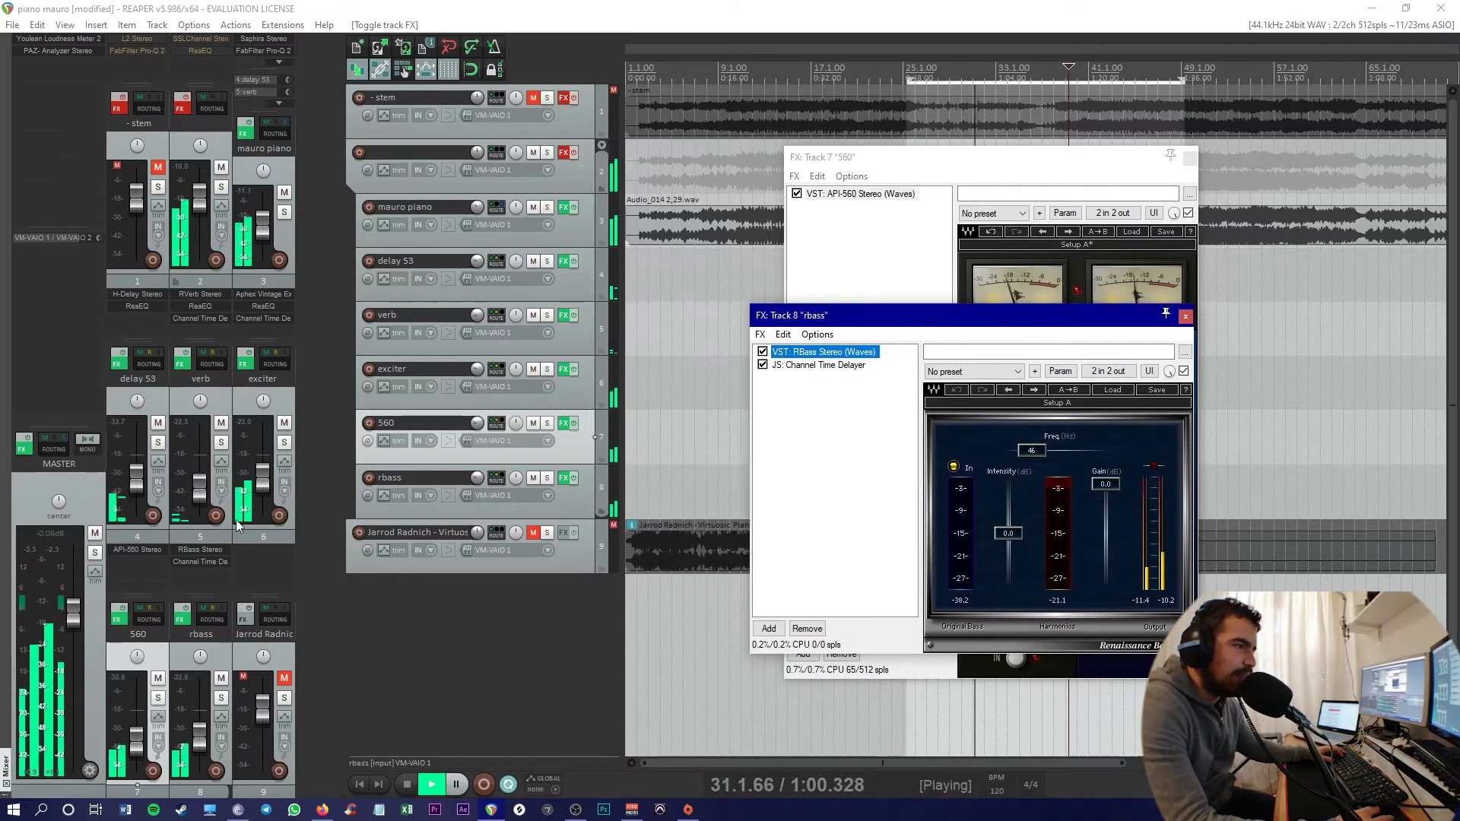
Audition the mix with rbass from about measure 11, the project start and about measure 10, and stop playback.
left_click(762, 262)
left_click(740, 257)
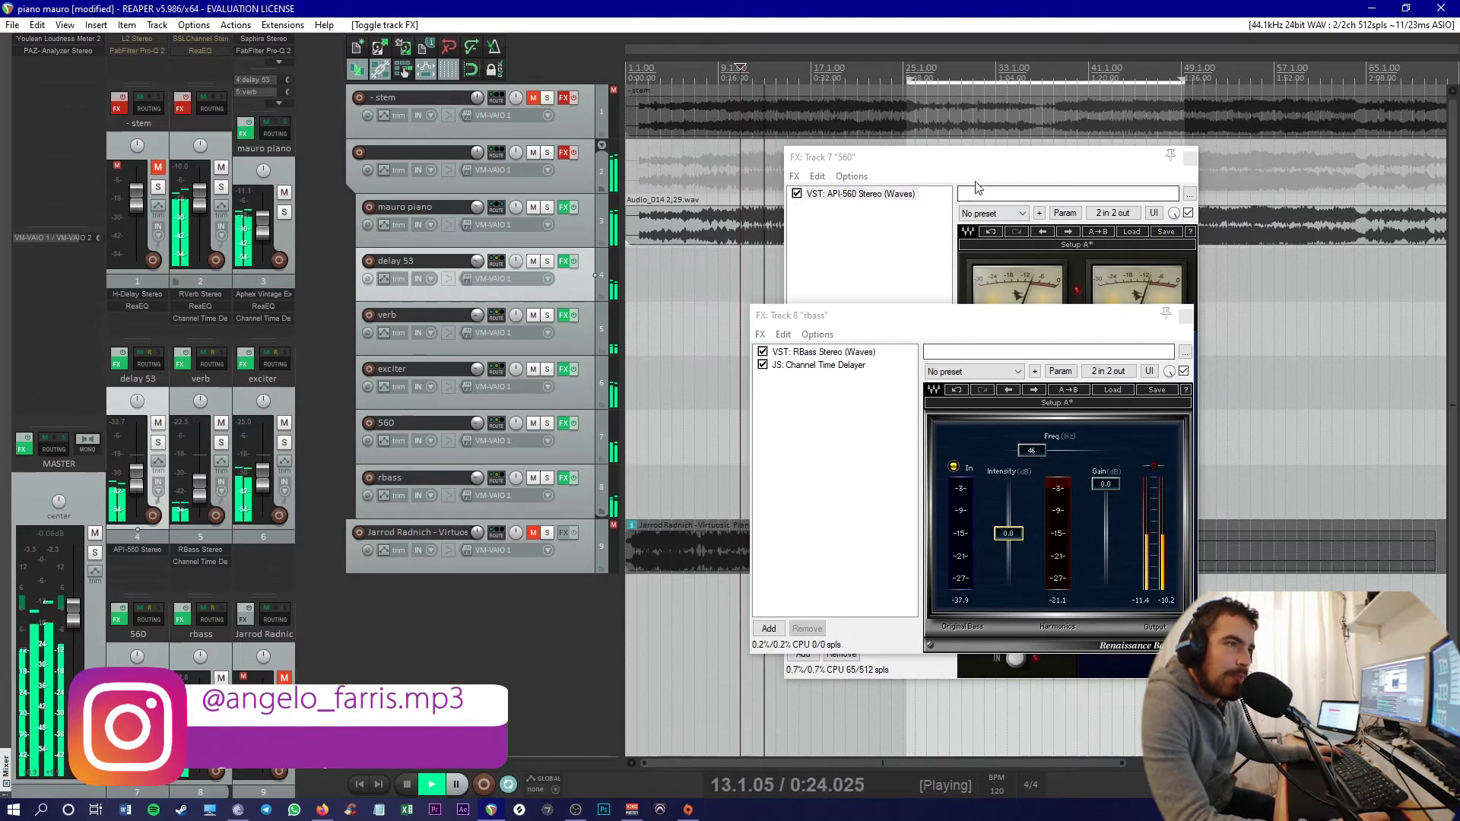
key("Home")
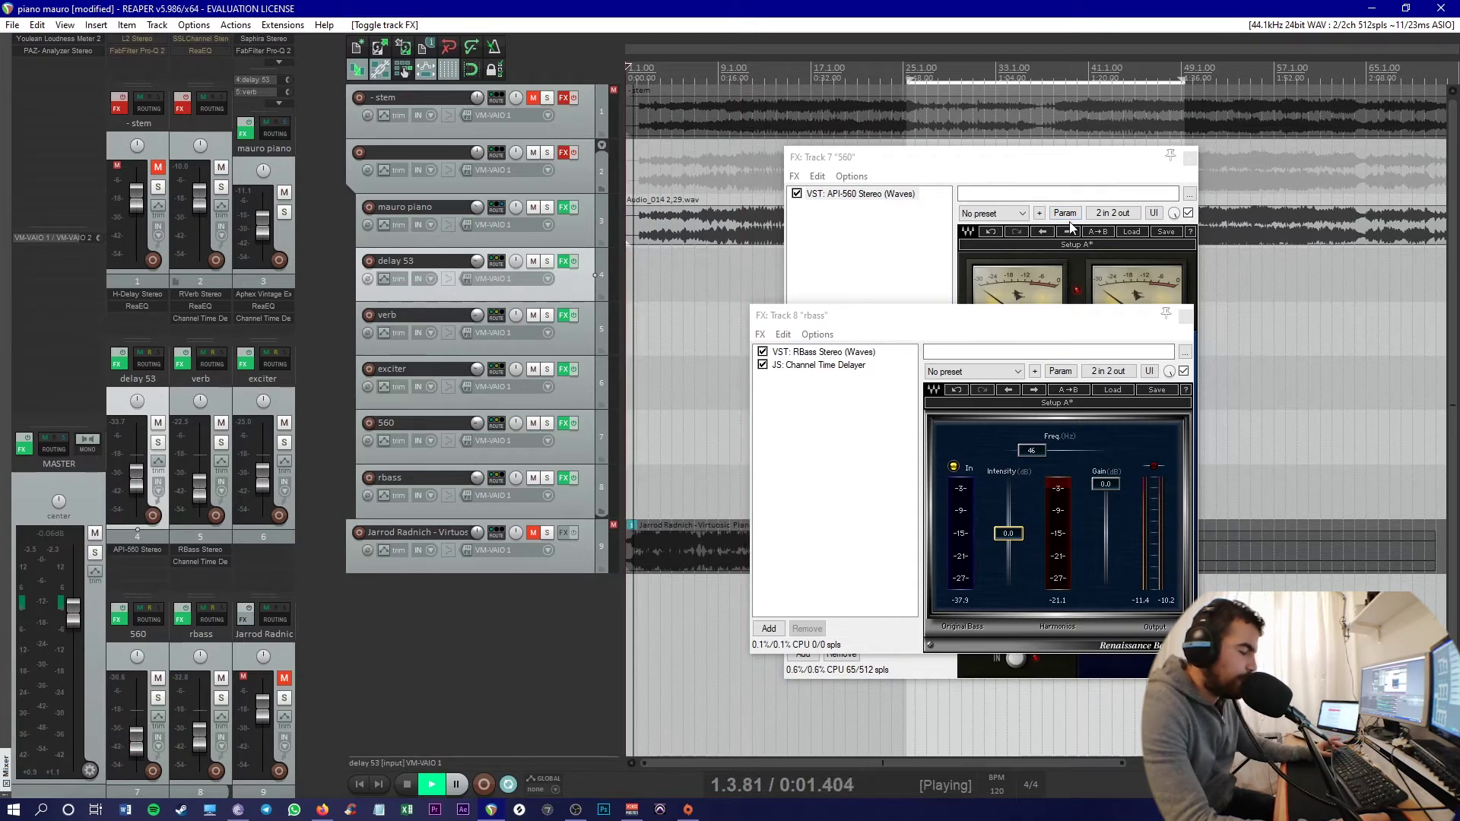
left_click(728, 257)
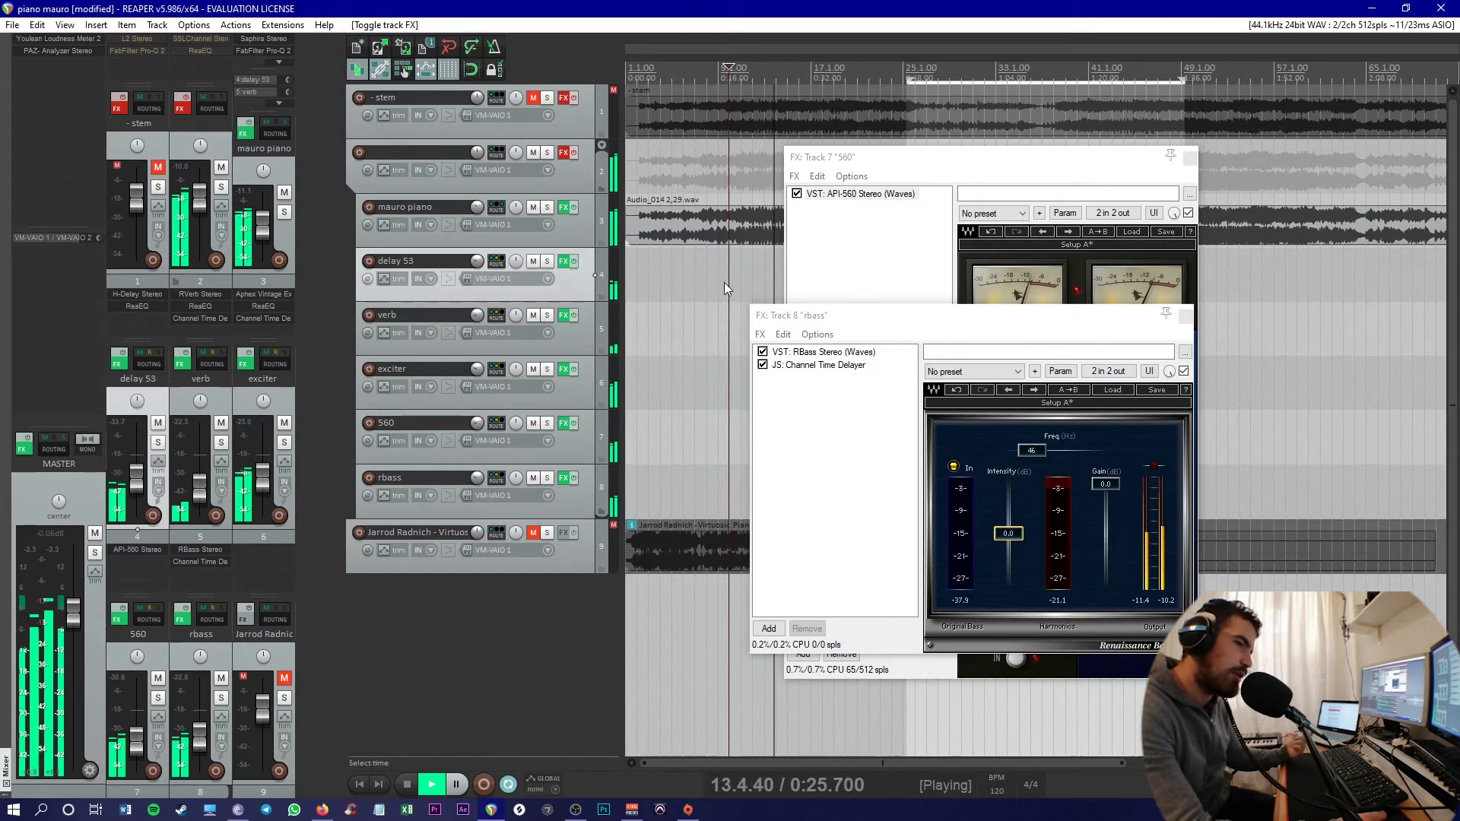
key("space")
Play the rbass track in solo from about measure 10, and stop playback and unsolo it.
left_click(761, 365)
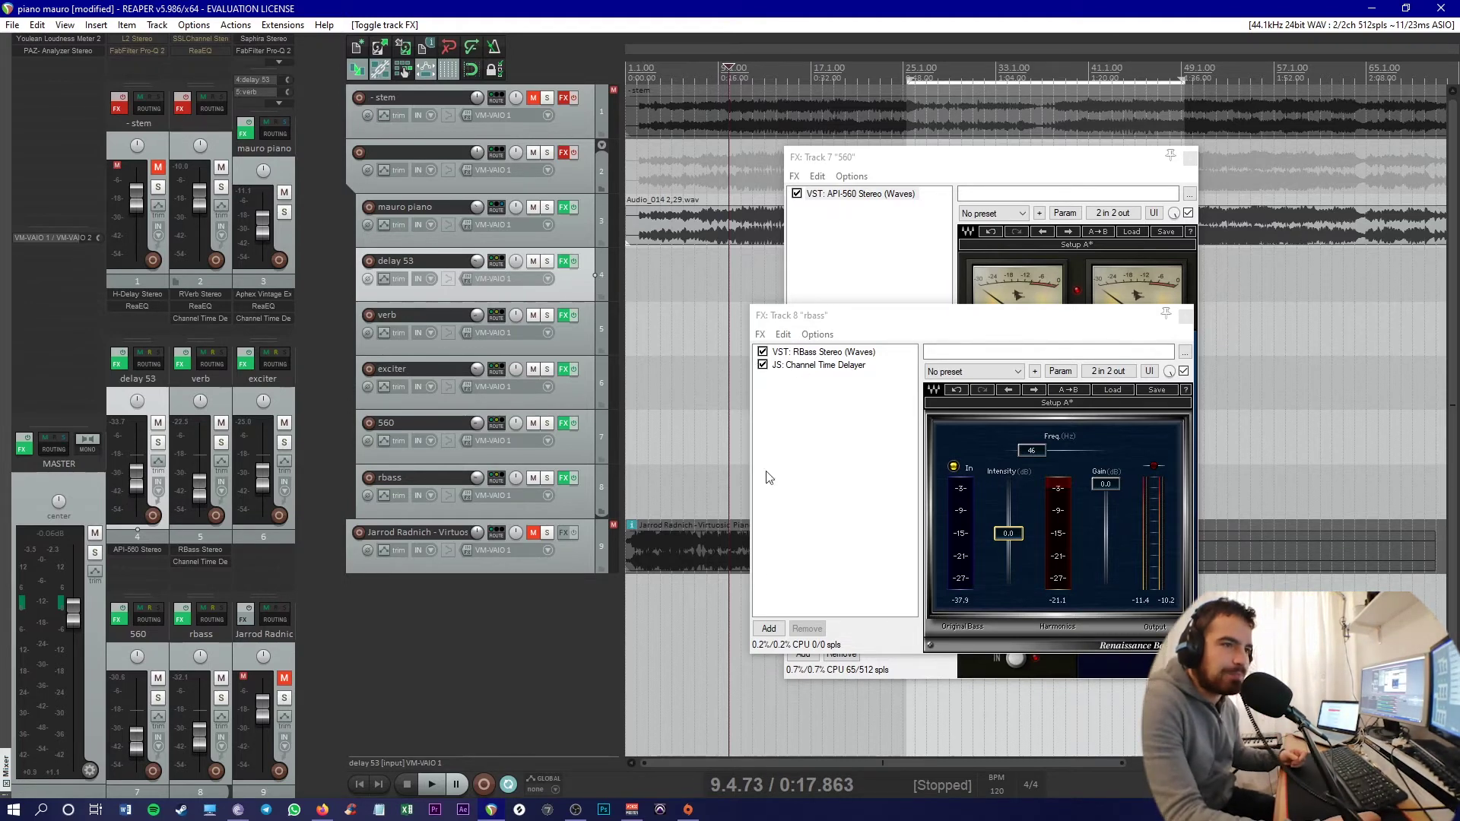
left_click(547, 477)
key("space")
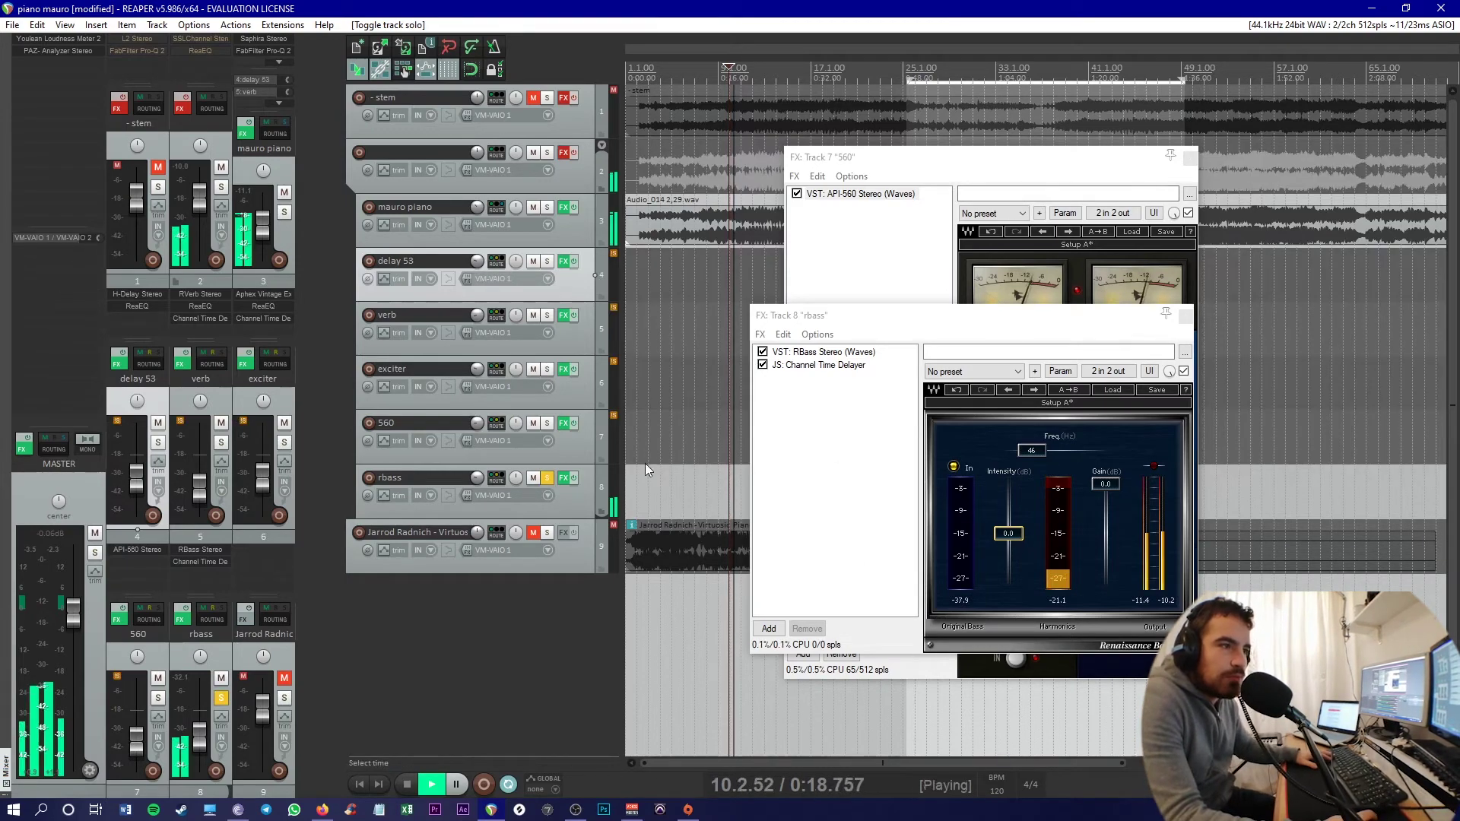
key("space")
left_click(544, 482)
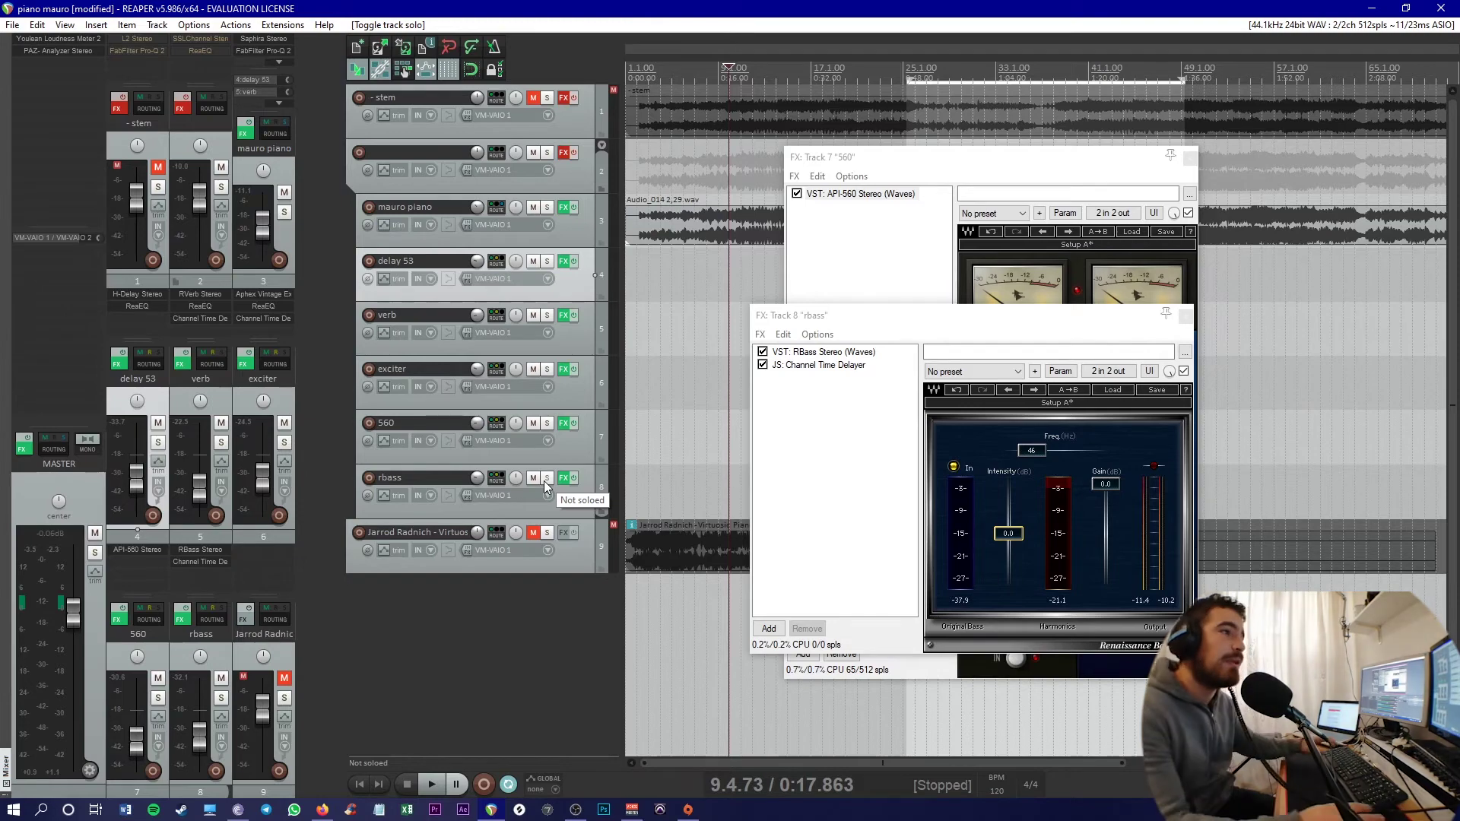
Open the piano folder track's FX chain on SSLChannel, close the 560 and rbass FX windows, and move it clear of the track list.
left_click(565, 154)
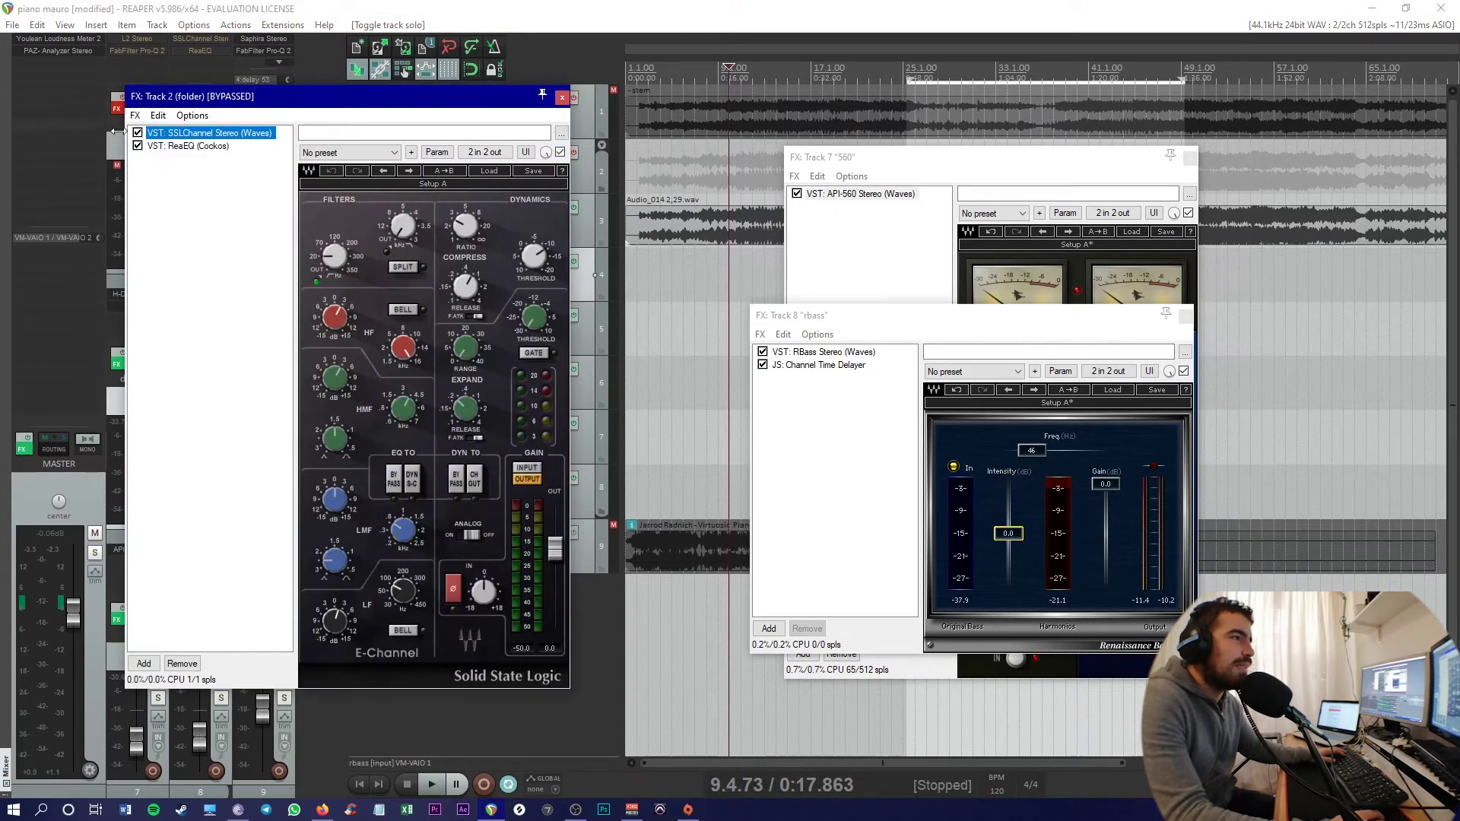
left_click(1190, 157)
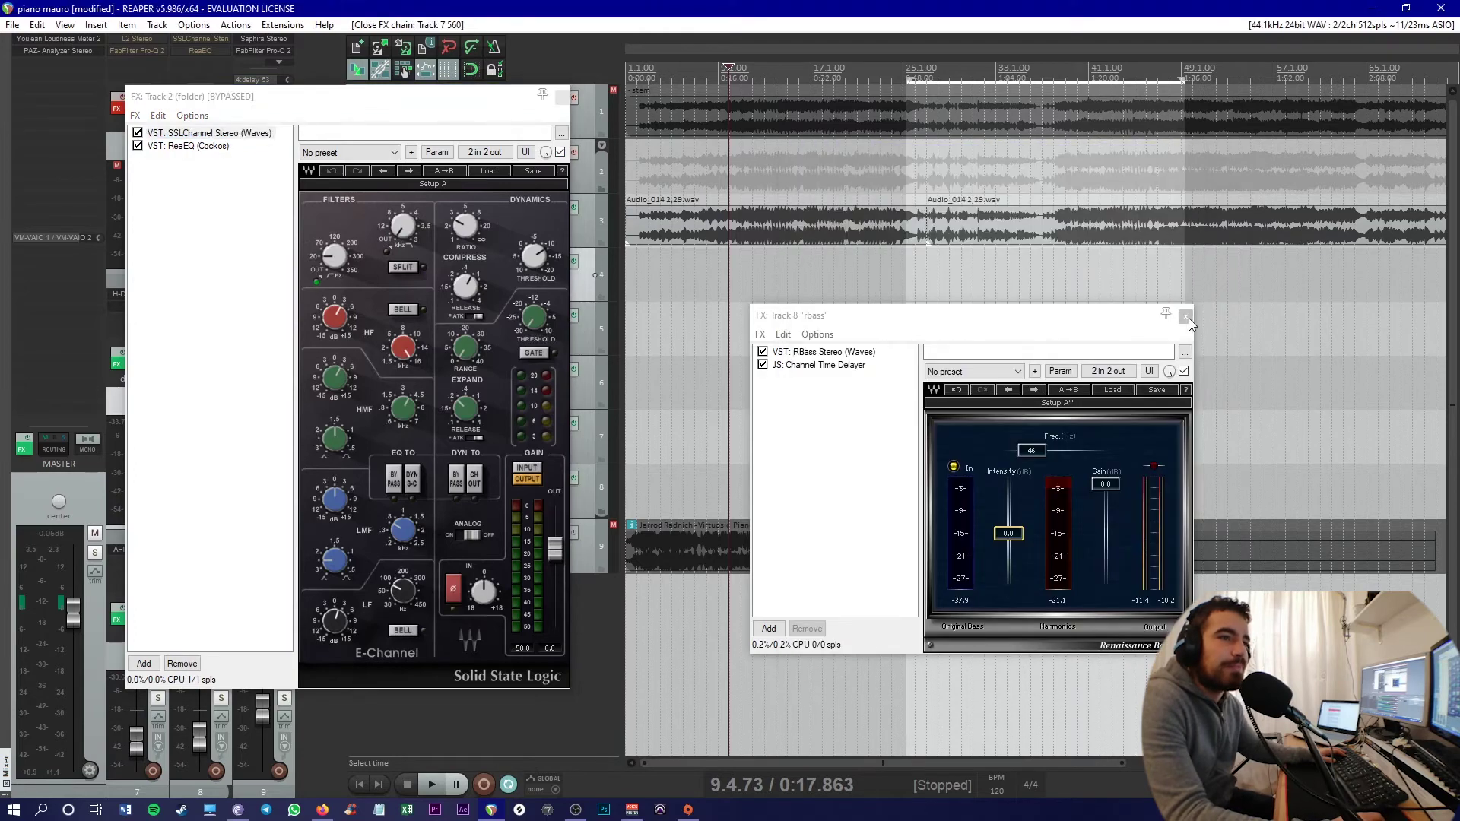
left_click(1185, 316)
left_click_drag(450, 95, 993, 130)
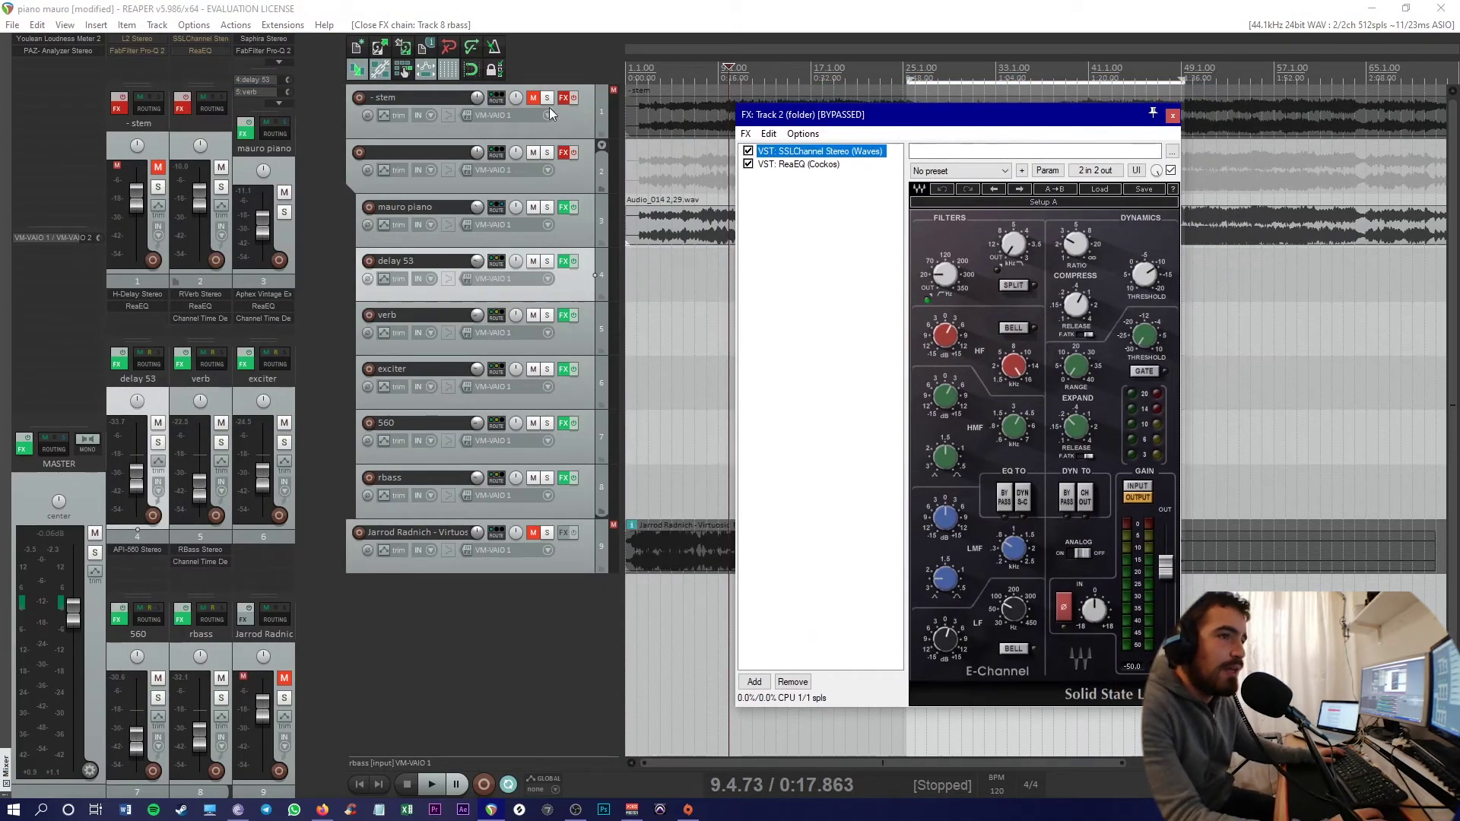
Enable the FX chain on the piano folder track and select that track.
left_click(574, 156)
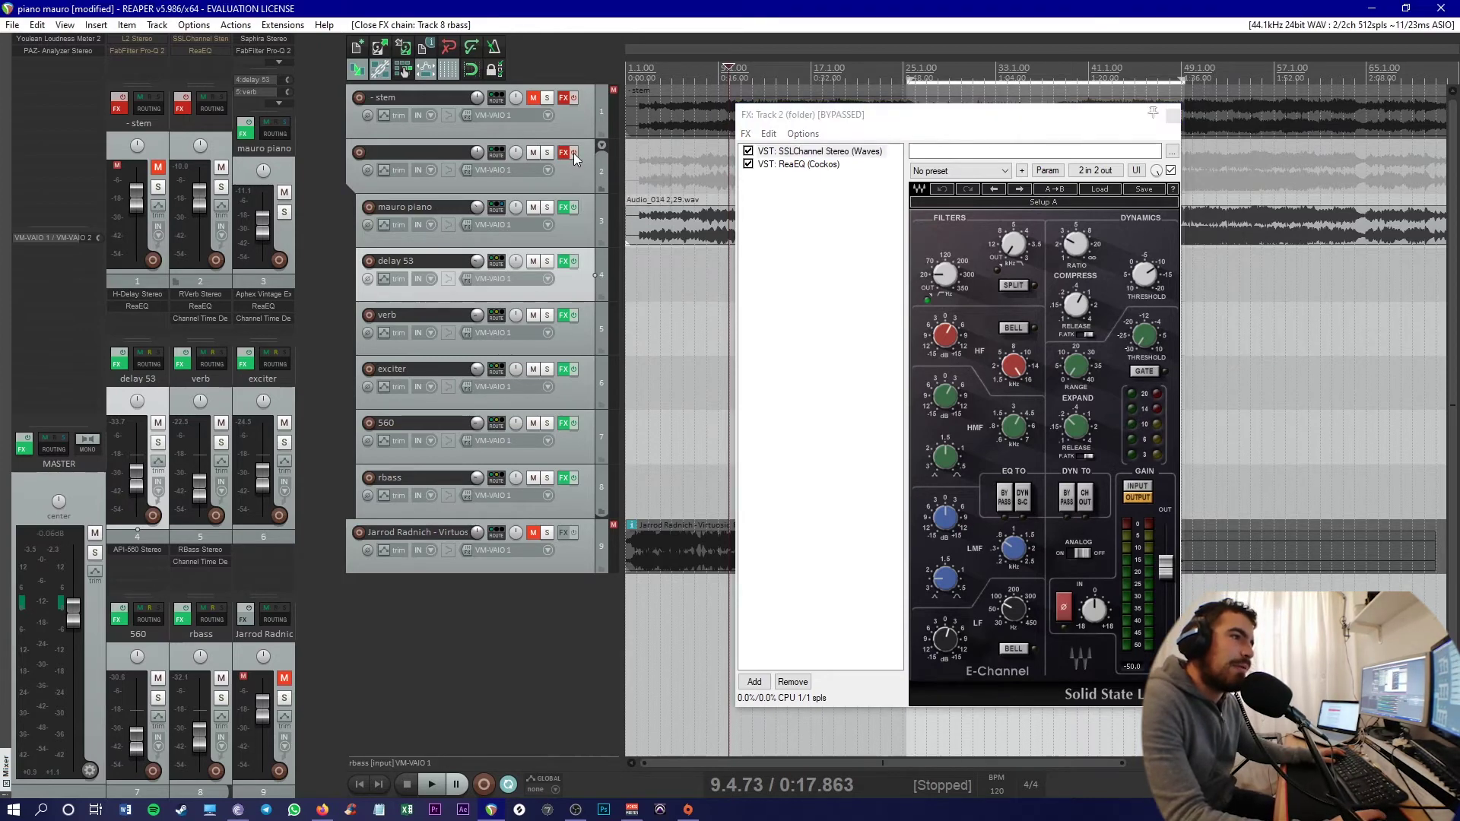
left_click(573, 153)
left_click(582, 176)
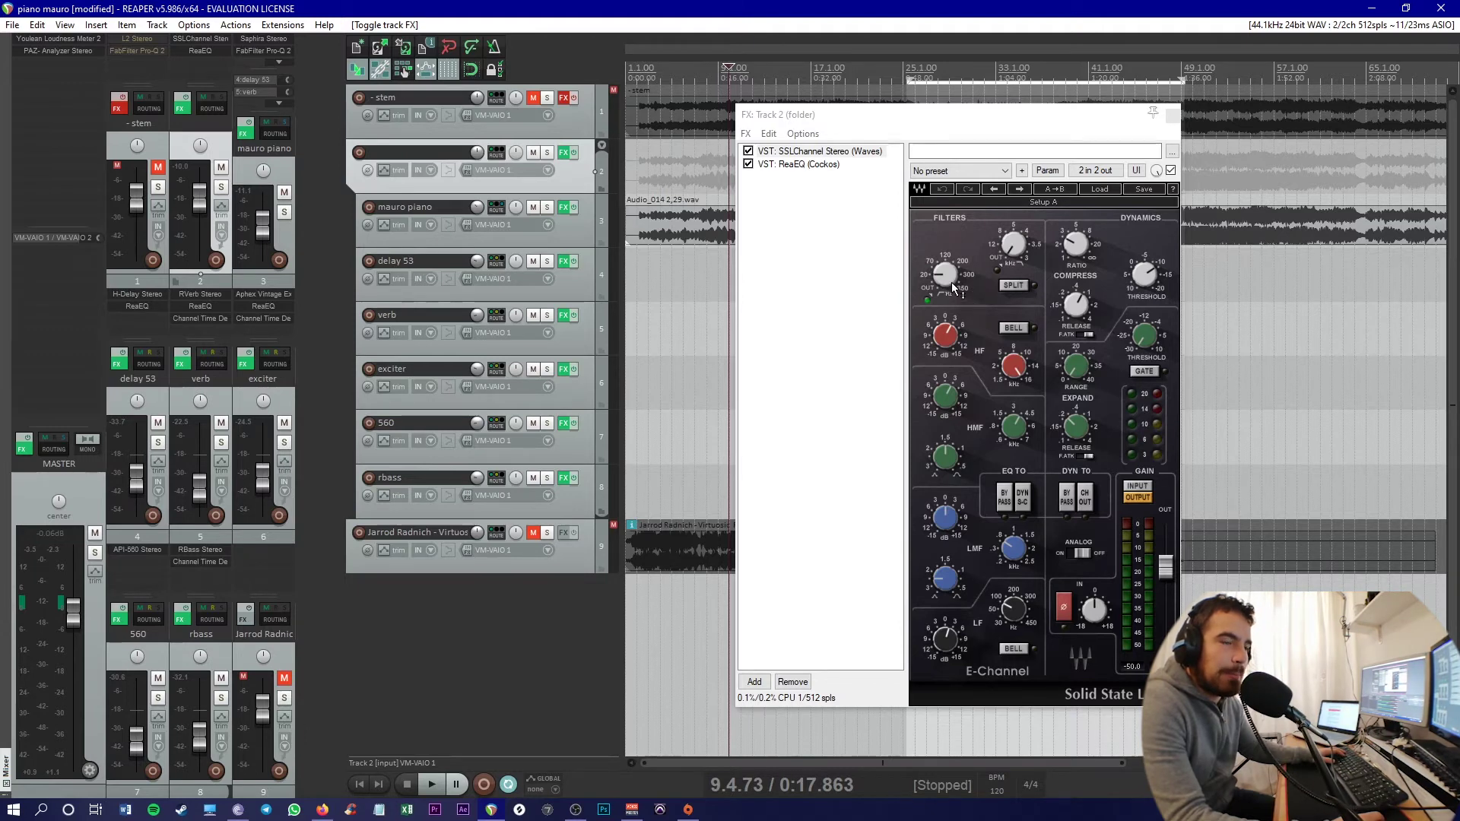
mouse_move(953, 294)
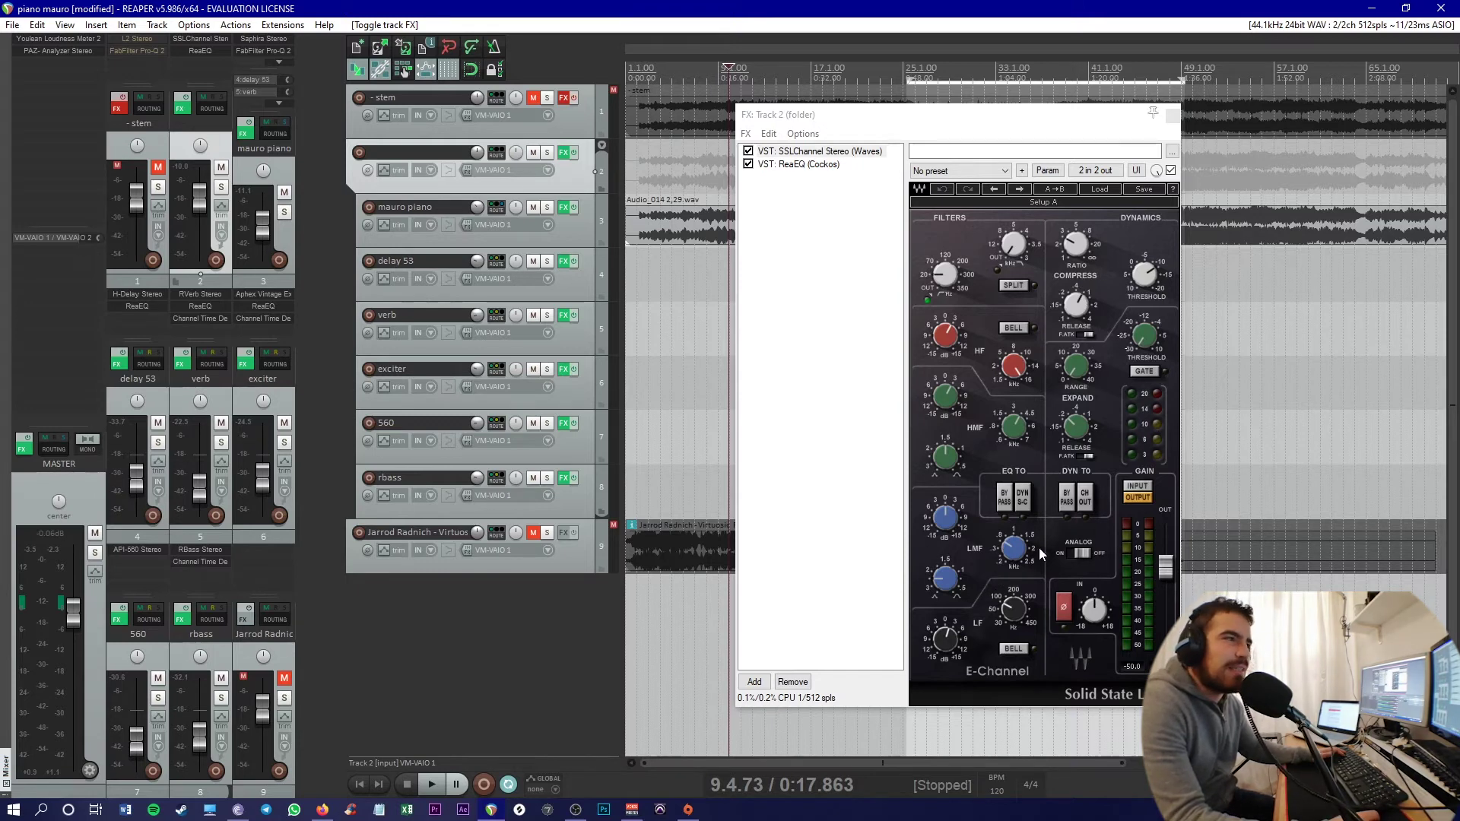
Play the mix from about measure 10 with the piano folder's effects active, and show its ReaEQ settings in the FX chain.
key("space")
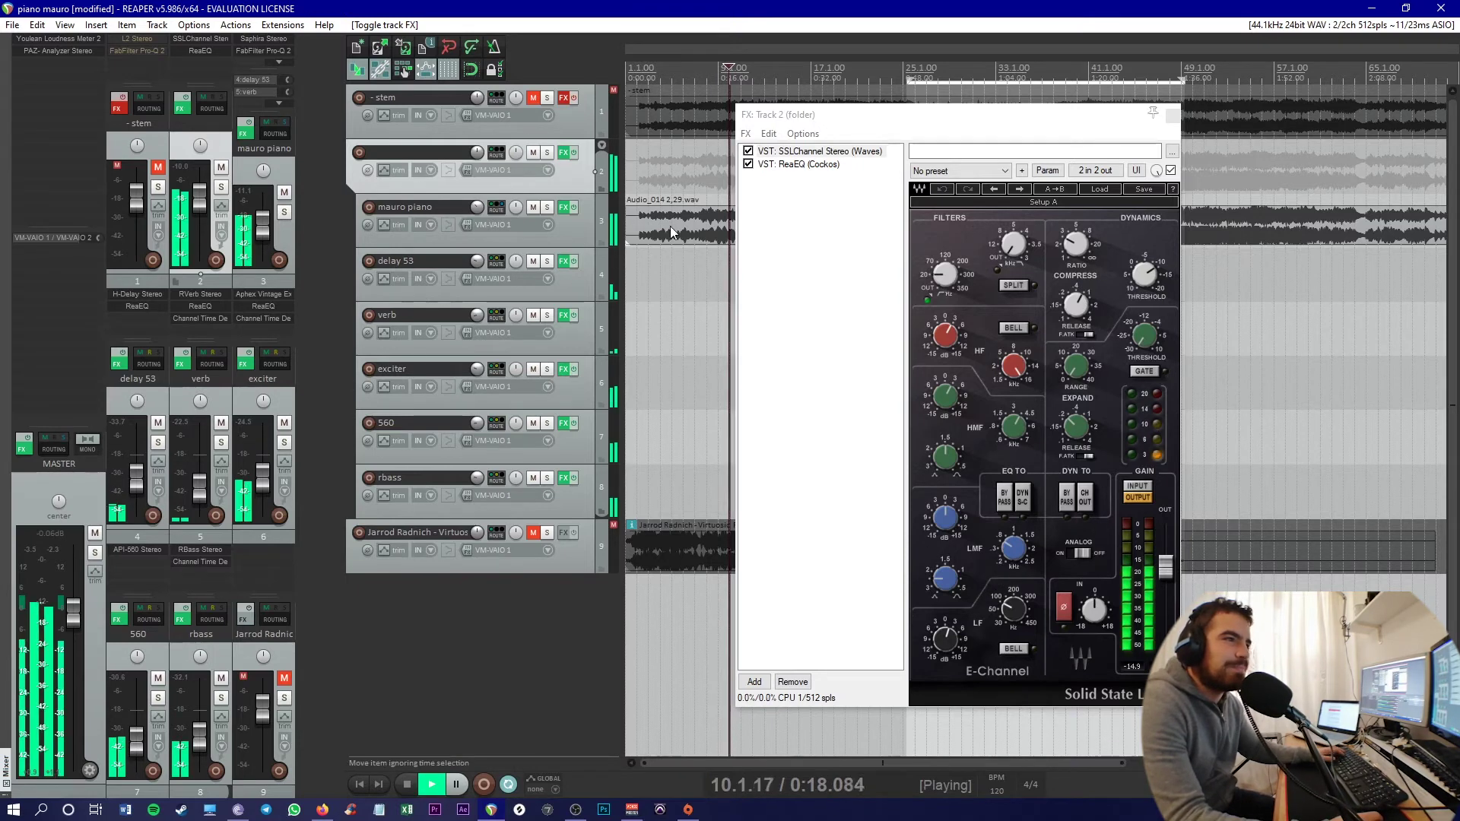
left_click(902, 121)
left_click_drag(903, 122, 891, 136)
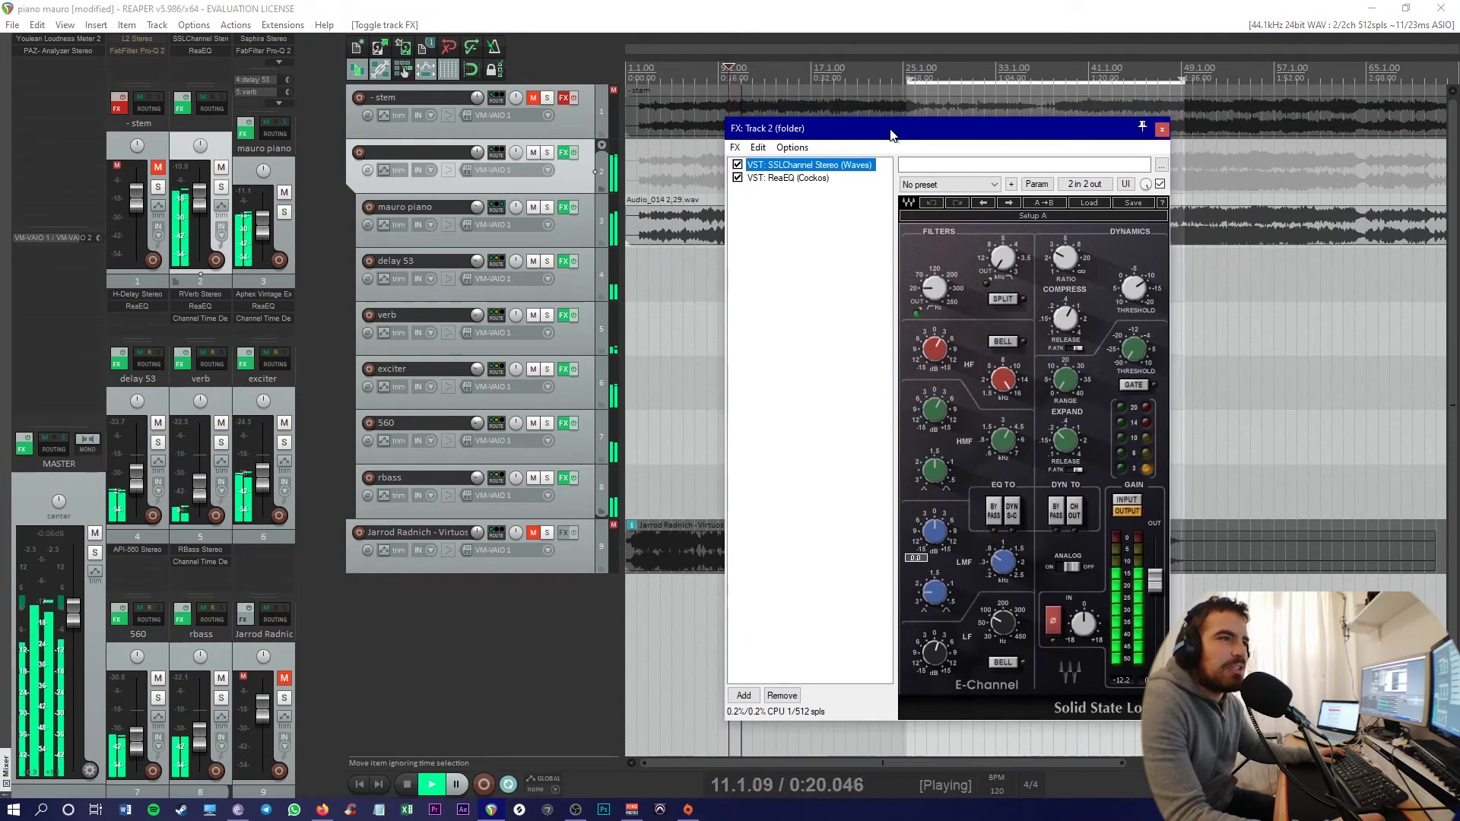
left_click(798, 179)
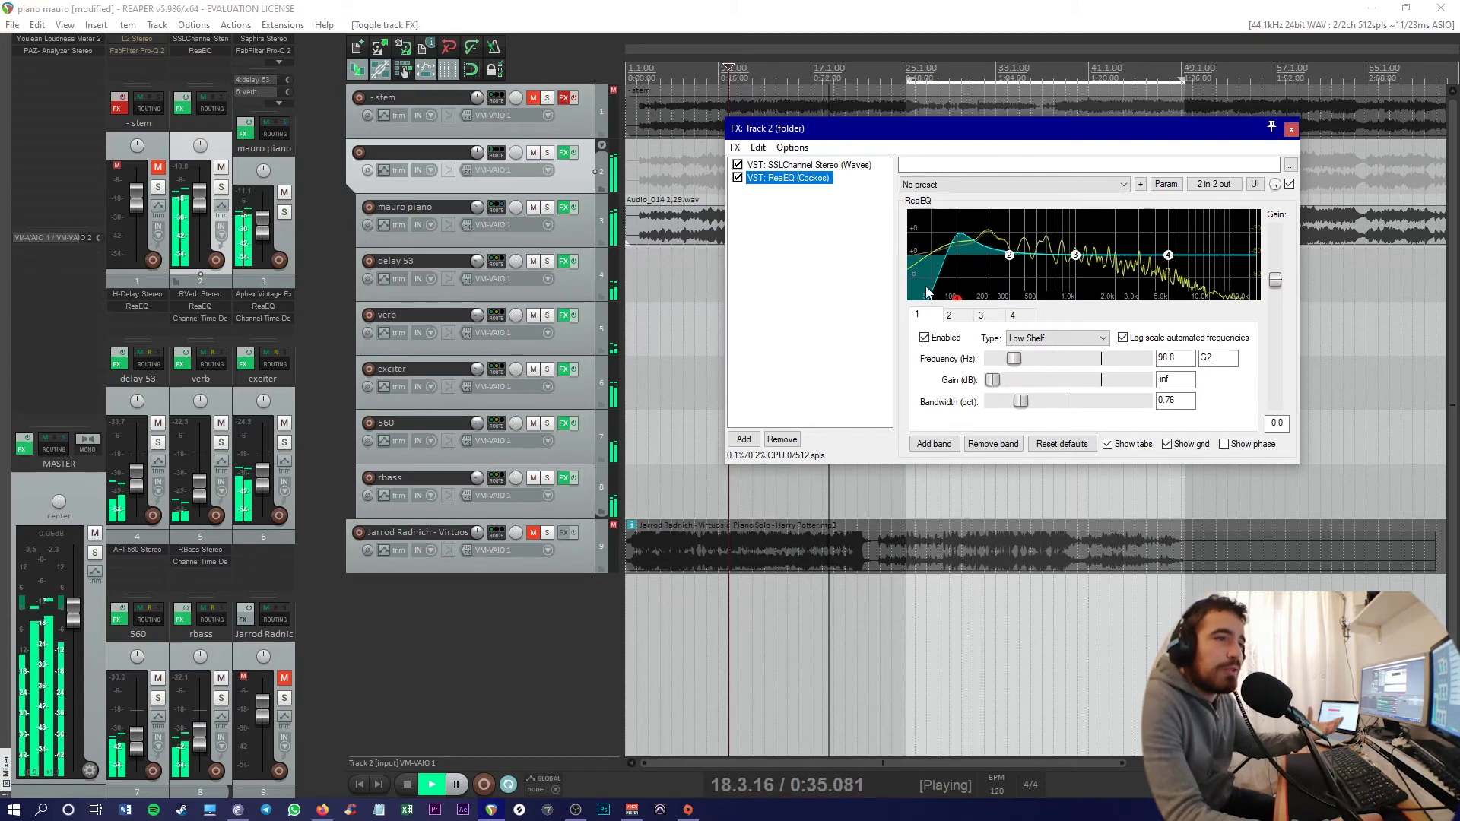
Close the piano folder's FX window and remove the time selection from the timeline.
left_click(1290, 128)
left_click(995, 204)
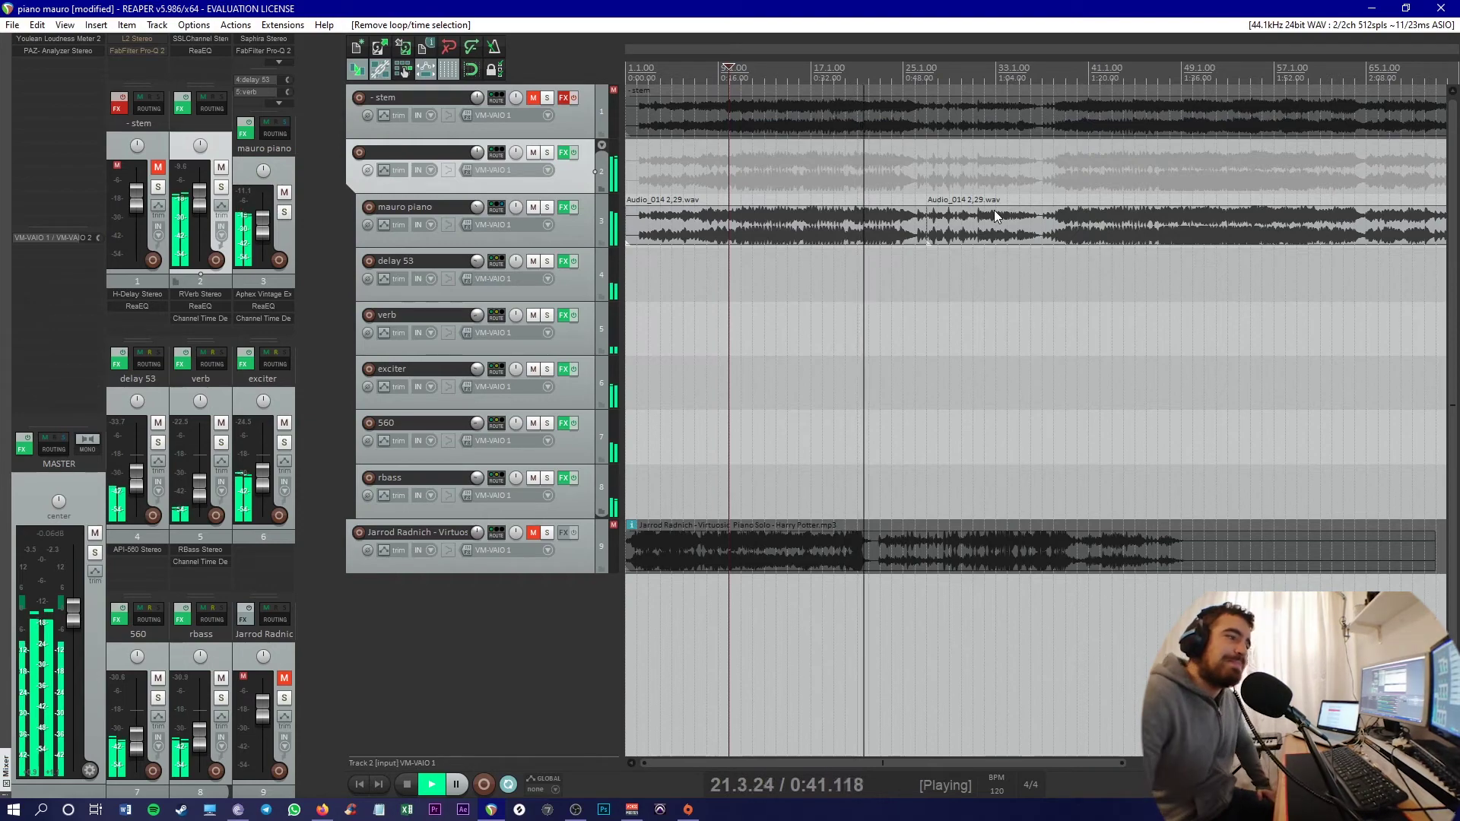
Bypass the FX on all tracks, continue playback from about measure 40, and re-enable the FX on all tracks.
left_click(575, 478)
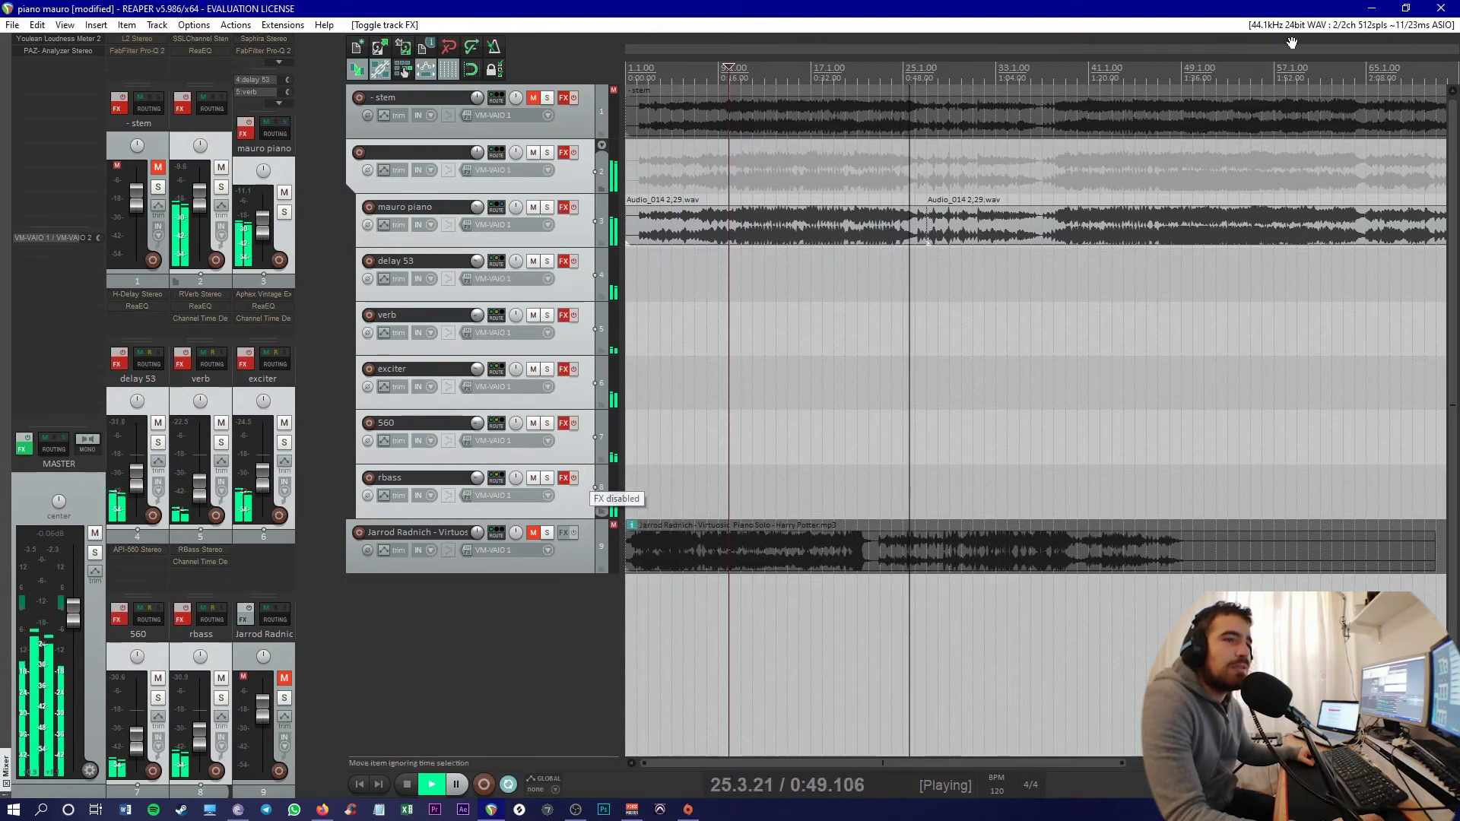
left_click(1080, 253)
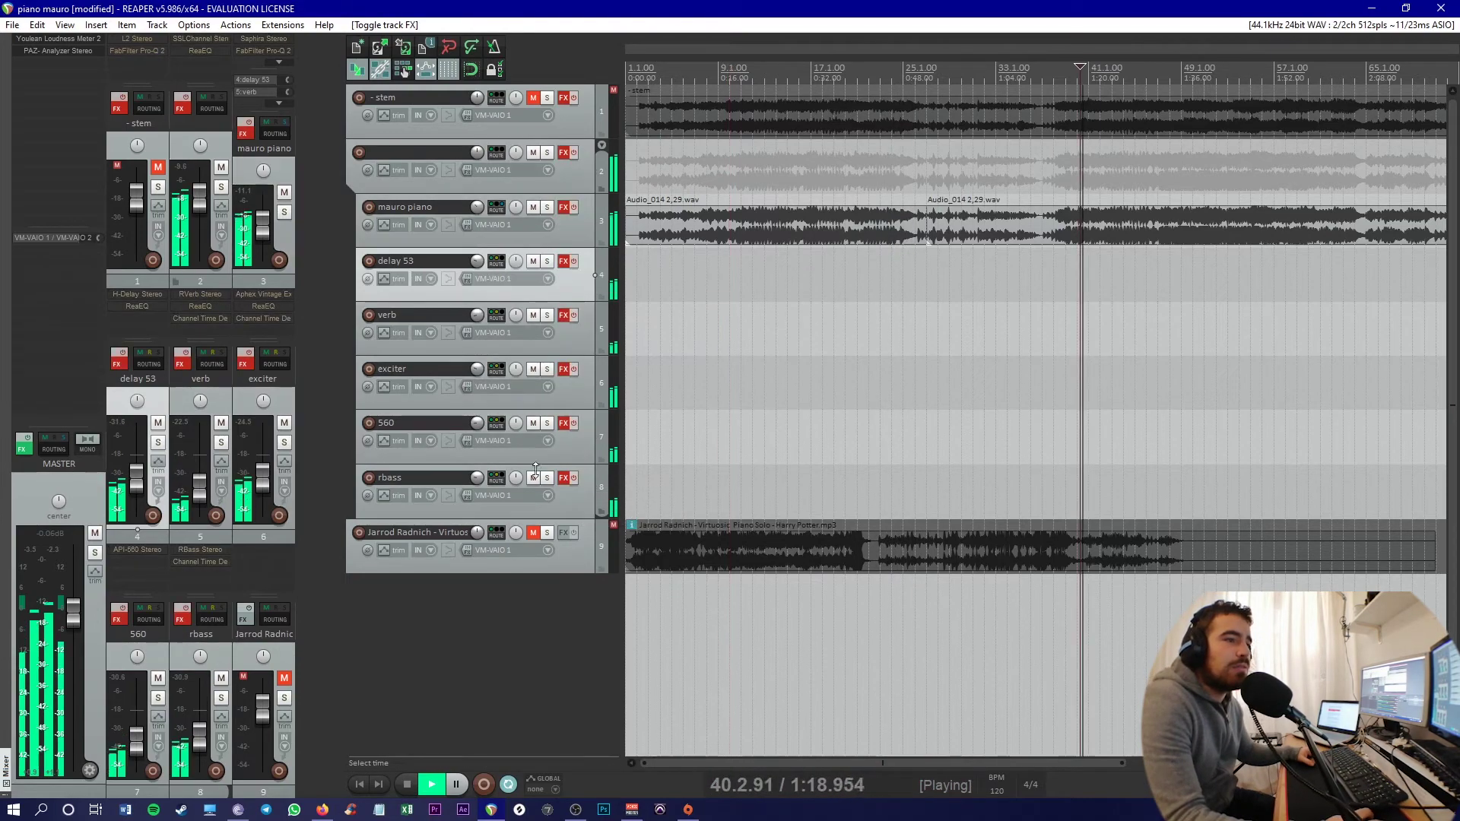
left_click(574, 480)
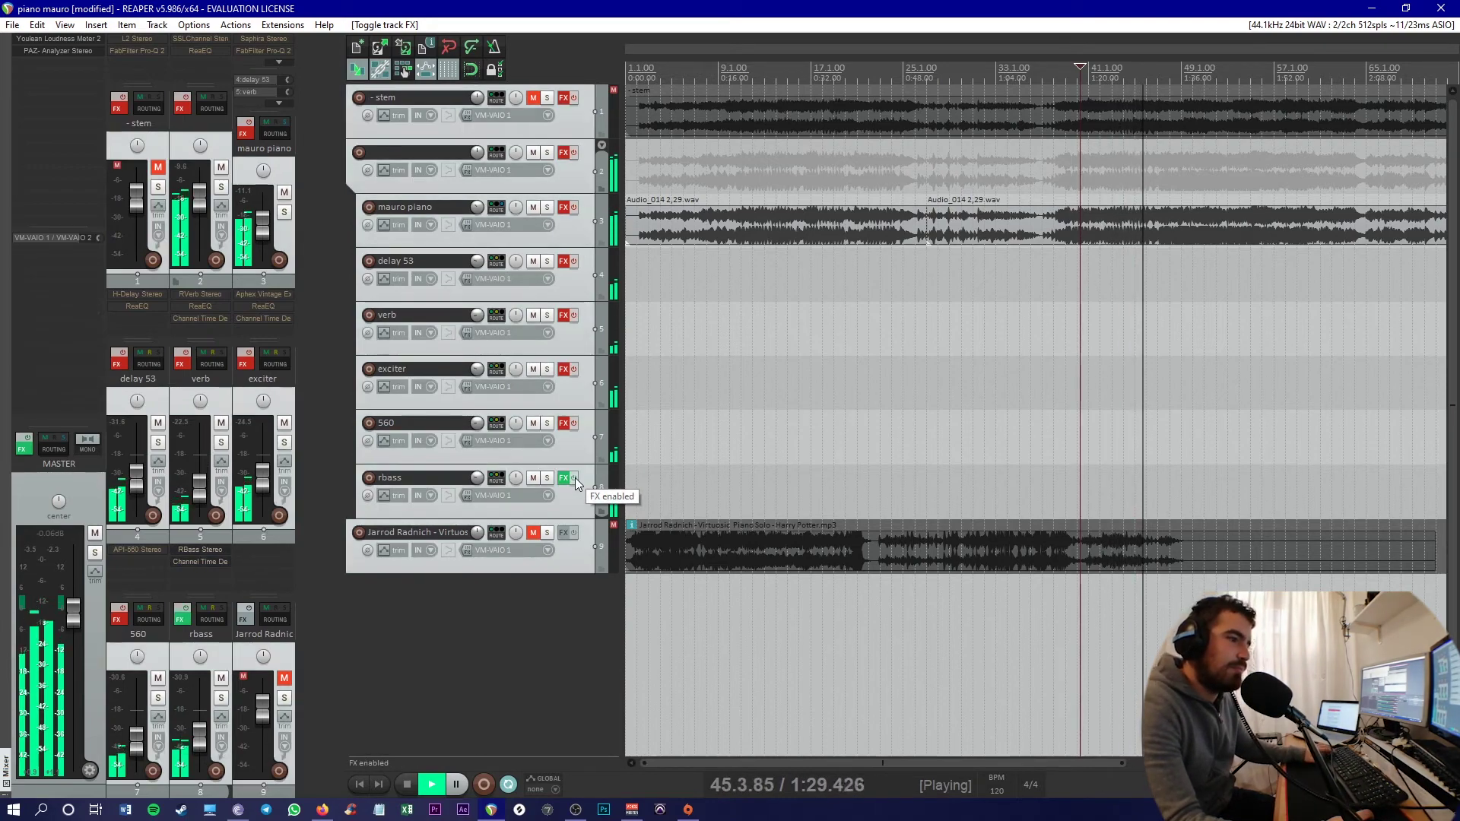
left_click(574, 480, "ctrl")
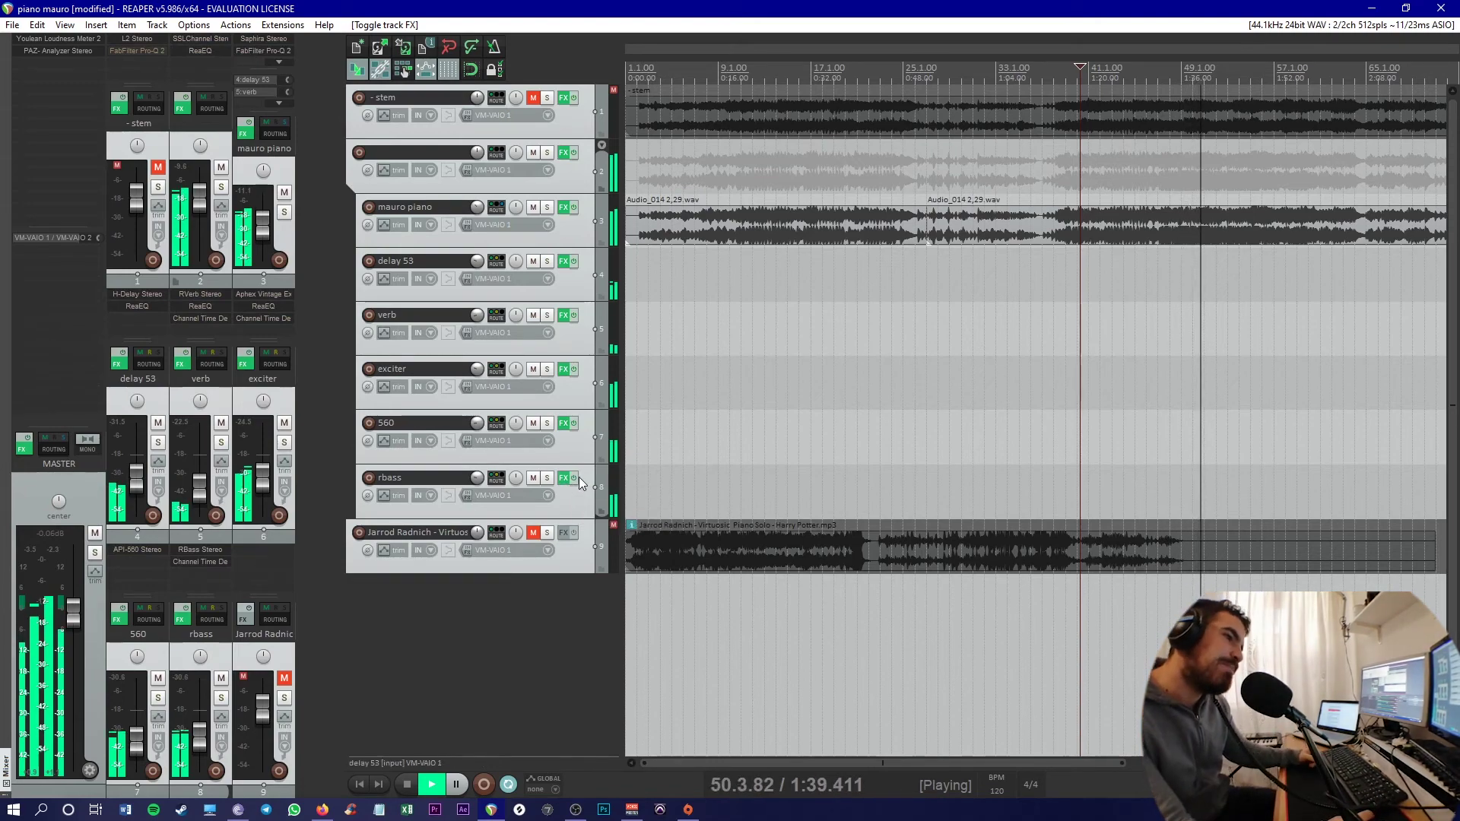
Compare the dry and processed mix by toggling the FX of all selected tracks, leave them enabled, and stop playback.
left_click(574, 478, "ctrl")
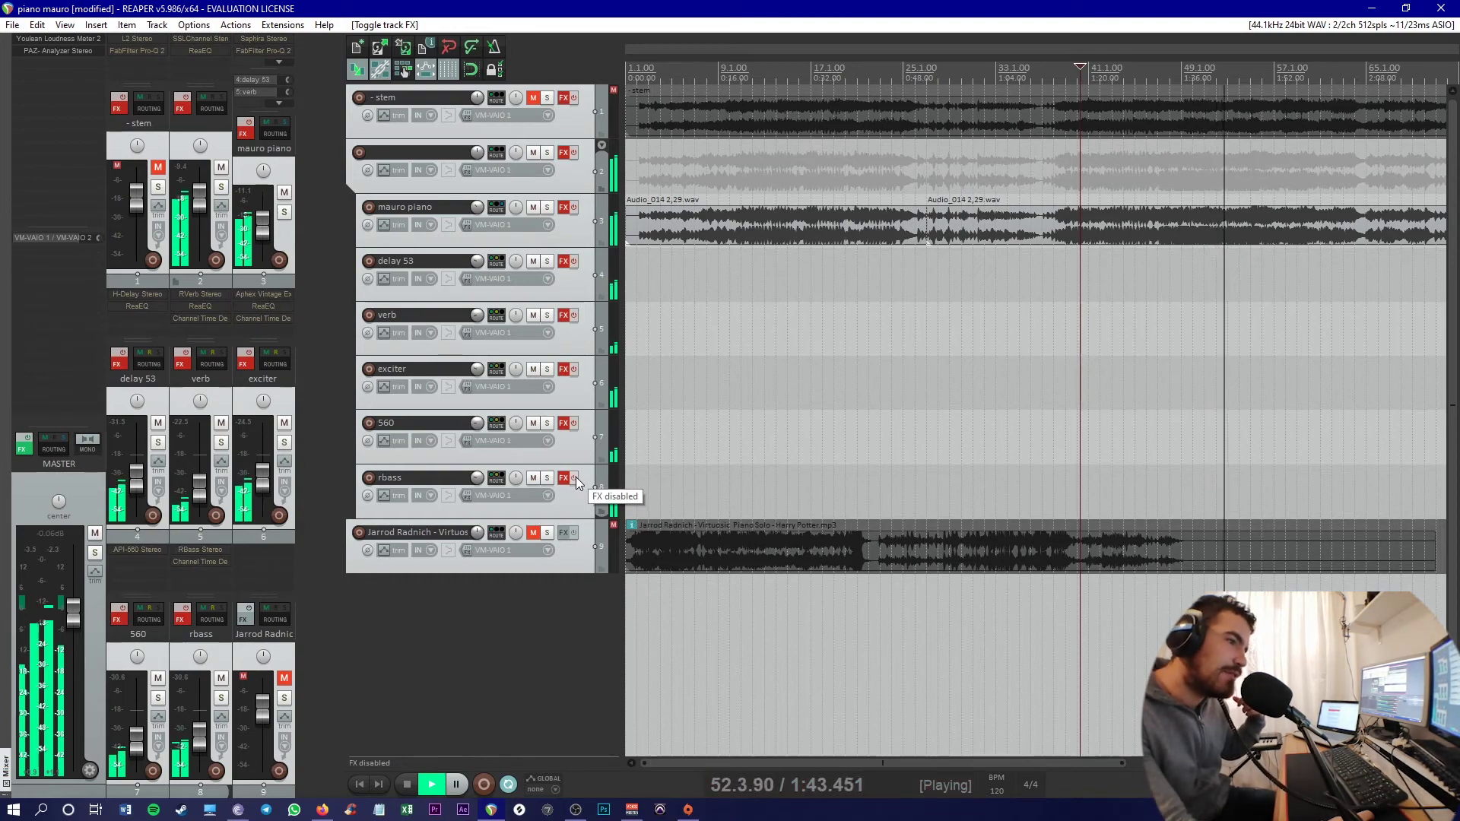
left_click(574, 478, "ctrl")
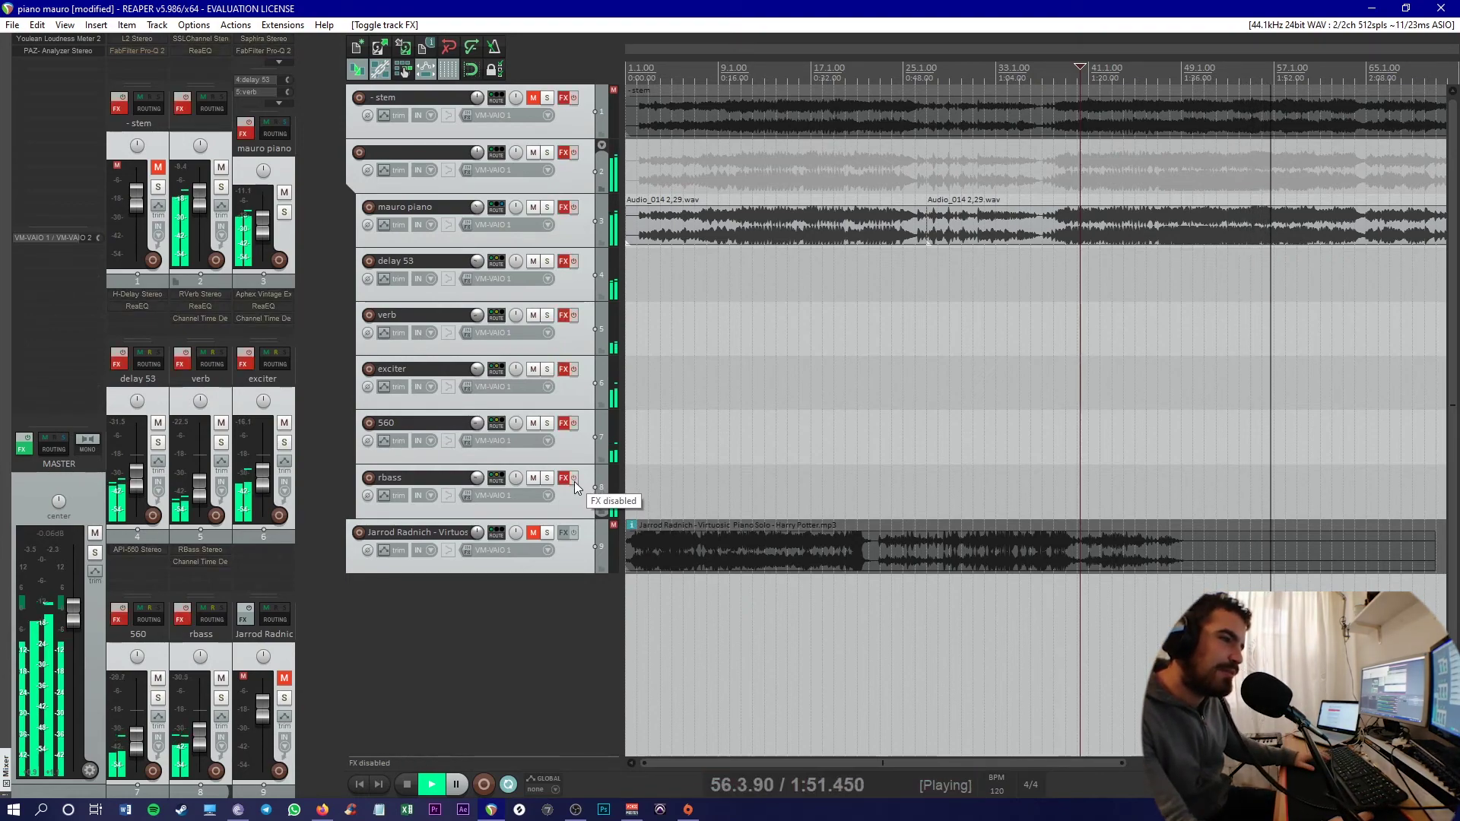
left_click(574, 481)
left_click(574, 481)
key("space")
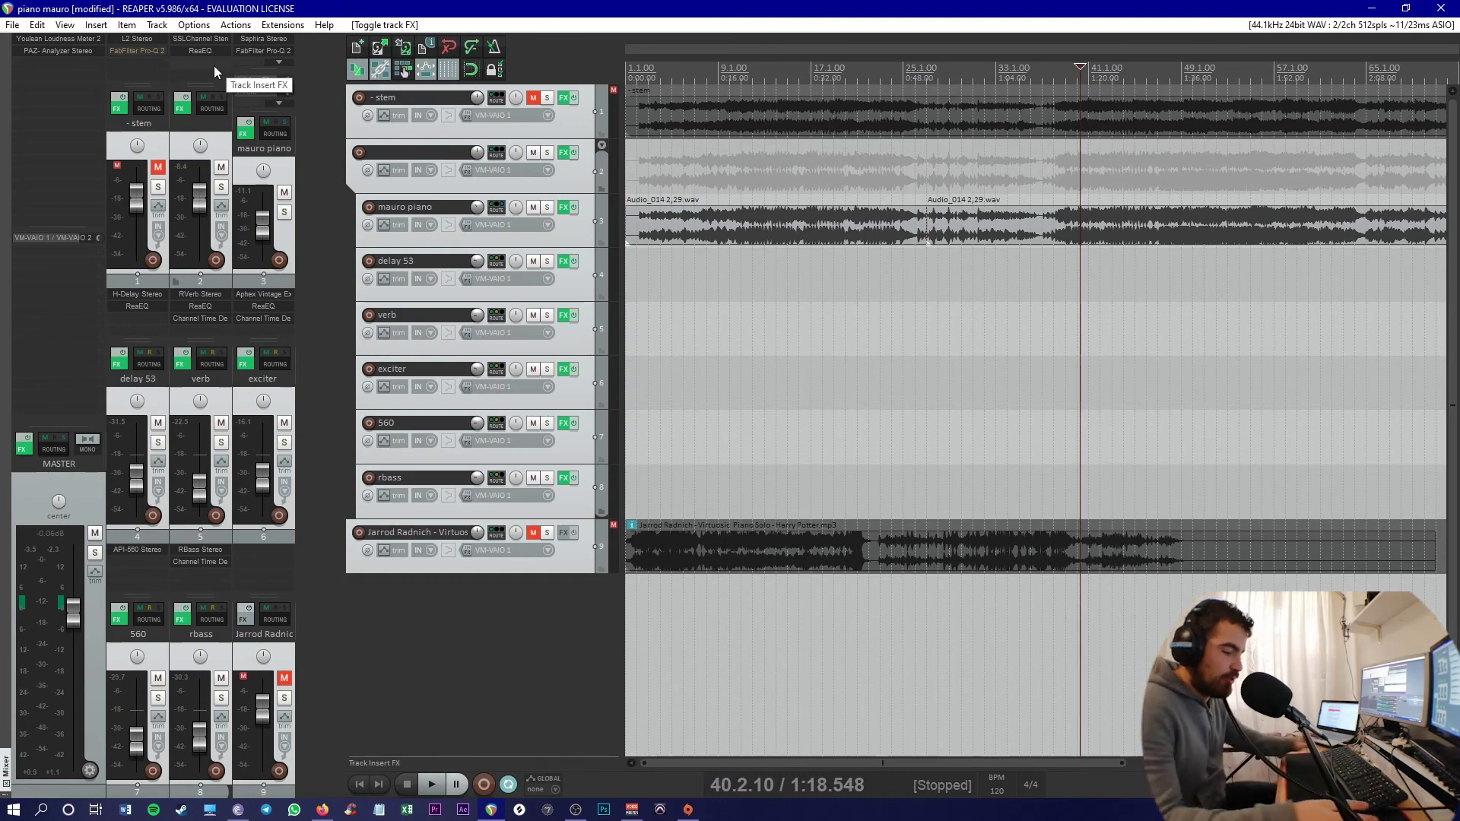
Audition the mix in mono from about measure 9, lowering the master volume to about -20 dB and resetting it, and stop playback.
left_click(724, 272)
key("space")
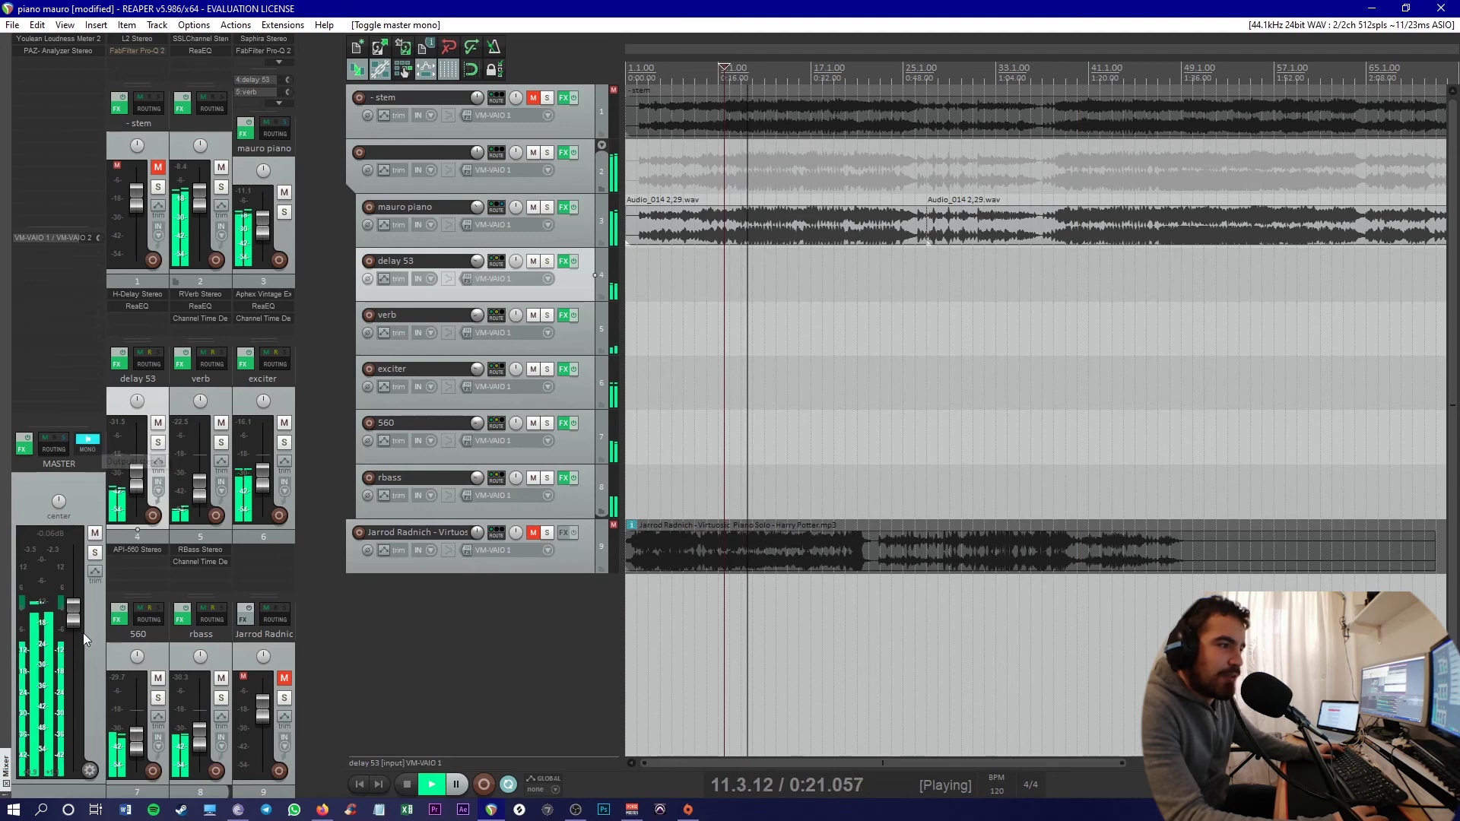
mouse_move(79, 619)
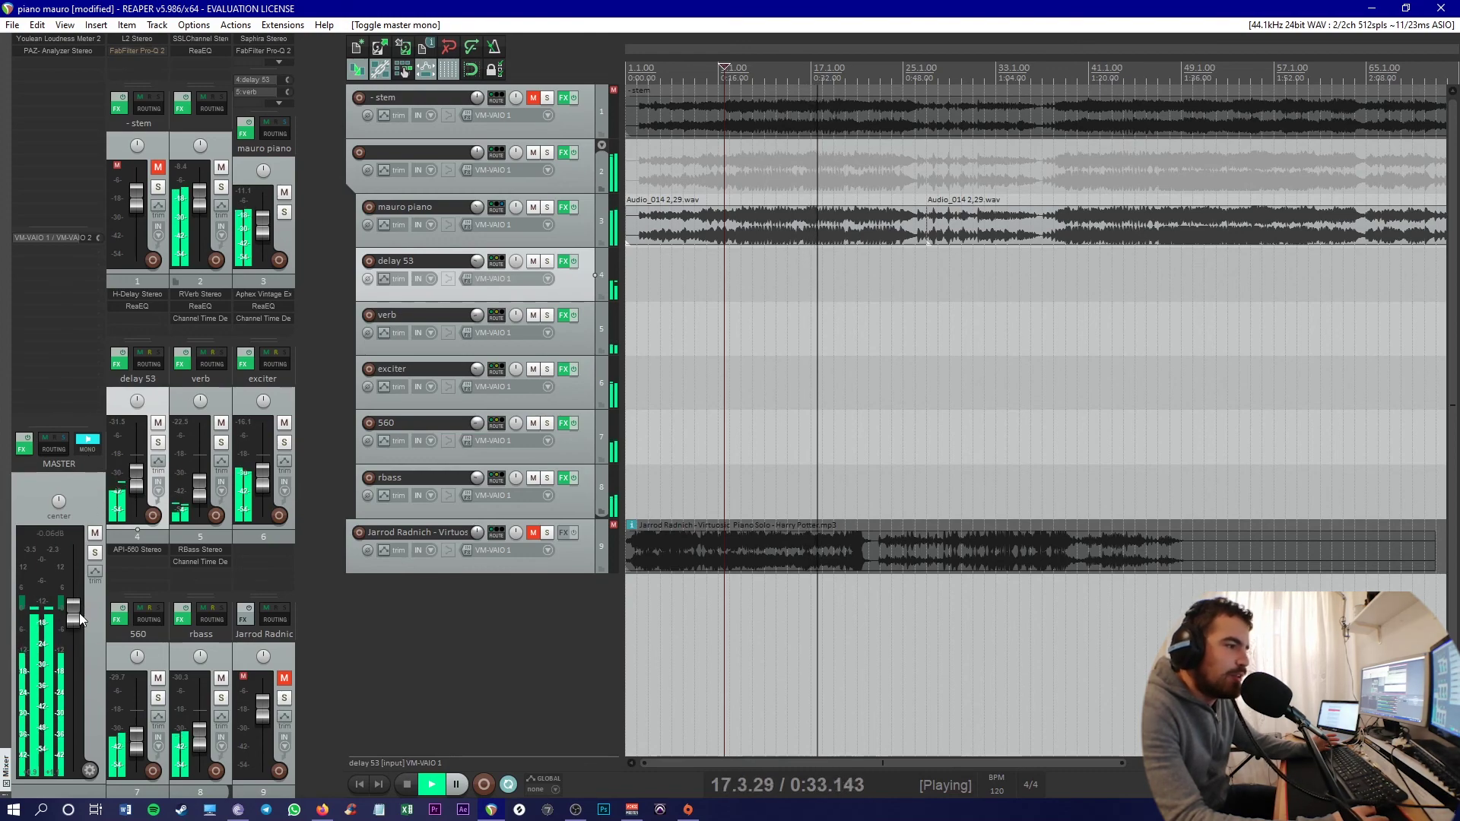
left_click_drag(74, 608, 82, 687)
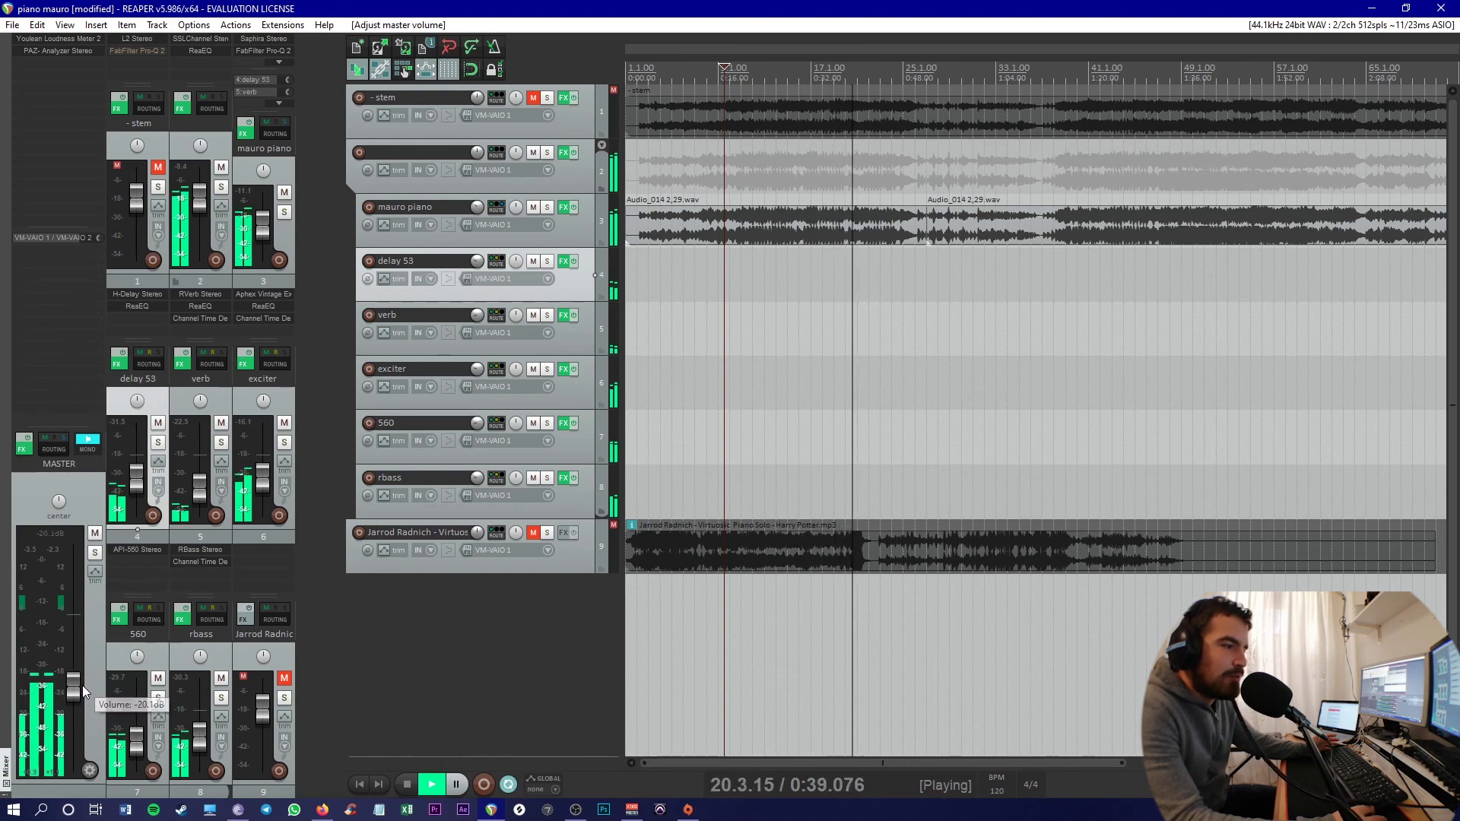
double_click(82, 688)
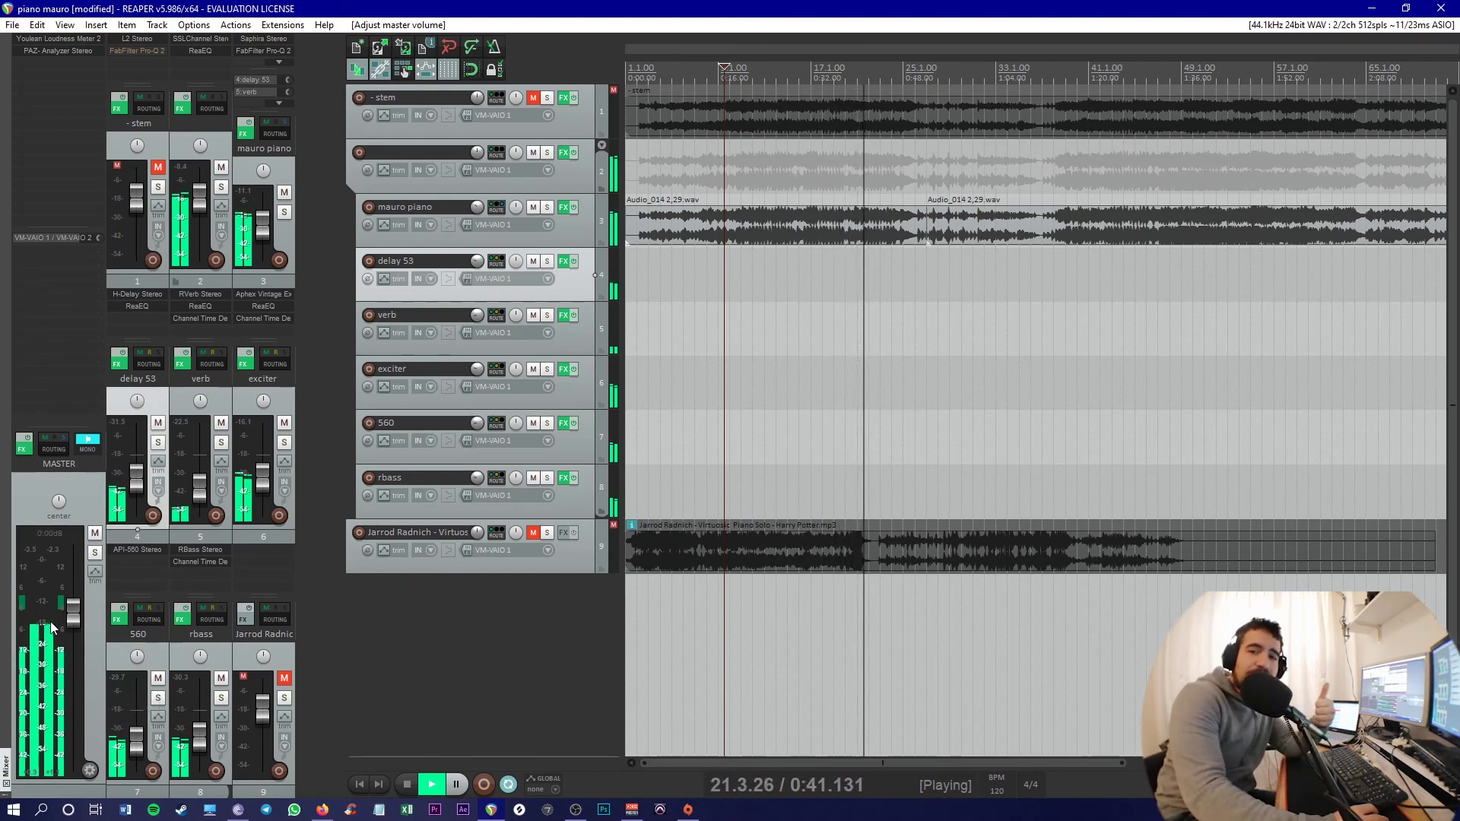
key("space")
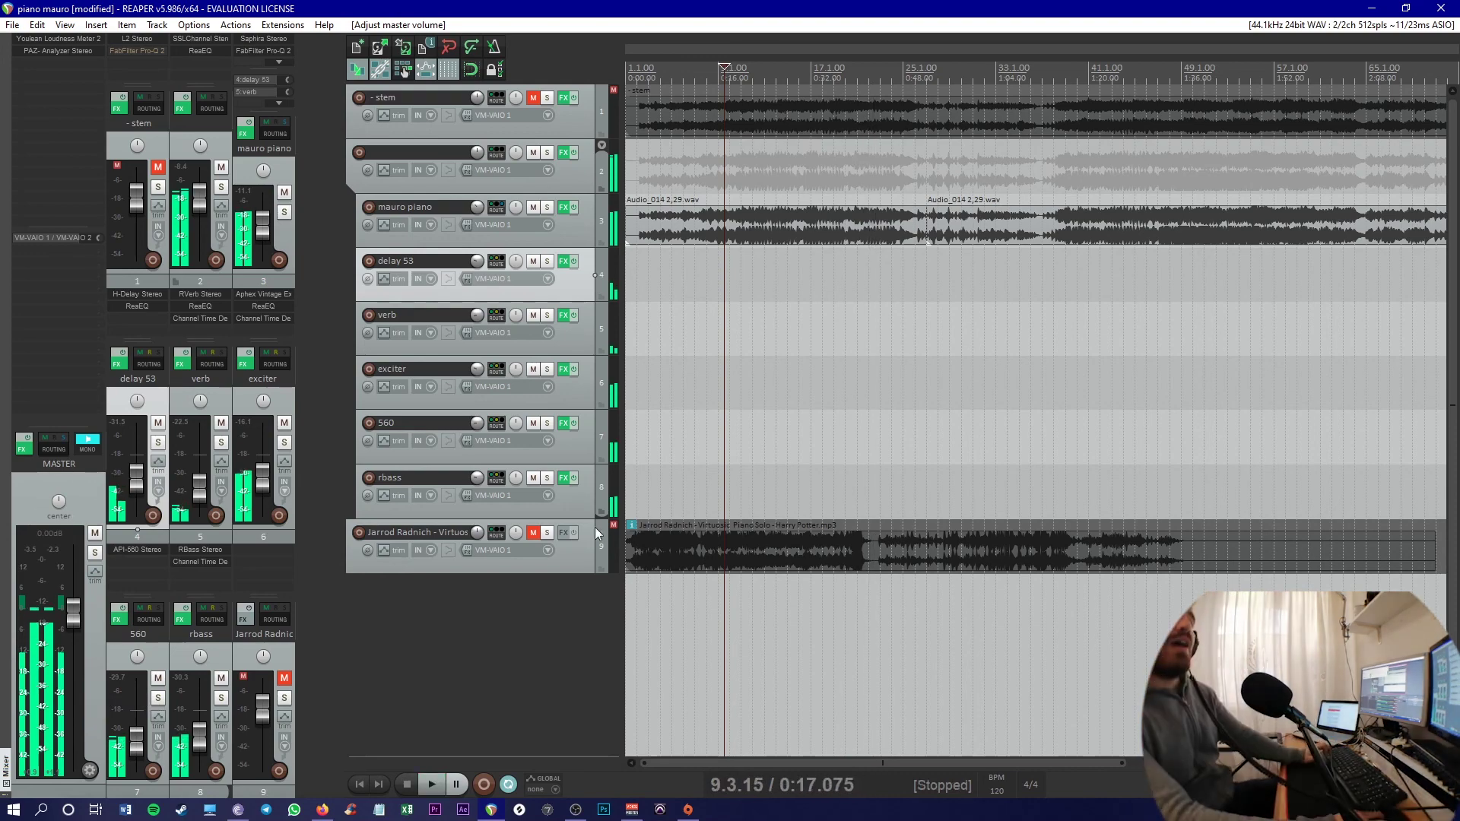